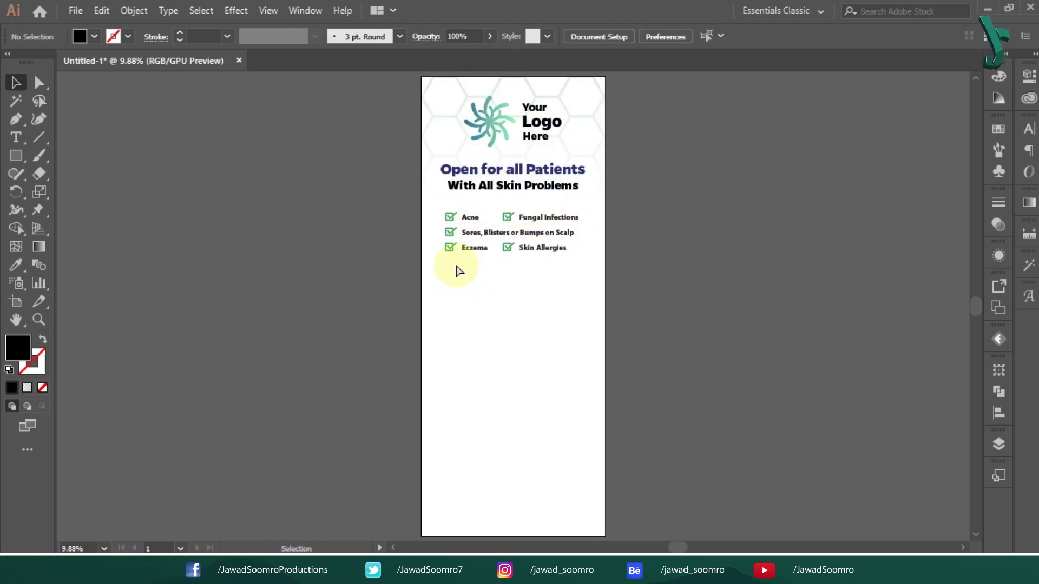
Step: Add the remaining checklist items, heartbeat line, doctor photo, two badges, and 'Dermatologist / 10 AM–8 PM' text
{"action": "left_click", "coordinate": [459, 471]}
{"action": "left_click", "coordinate": [579, 364]}
{"action": "left_click", "coordinate": [546, 381]}
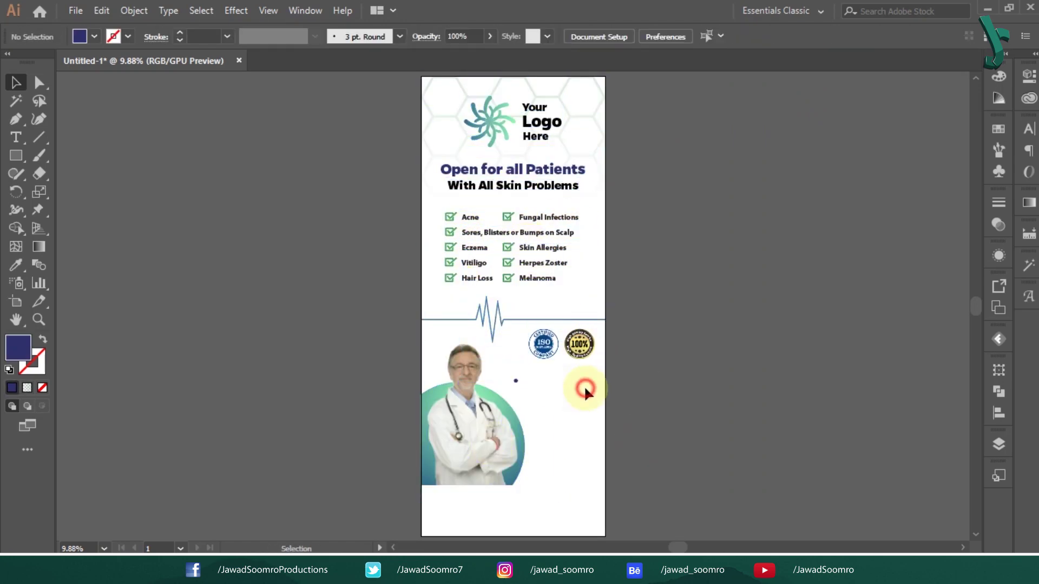
{"action": "left_click", "coordinate": [575, 424]}
{"action": "left_click", "coordinate": [599, 423]}
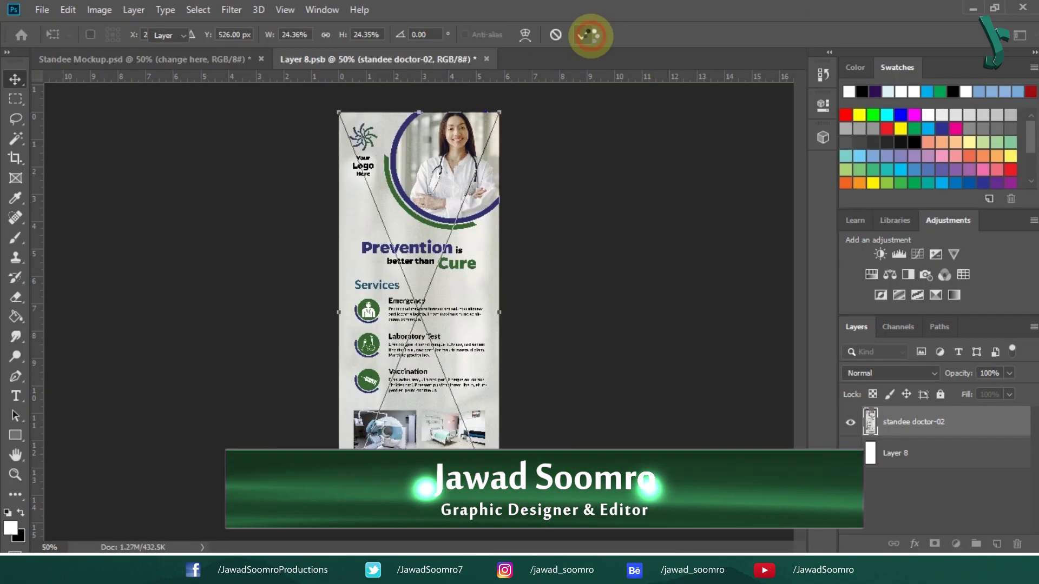
Step: Commit the doctor design into the mockup's smart object, then sample the reddish stem colour as foreground
{"action": "left_click", "coordinate": [590, 35]}
{"action": "left_click", "coordinate": [144, 58]}
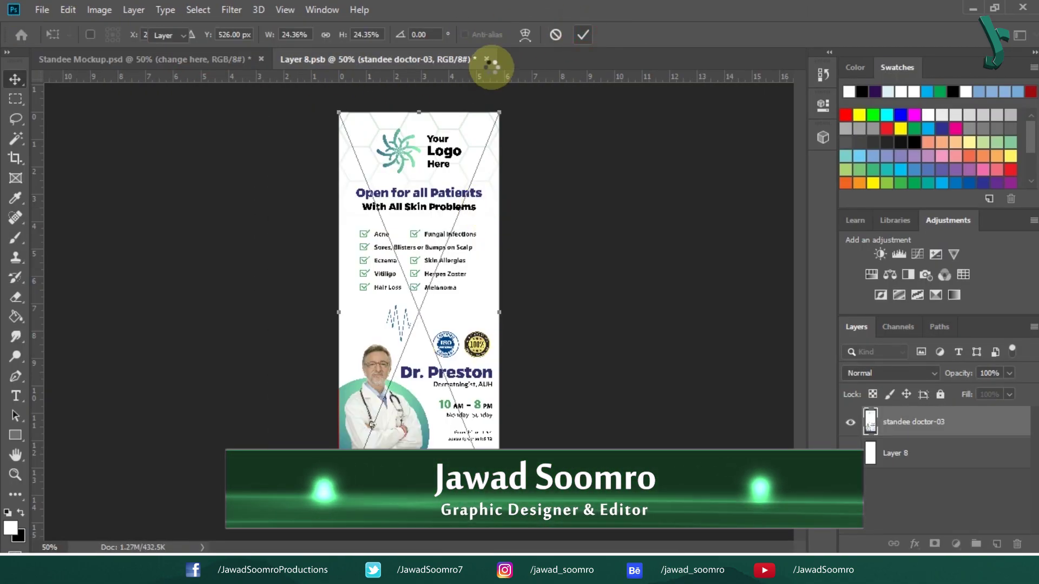
{"action": "left_click", "coordinate": [486, 59]}
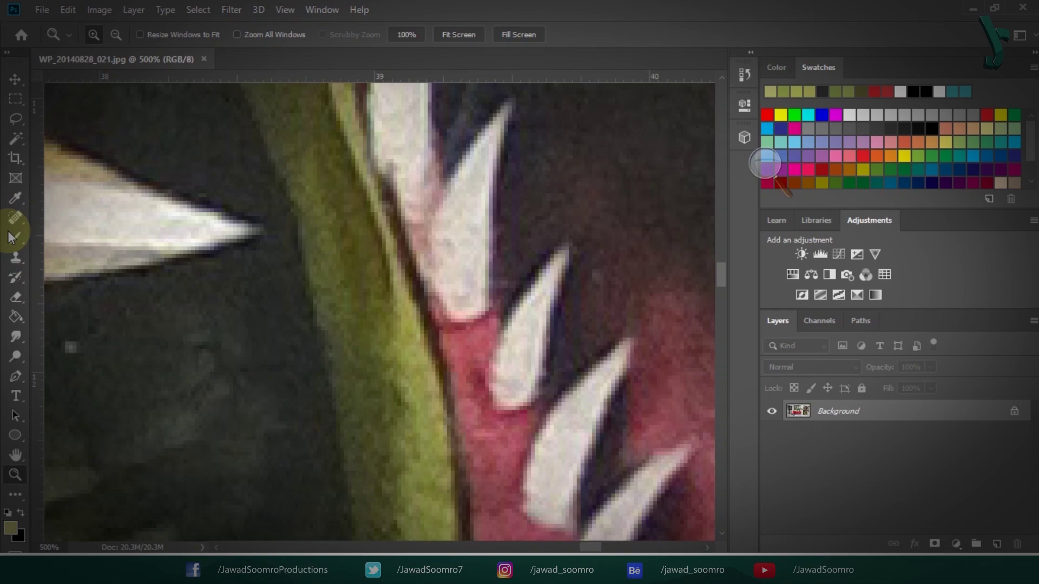
{"action": "left_click", "coordinate": [16, 196]}
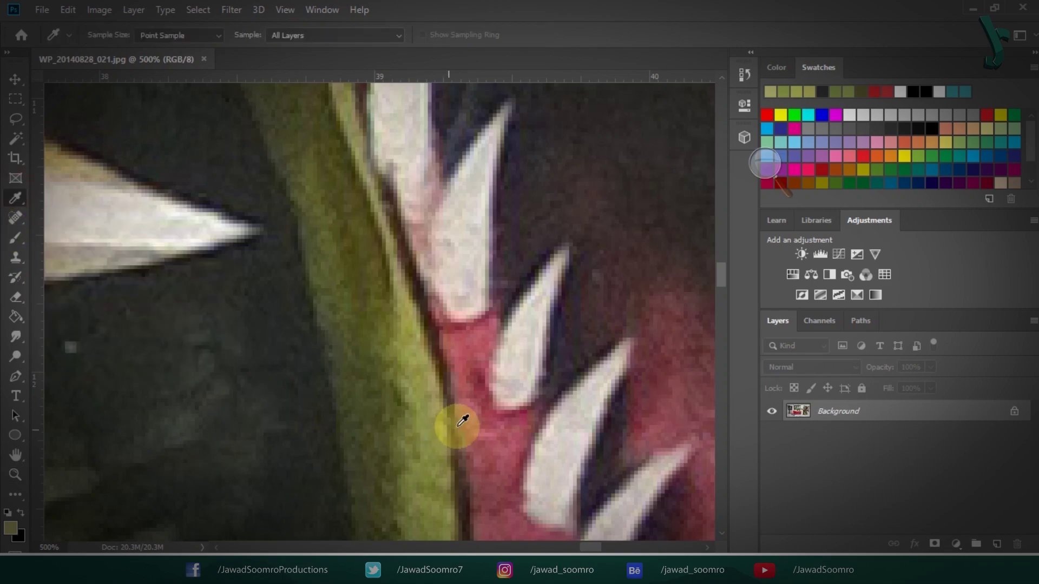
{"action": "left_click", "coordinate": [455, 328]}
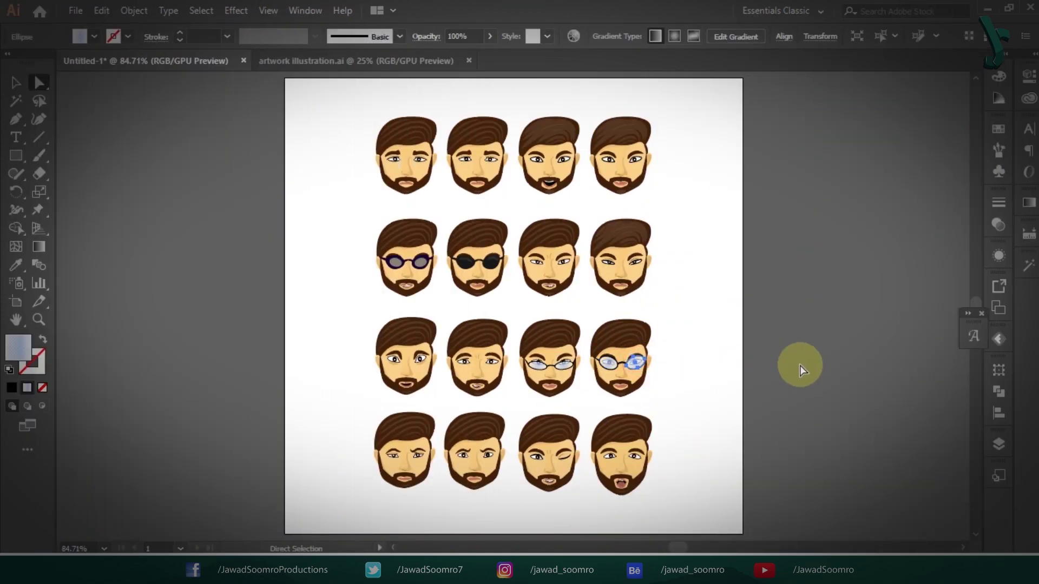
Step: Clear the faces selection, then select the VEAT logo and the Juice Shop logo group in turn
{"action": "left_click", "coordinate": [800, 365]}
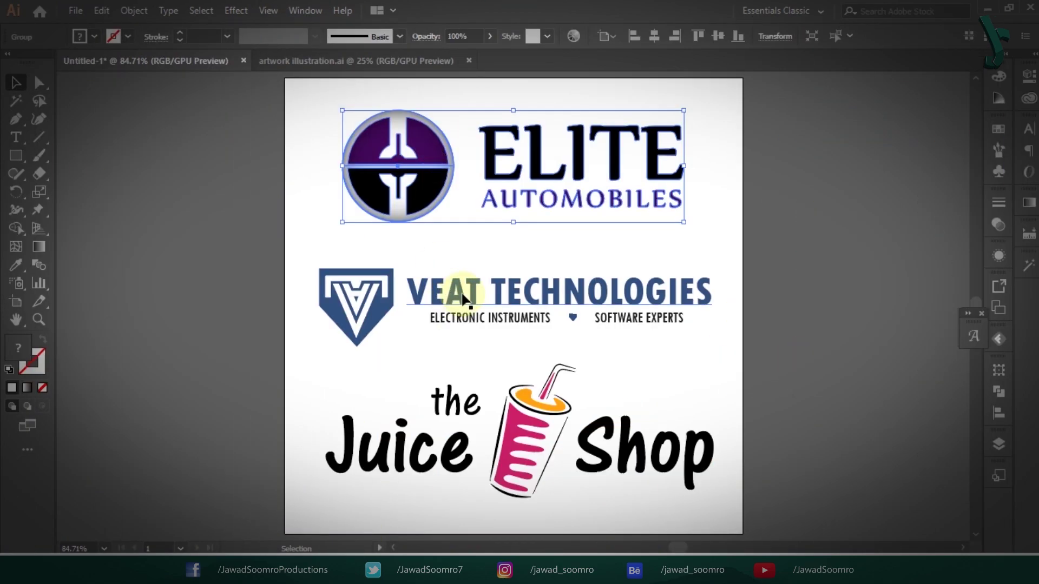
{"action": "left_click", "coordinate": [463, 290]}
{"action": "left_click", "coordinate": [440, 453]}
{"action": "left_click", "coordinate": [896, 338]}
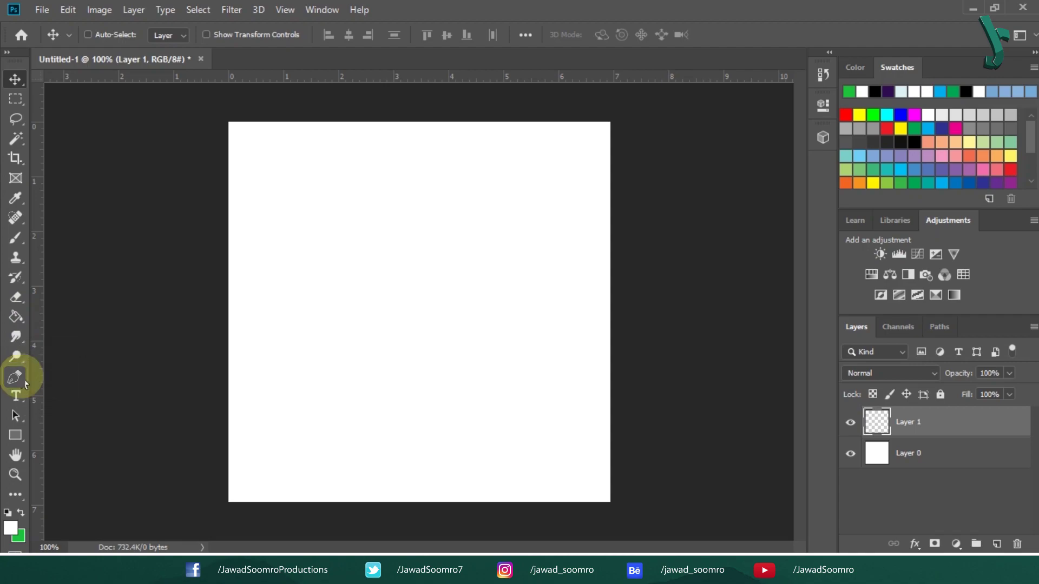
Step: Draw a dome-shaped path, turn it into a selection, fill it green and deselect
{"action": "left_click", "coordinate": [16, 377]}
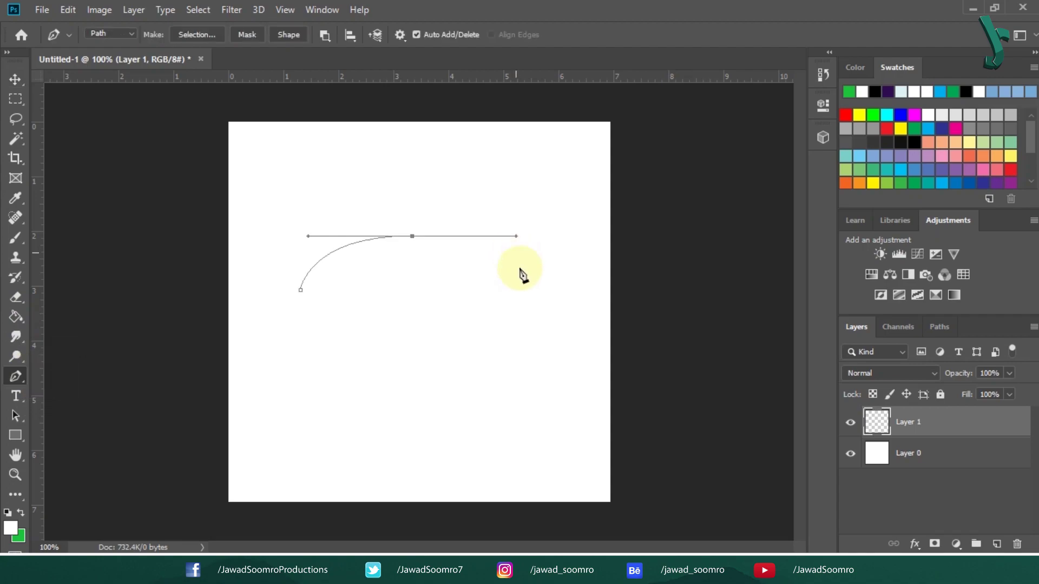
{"action": "left_click_drag", "start_coordinate": [523, 289], "coordinate": [531, 317]}
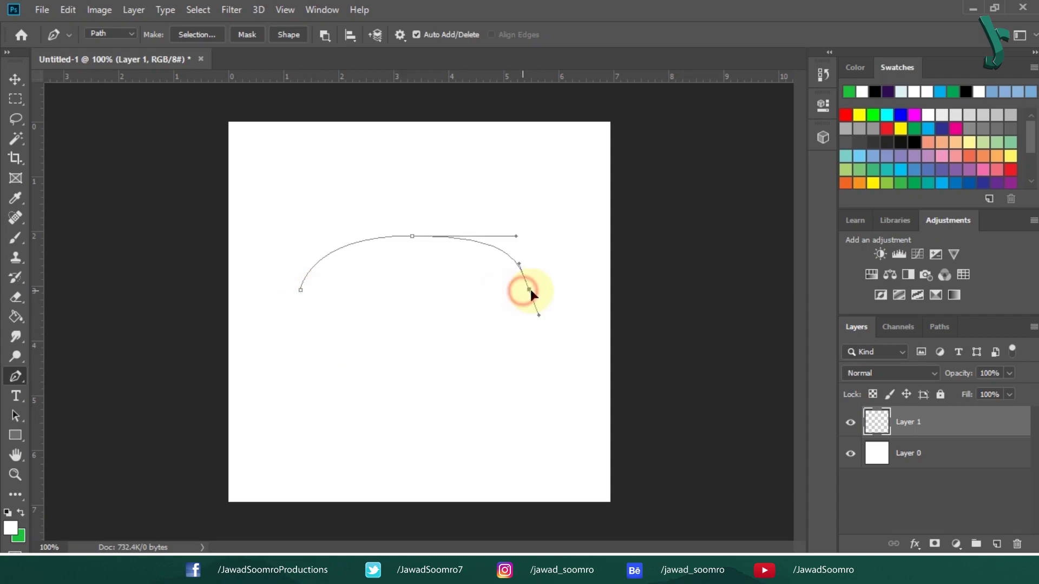
{"action": "right_click", "coordinate": [396, 305]}
{"action": "left_click", "coordinate": [457, 281]}
{"action": "key", "text": "Return"}
{"action": "key", "text": "m"}
{"action": "key", "text": "ctrl+BackSpace"}
{"action": "left_click", "coordinate": [458, 183]}
Step: Zoom in to inspect the dome's pixel edge, fit the canvas, then delete Layer 1
{"action": "key", "text": "ctrl+plus"}
{"action": "key", "text": "ctrl+plus"}
{"action": "key", "text": "ctrl+plus"}
{"action": "key", "text": "ctrl+plus"}
{"action": "key", "text": "ctrl+plus"}
{"action": "key", "text": "ctrl+plus"}
{"action": "key", "text": "ctrl+plus"}
{"action": "key", "text": "ctrl+plus"}
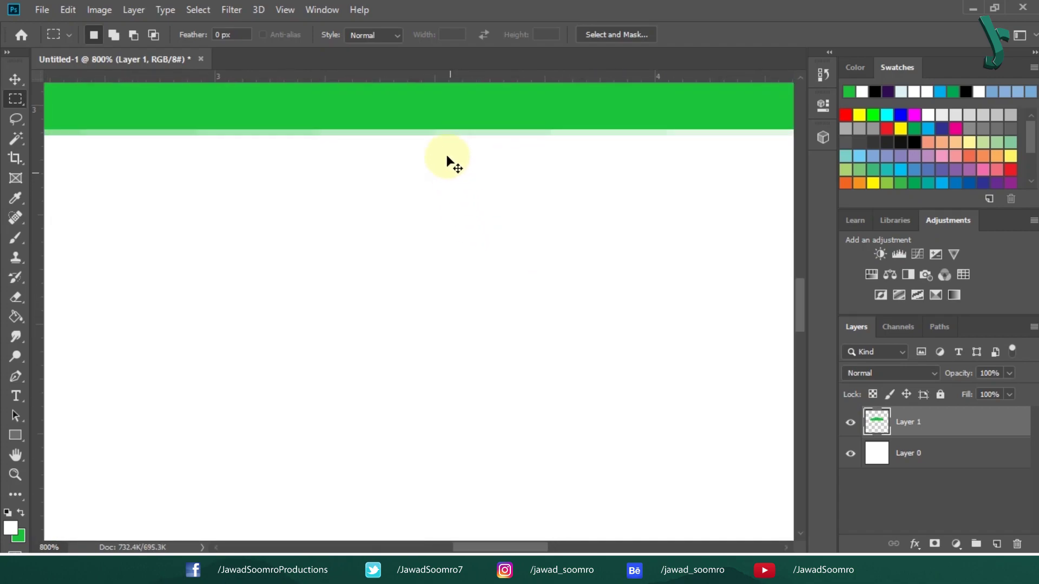
{"action": "left_click_drag", "start_coordinate": [452, 132], "coordinate": [454, 332]}
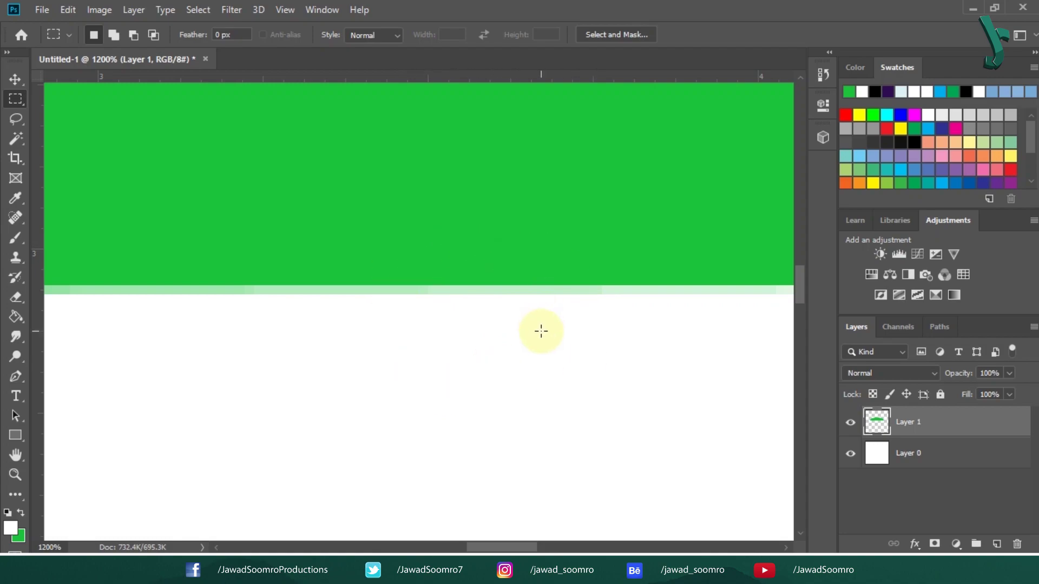
{"action": "key", "text": "ctrl+0"}
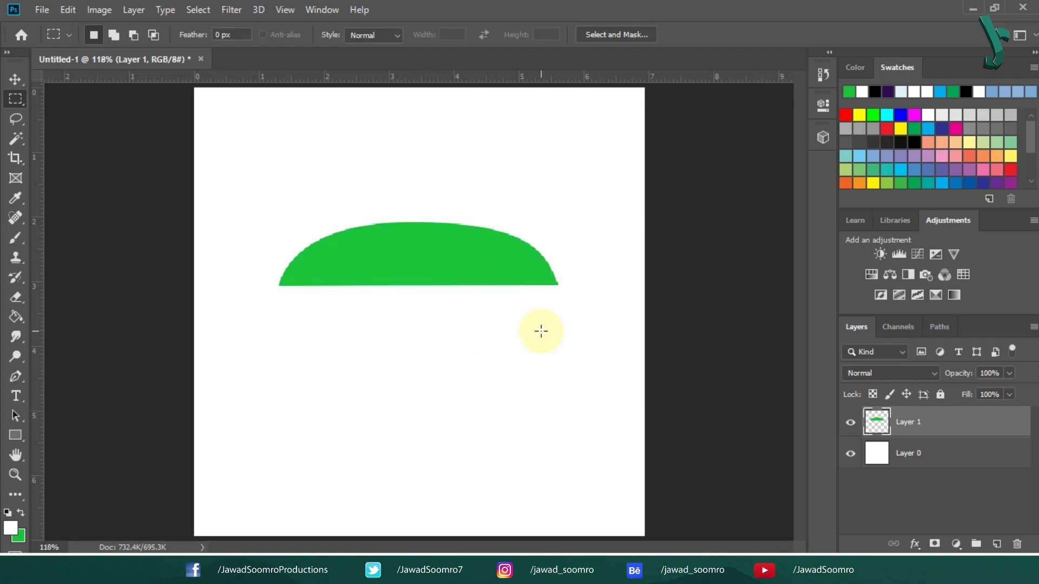
{"action": "left_click", "coordinate": [1017, 543]}
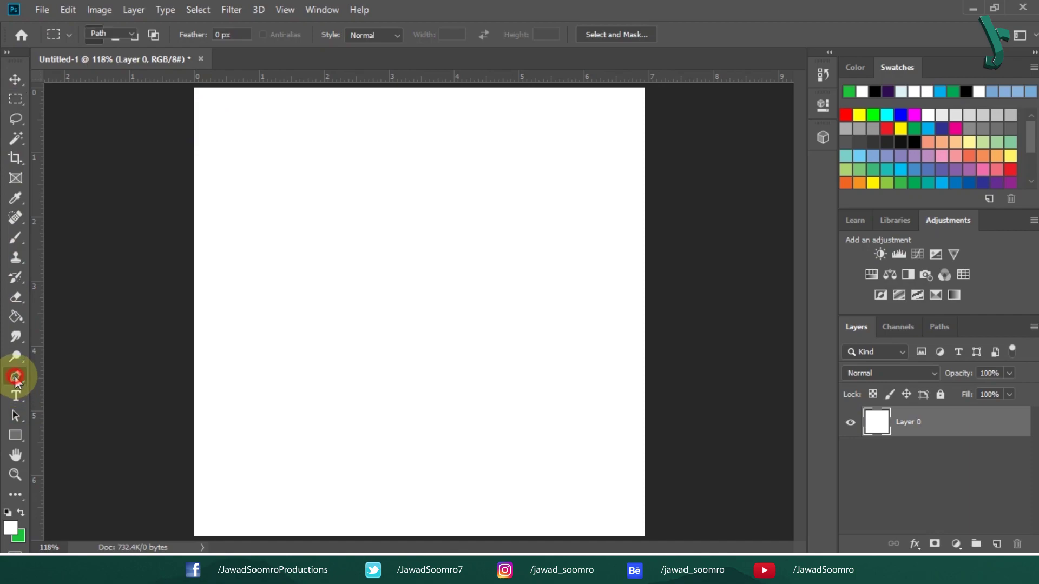
Step: Draw an octagon path with the Pen tool and convert it to a selection with no feathering
{"action": "key", "text": "p"}
{"action": "left_click", "coordinate": [425, 384]}
{"action": "left_click", "coordinate": [473, 342]}
{"action": "left_click", "coordinate": [474, 246]}
{"action": "left_click", "coordinate": [427, 189]}
{"action": "left_click", "coordinate": [308, 188]}
{"action": "left_click", "coordinate": [262, 244]}
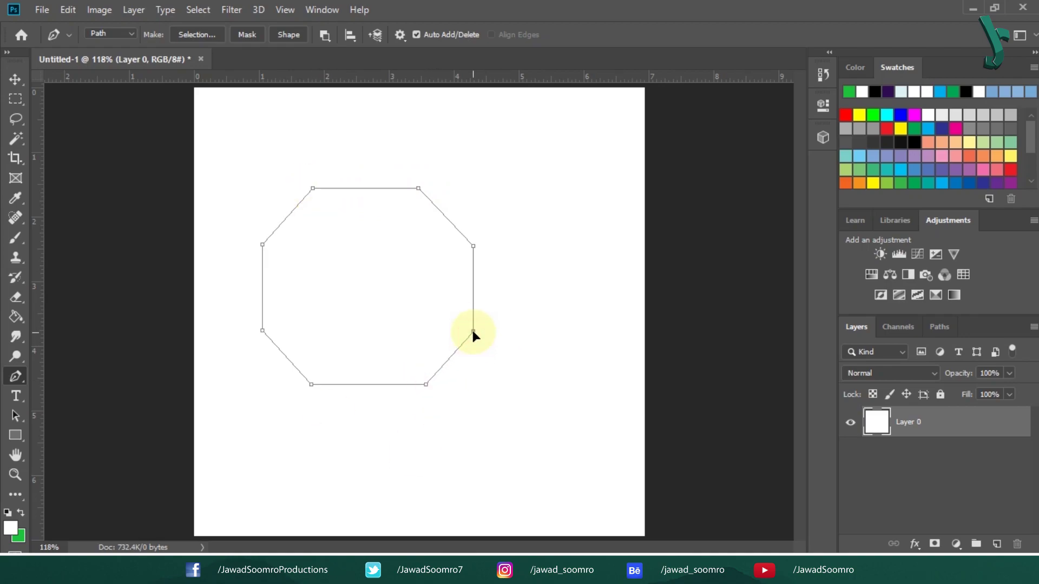
{"action": "right_click", "coordinate": [386, 216]}
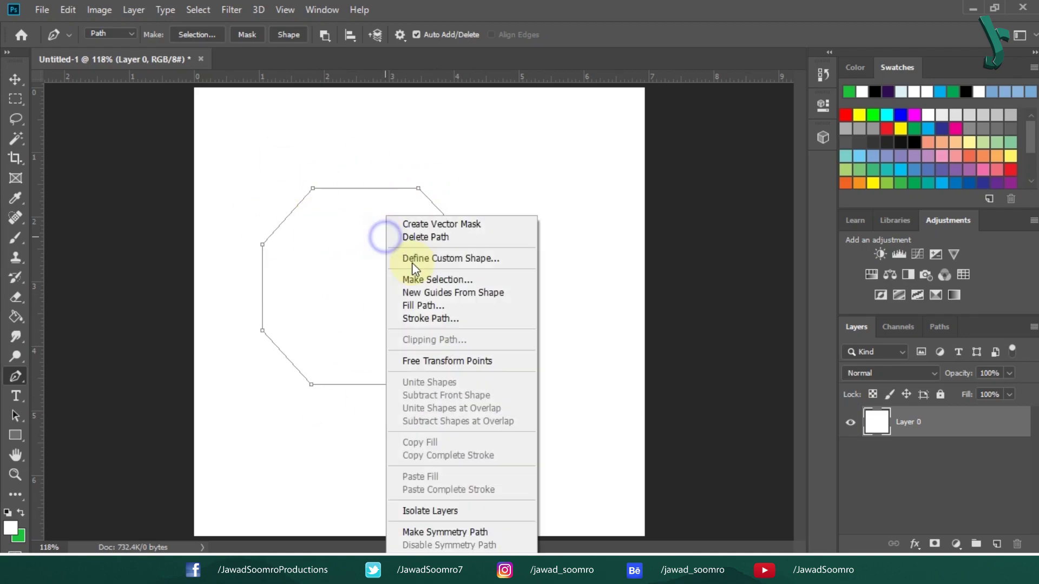
{"action": "left_click", "coordinate": [525, 279]}
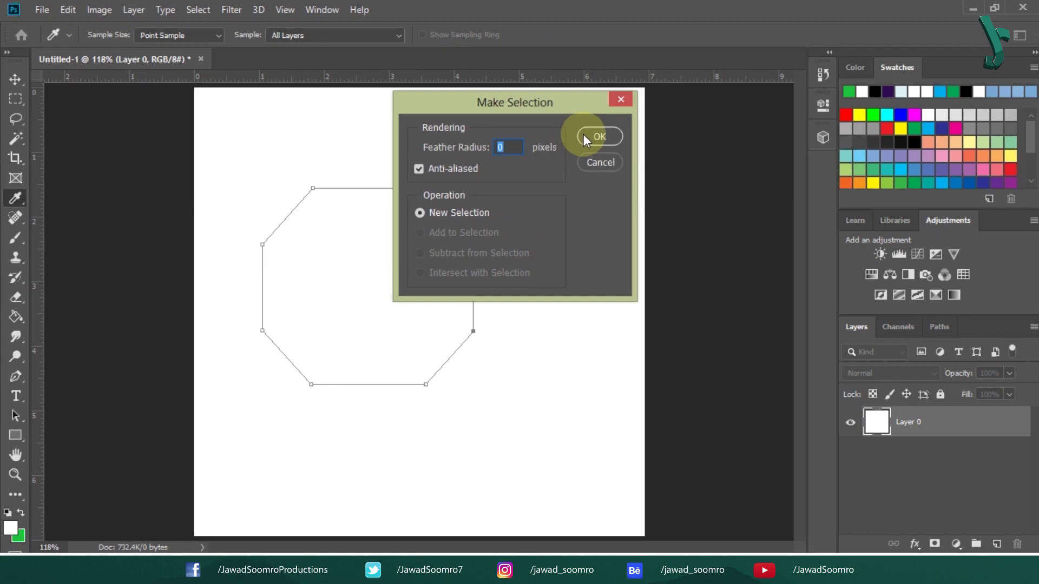
{"action": "left_click", "coordinate": [598, 136]}
{"action": "key", "text": "m"}
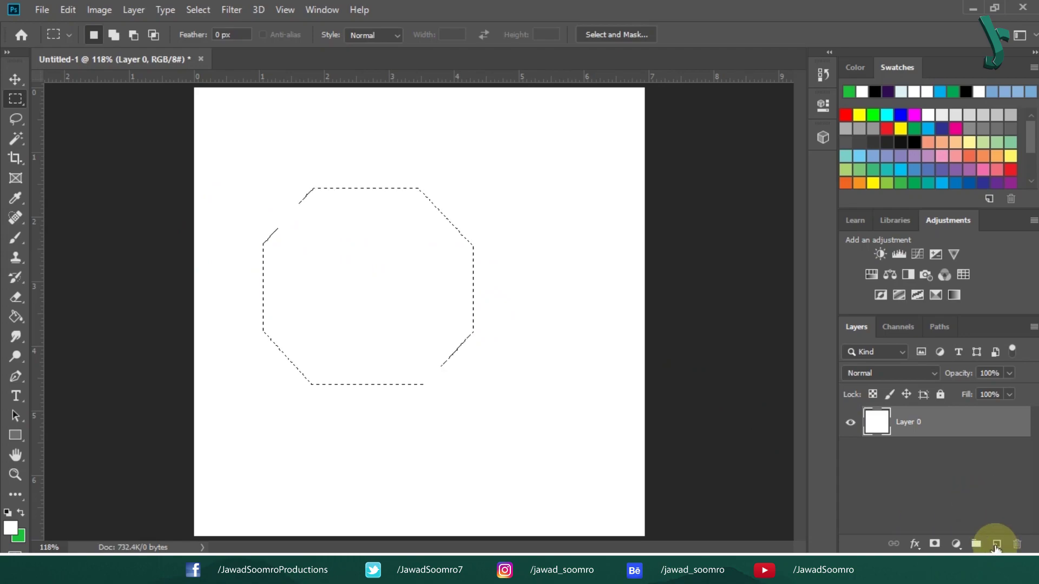
Step: On a new layer, shift the octagon selection, fill it with green and deselect
{"action": "key", "text": "ctrl+shift+n"}
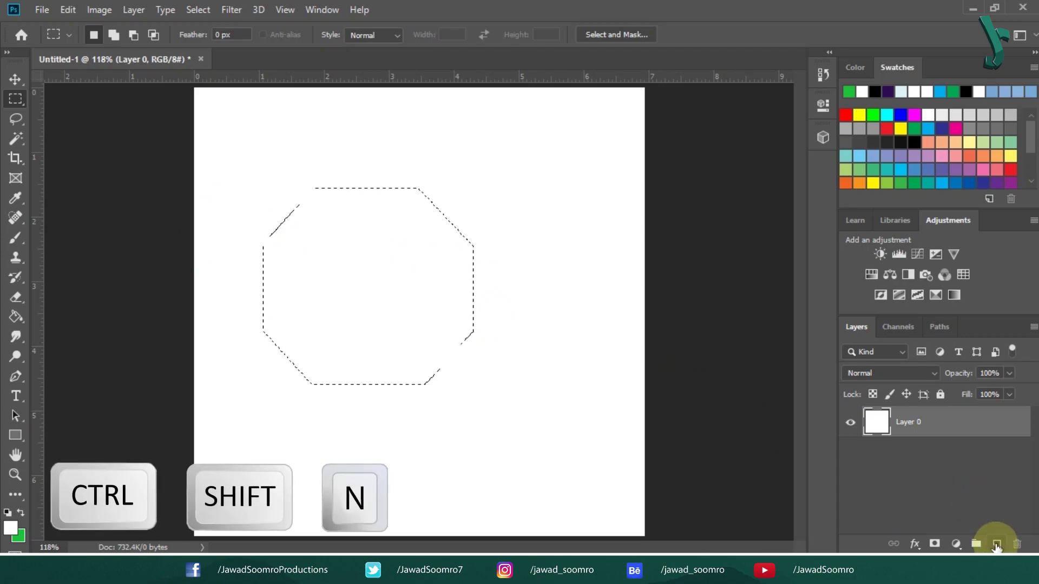
{"action": "left_click", "coordinate": [996, 547]}
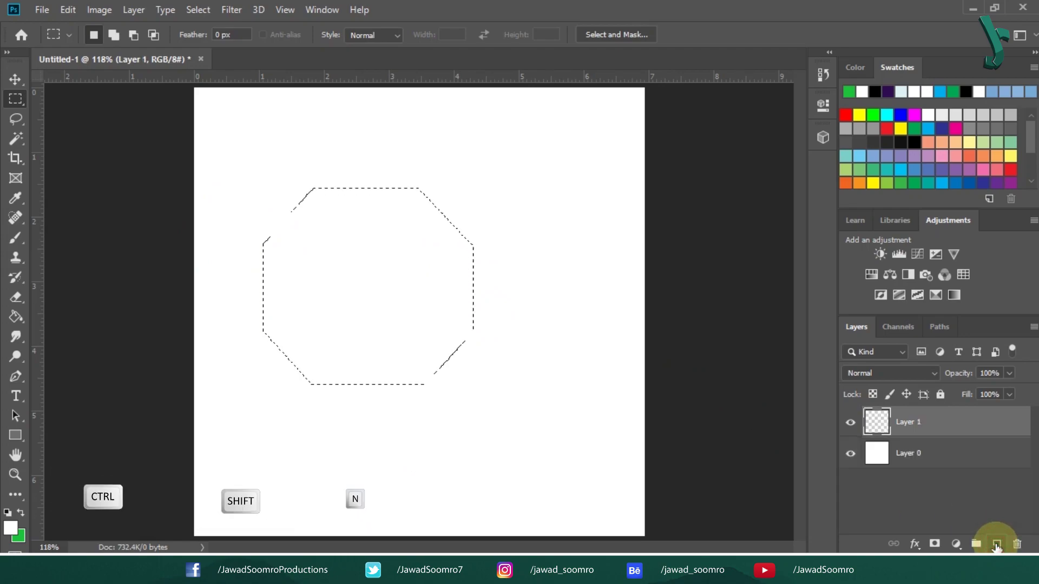
{"action": "left_click_drag", "start_coordinate": [276, 235], "coordinate": [327, 249]}
{"action": "key", "text": "ctrl+BackSpace"}
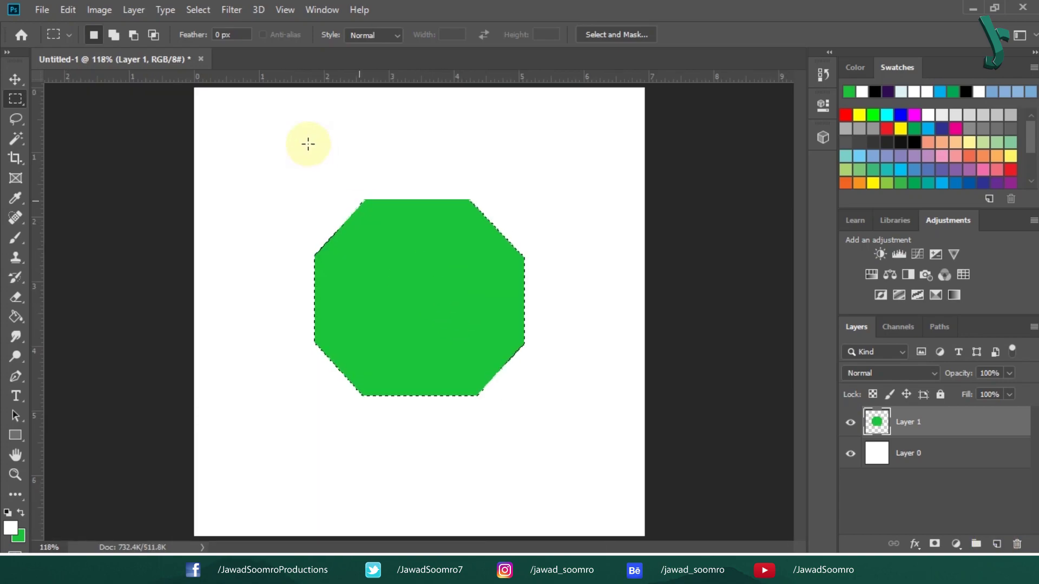
{"action": "left_click", "coordinate": [282, 151]}
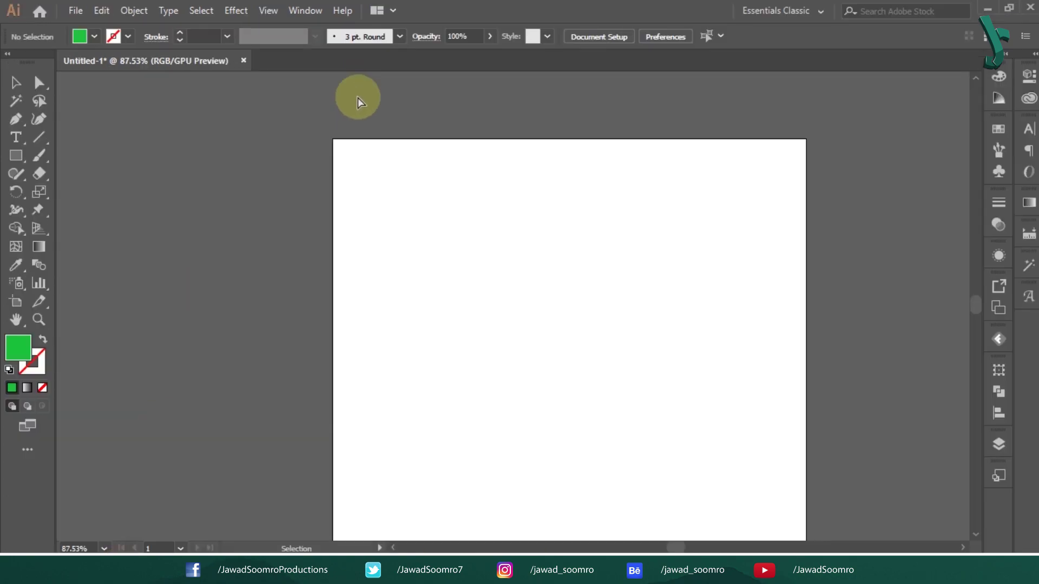
Step: Draw an eight-sided octagon outline with the Pen tool on the fitted artboard
{"action": "key", "text": "ctrl+0"}
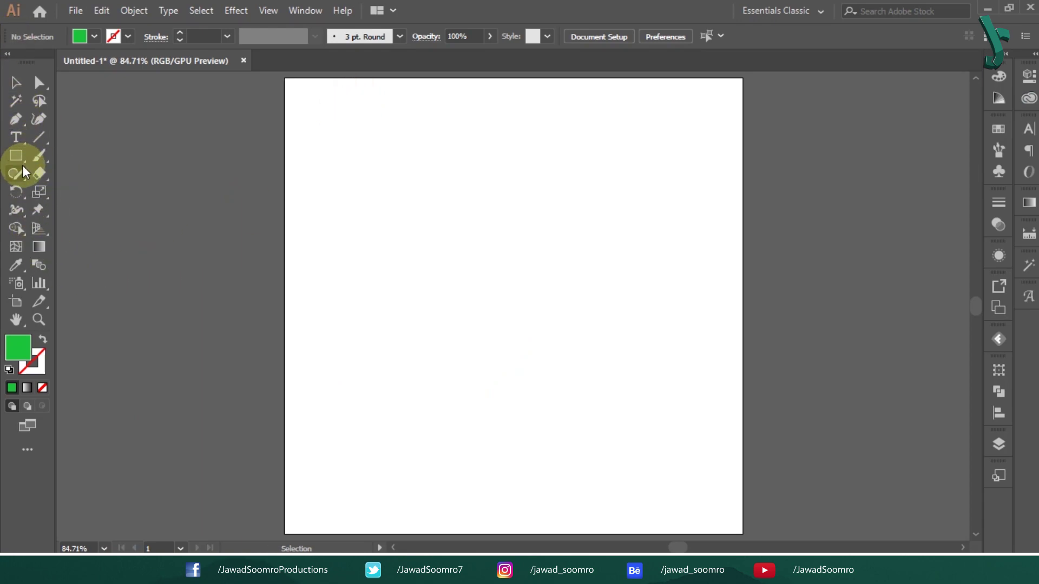
{"action": "left_click", "coordinate": [17, 118]}
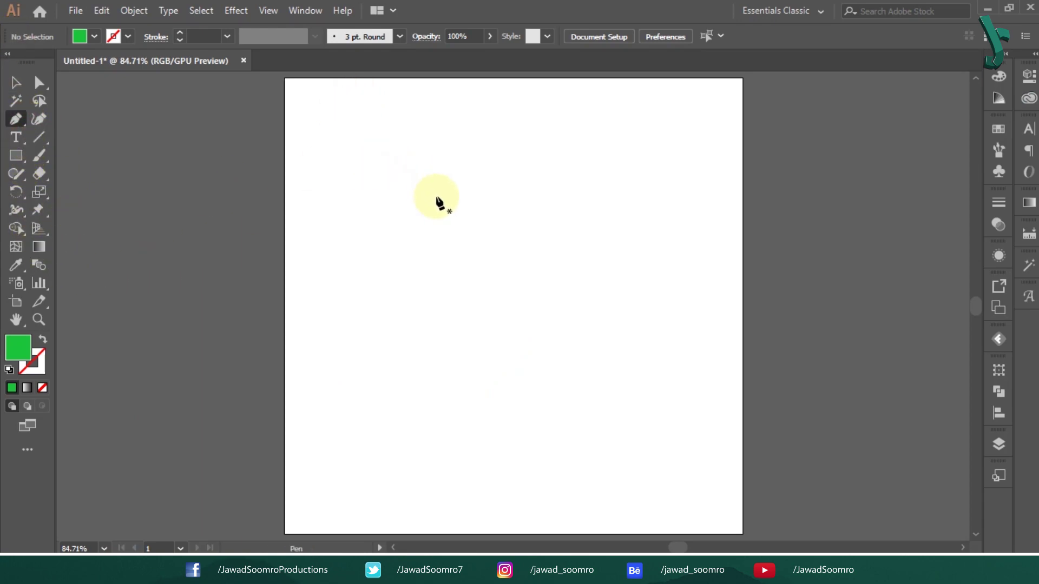
{"action": "key", "text": "slash"}
{"action": "key", "text": "shift+F8"}
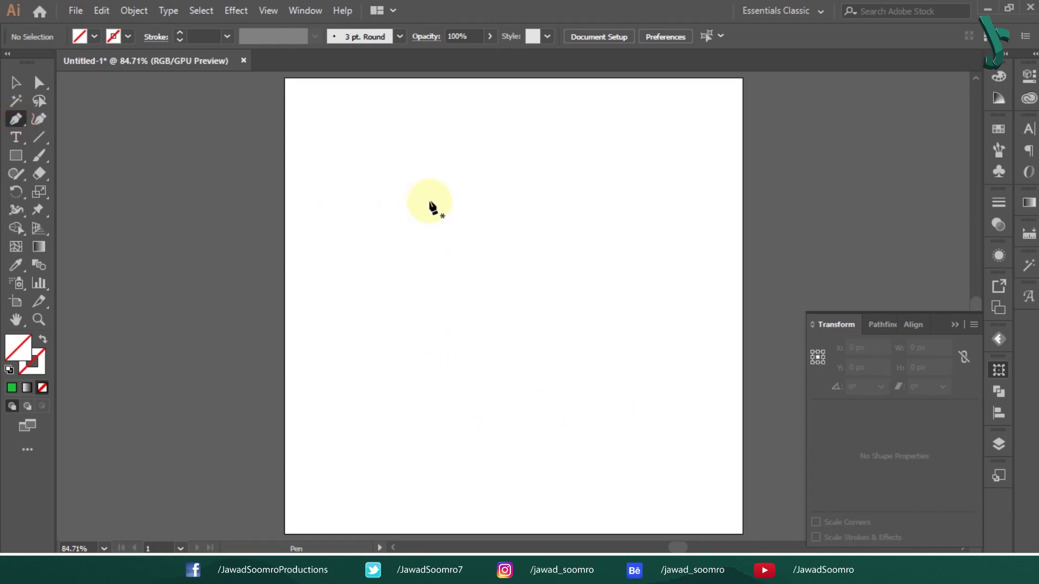
{"action": "left_click", "coordinate": [434, 200]}
{"action": "left_click", "coordinate": [383, 244]}
{"action": "left_click", "coordinate": [381, 335], "text": "shift"}
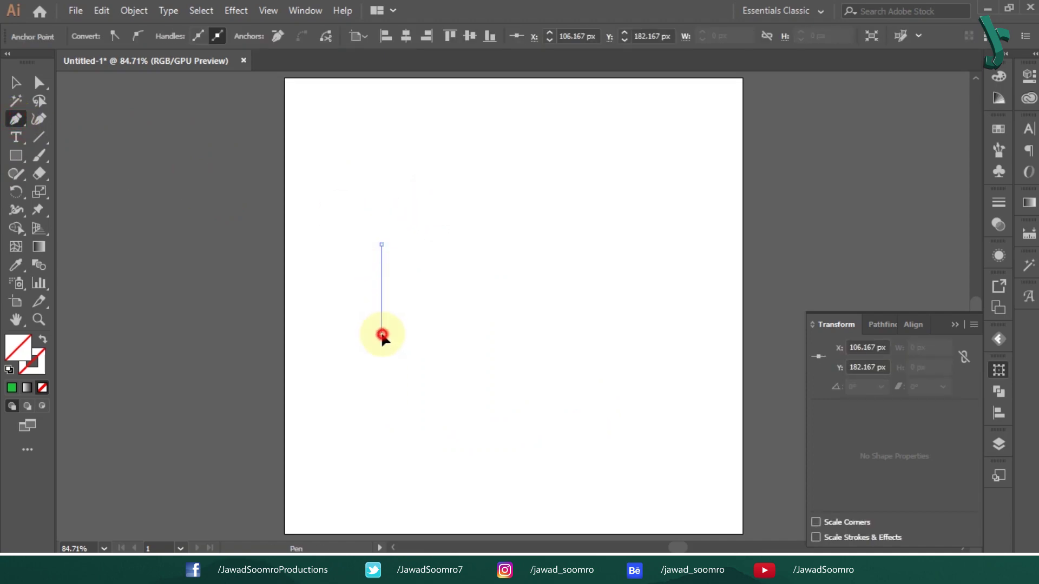
{"action": "left_click", "coordinate": [433, 379]}
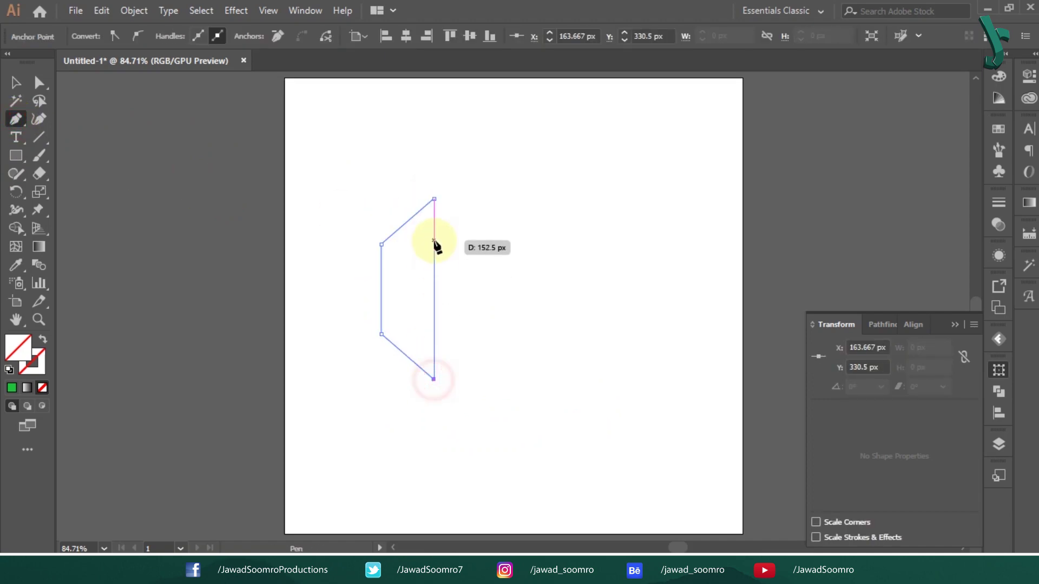
{"action": "left_click", "coordinate": [510, 385]}
{"action": "key", "text": "p"}
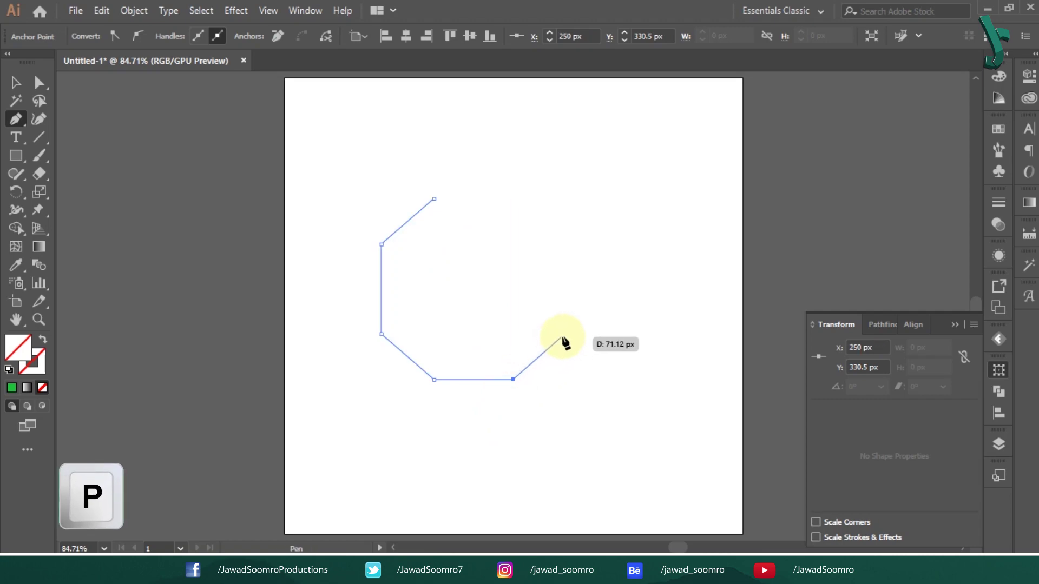
{"action": "left_click", "coordinate": [558, 339]}
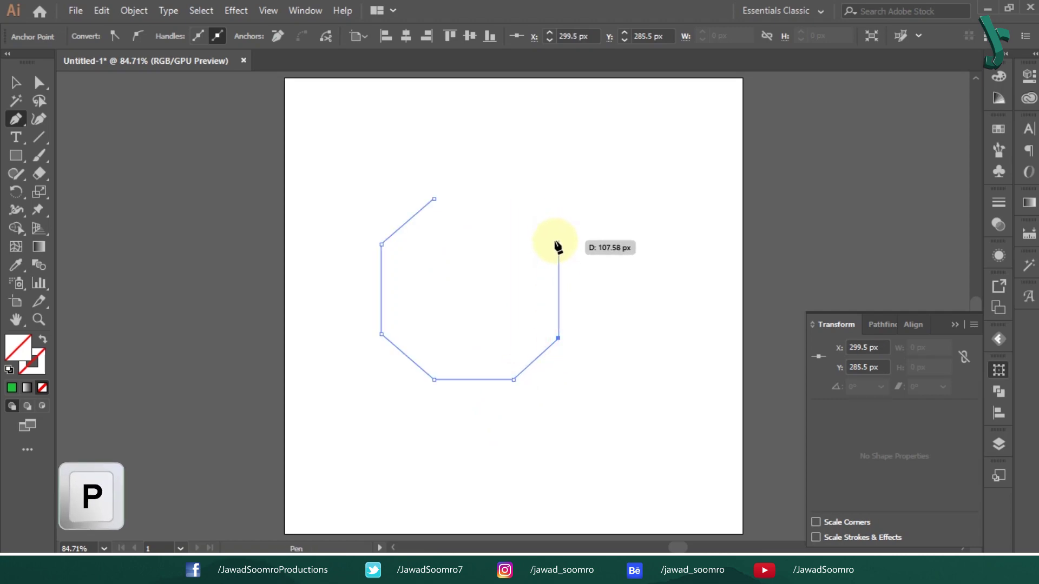
{"action": "left_click", "coordinate": [557, 239]}
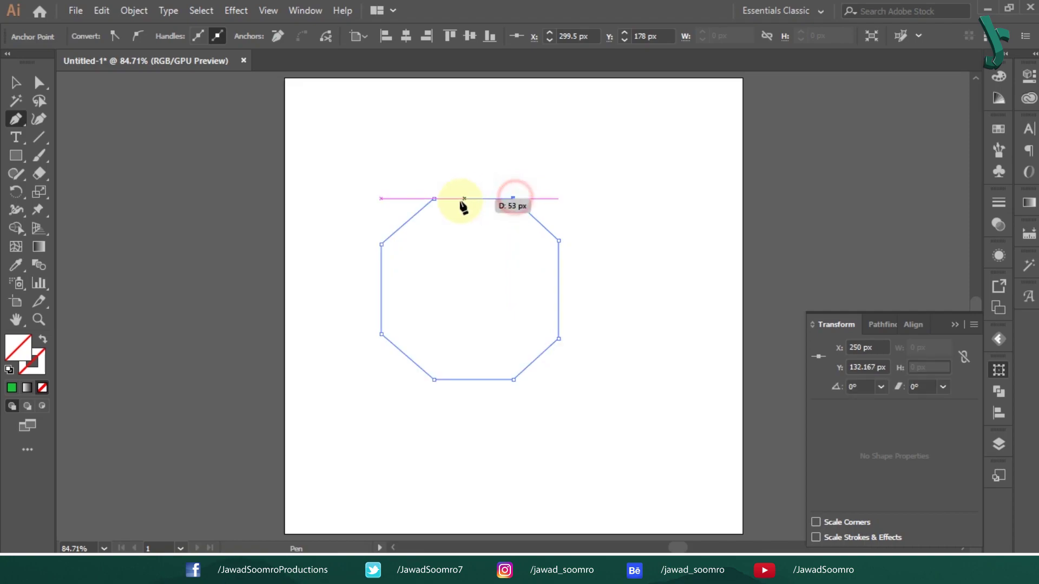
{"action": "left_click", "coordinate": [14, 80]}
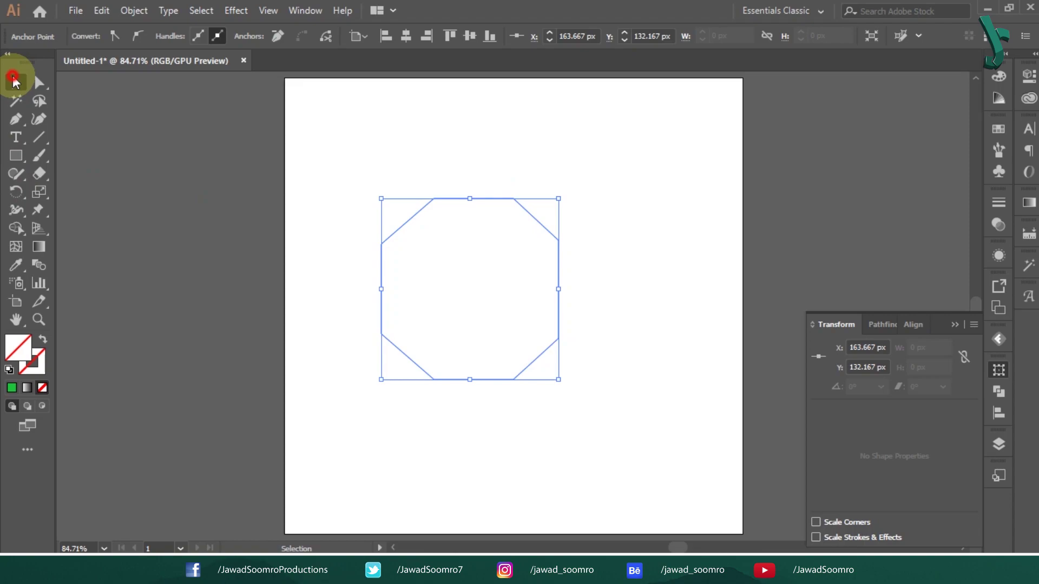
Step: Select the green octagon and centre it horizontally and vertically on the artboard
{"action": "left_click", "coordinate": [11, 388]}
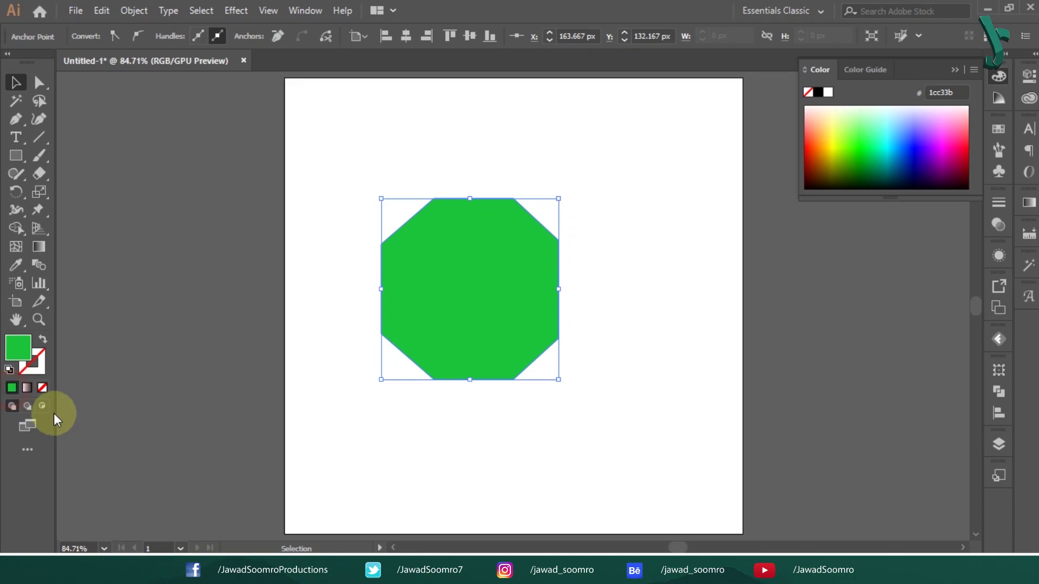
{"action": "left_click", "coordinate": [440, 300]}
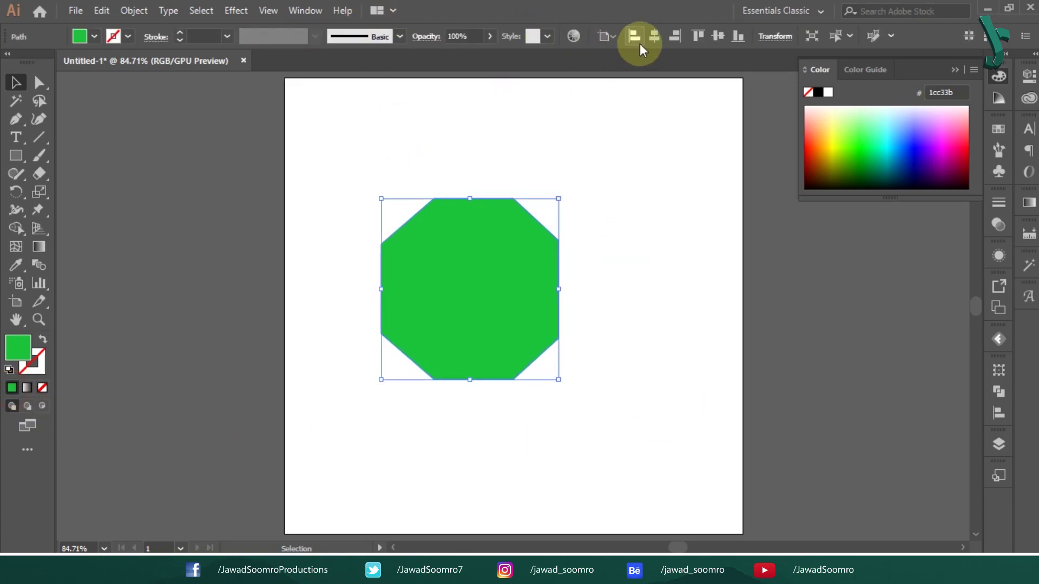
{"action": "left_click", "coordinate": [654, 36]}
{"action": "left_click", "coordinate": [717, 36]}
Step: Use Edit > Transform > Distort to drag the octagon's corners and edges into a skewed shape
{"action": "left_click", "coordinate": [742, 192]}
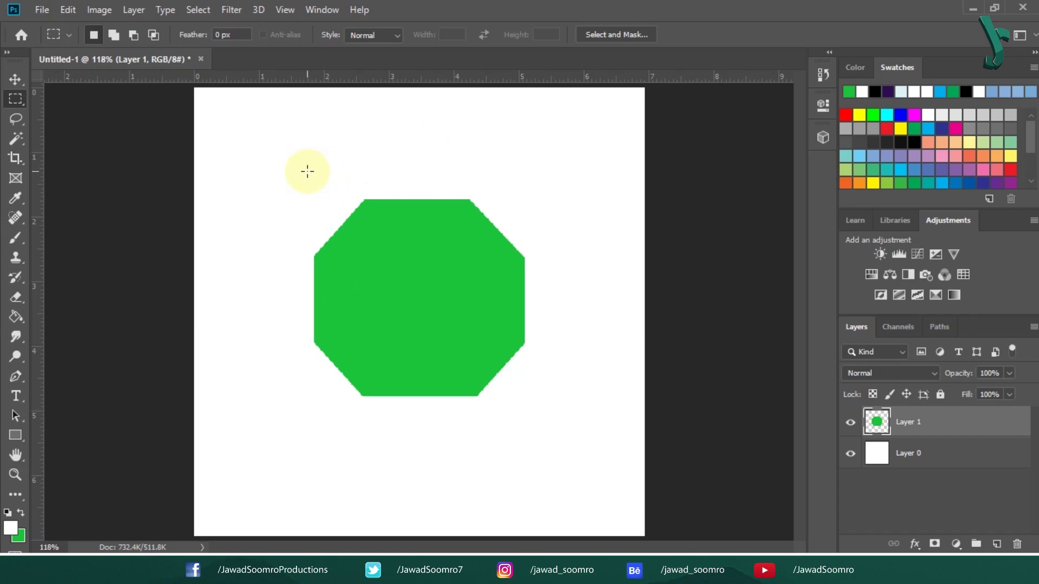
{"action": "key", "text": "ctrl+t"}
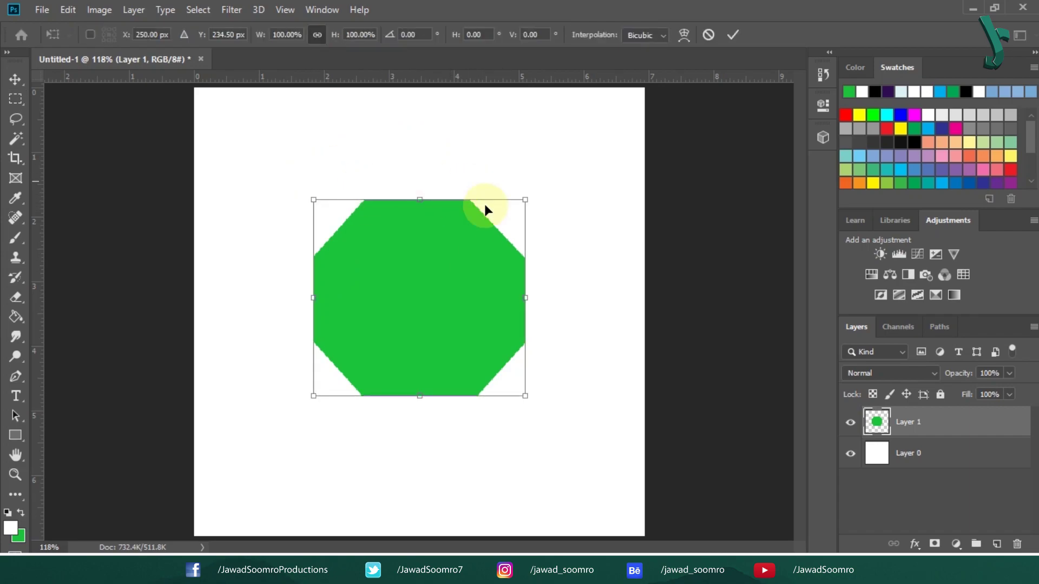
{"action": "left_click", "coordinate": [71, 10]}
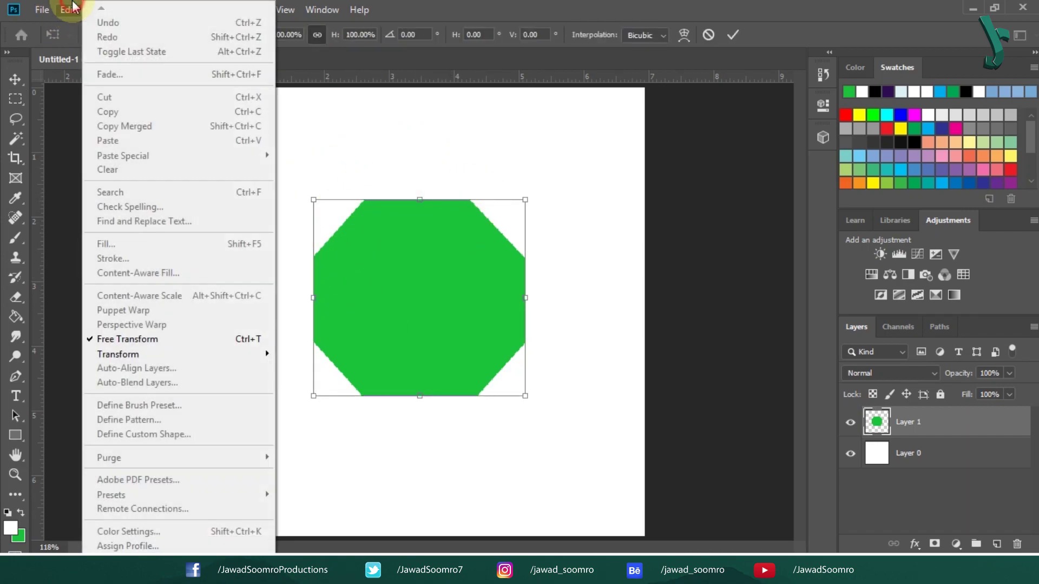
{"action": "mouse_move", "coordinate": [192, 355]}
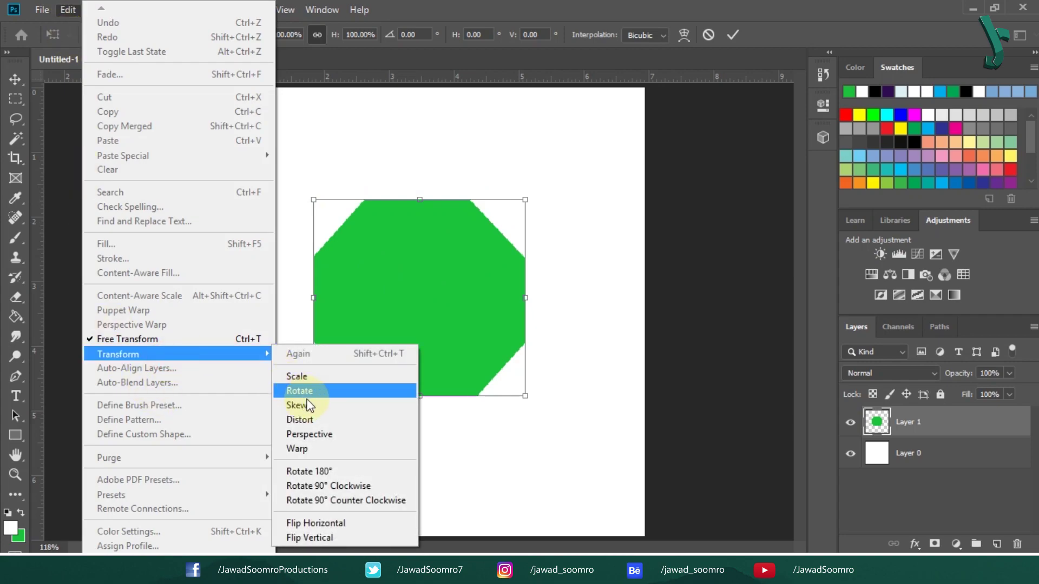
{"action": "left_click", "coordinate": [318, 417]}
{"action": "left_click_drag", "start_coordinate": [314, 201], "coordinate": [263, 192]}
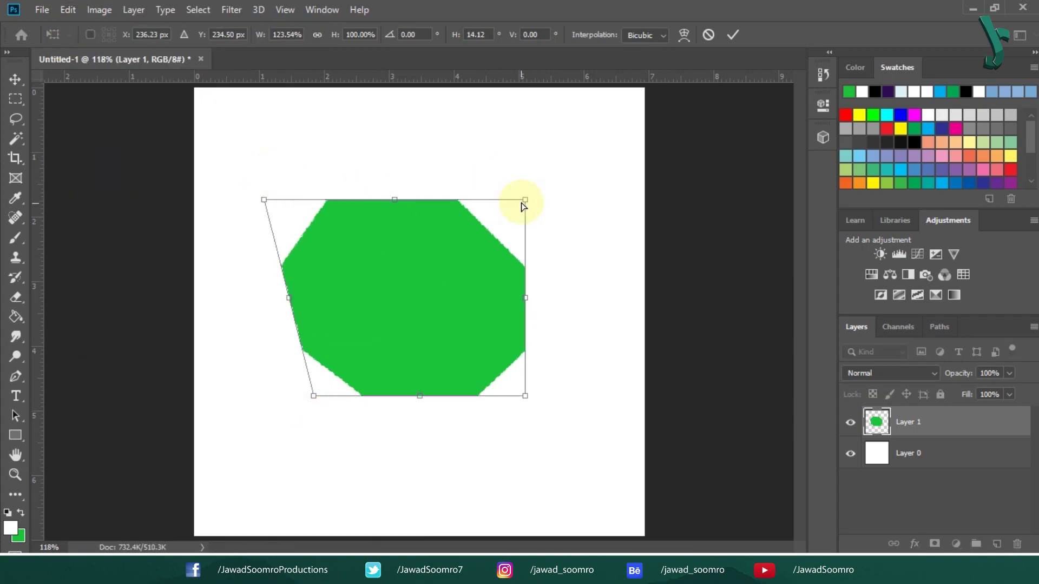
{"action": "left_click_drag", "start_coordinate": [524, 200], "coordinate": [525, 149]}
{"action": "left_click_drag", "start_coordinate": [419, 396], "coordinate": [419, 442]}
{"action": "left_click_drag", "start_coordinate": [288, 319], "coordinate": [243, 314]}
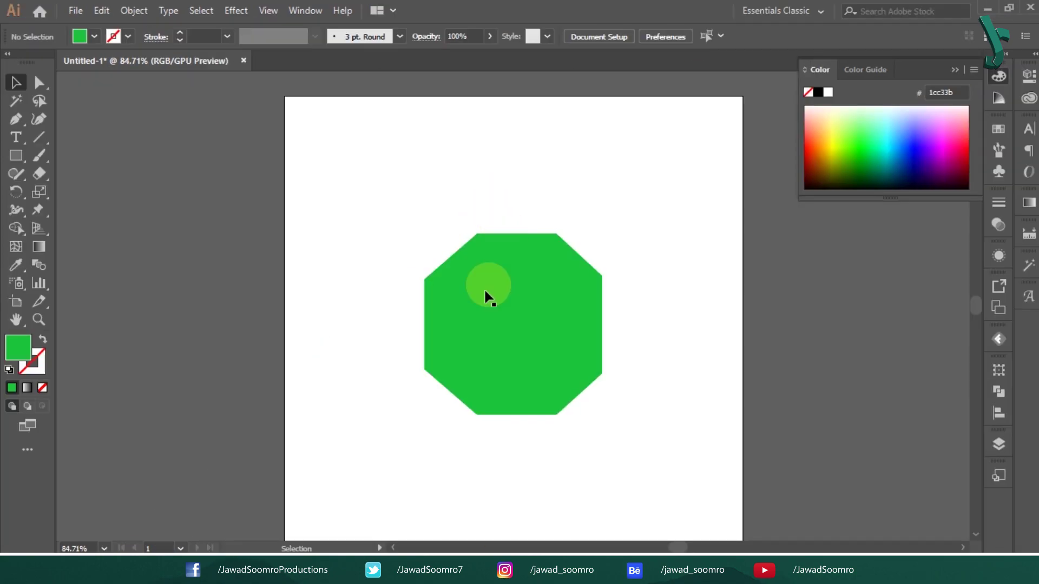
Step: Raise the octagon's top anchors, then pull its bottom-left anchors left and bottom-right anchors right
{"action": "left_click", "coordinate": [38, 81]}
{"action": "left_click", "coordinate": [476, 234]}
{"action": "left_click", "coordinate": [556, 233], "text": "shift"}
{"action": "left_click_drag", "start_coordinate": [557, 234], "coordinate": [557, 156]}
{"action": "left_click_drag", "start_coordinate": [378, 347], "coordinate": [530, 470]}
{"action": "left_click_drag", "start_coordinate": [476, 415], "coordinate": [413, 415]}
{"action": "left_click_drag", "start_coordinate": [602, 373], "coordinate": [658, 374]}
{"action": "left_click", "coordinate": [767, 342]}
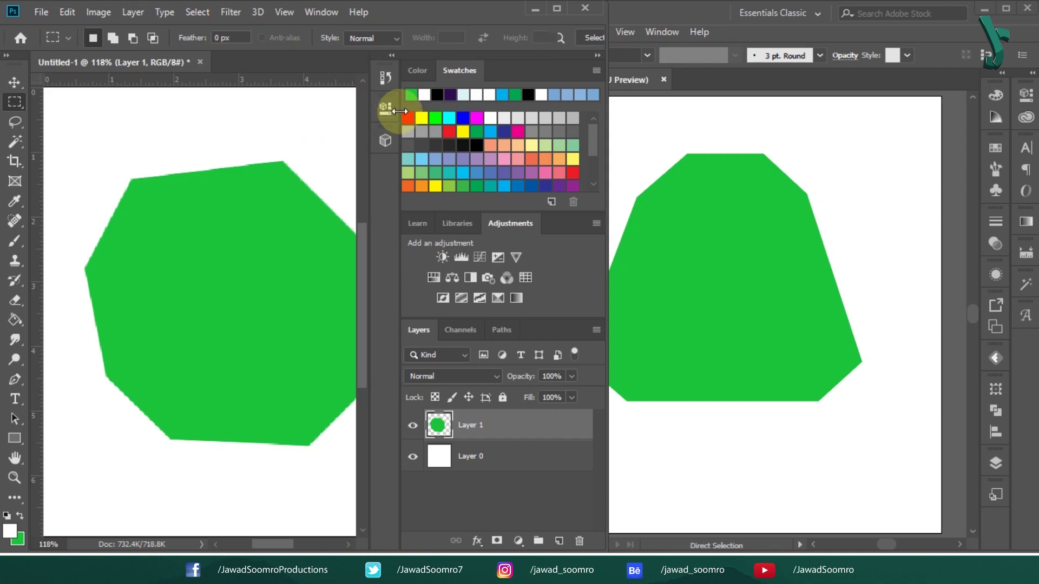
Step: Check the New Document advanced options, noting the 72 resolution, then cancel without creating
{"action": "left_click_drag", "start_coordinate": [399, 110], "coordinate": [423, 111]}
{"action": "key", "text": "ctrl+n"}
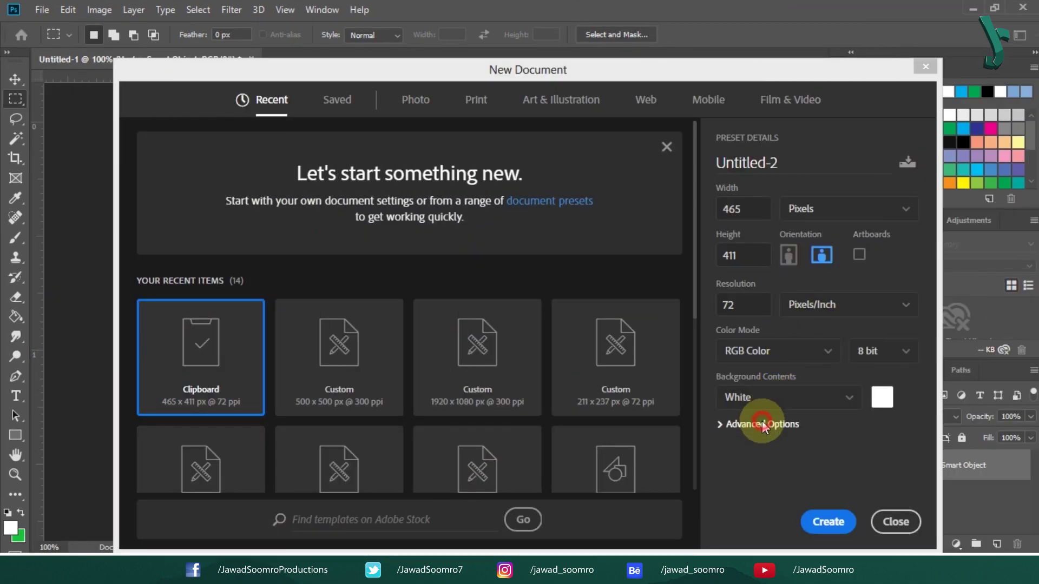
{"action": "left_click", "coordinate": [763, 426]}
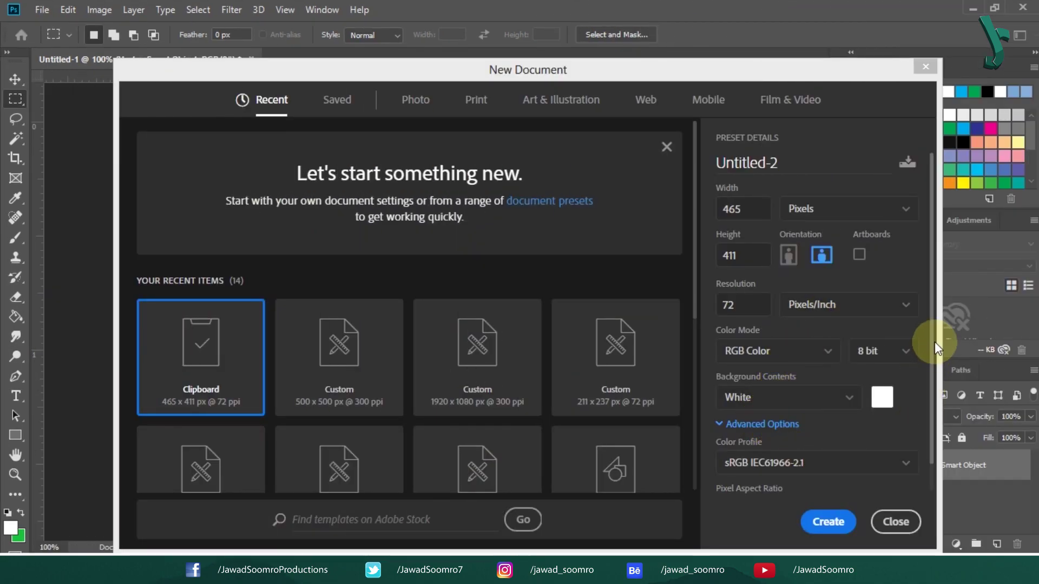
{"action": "left_click", "coordinate": [739, 304]}
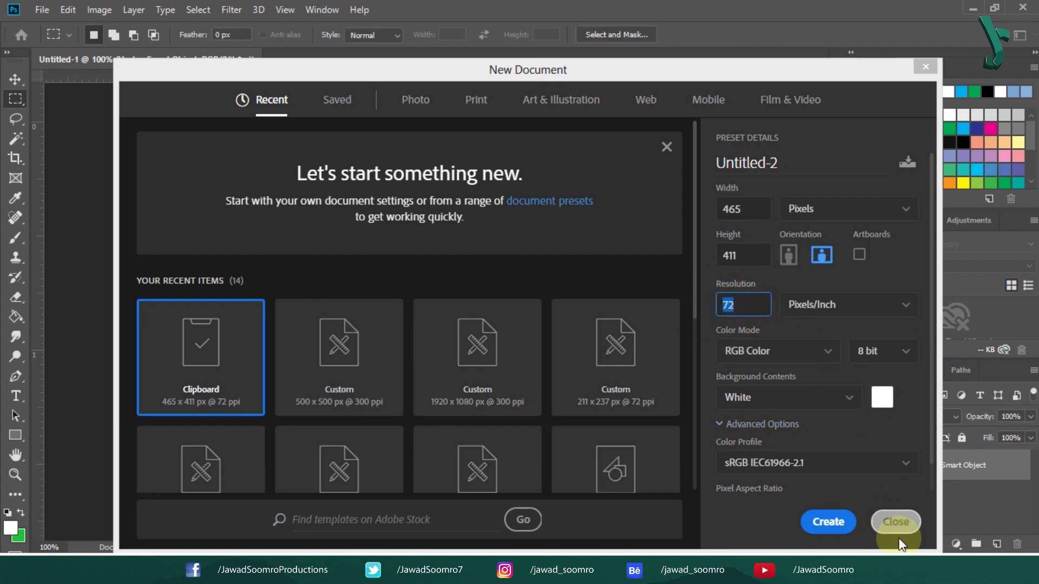
{"action": "left_click", "coordinate": [896, 521]}
Step: Scale the shapes Vector Smart Object to about 266%, inspect its pixelated edges, then undo
{"action": "left_click", "coordinate": [682, 439]}
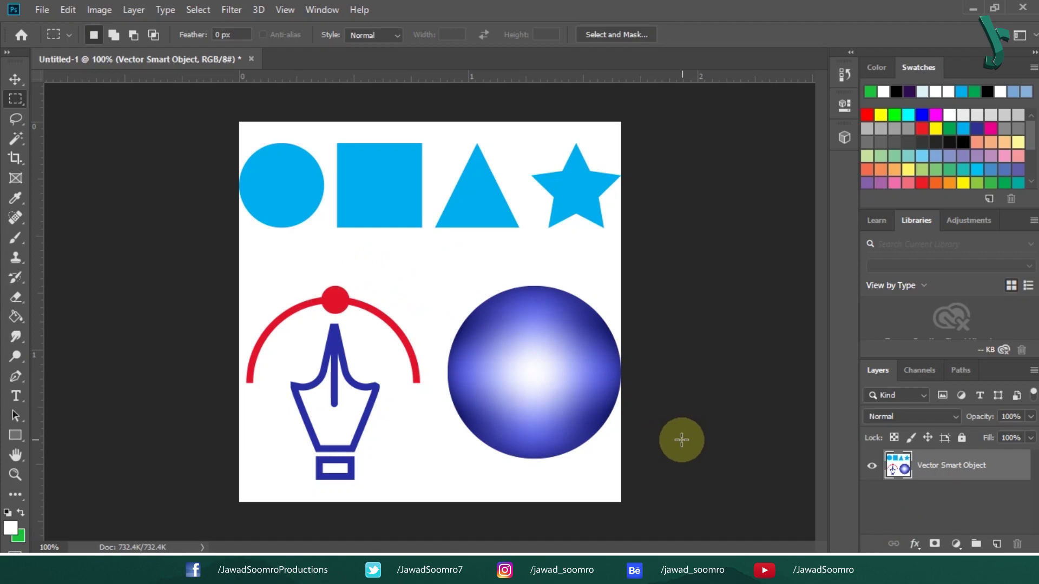
{"action": "key", "text": "ctrl+t"}
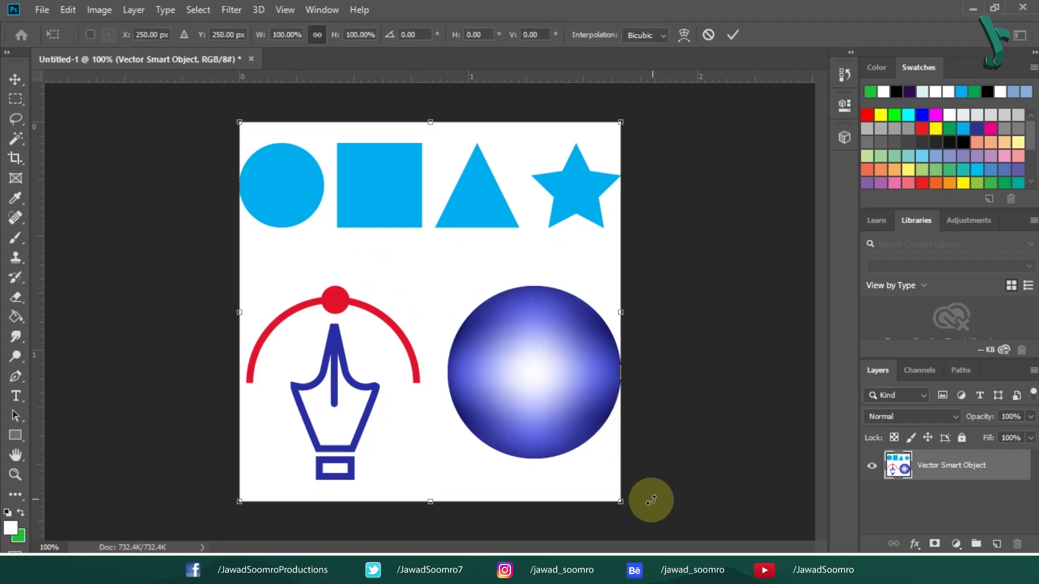
{"action": "left_click_drag", "start_coordinate": [581, 413], "coordinate": [215, 77]}
{"action": "left_click_drag", "start_coordinate": [249, 128], "coordinate": [884, 579]}
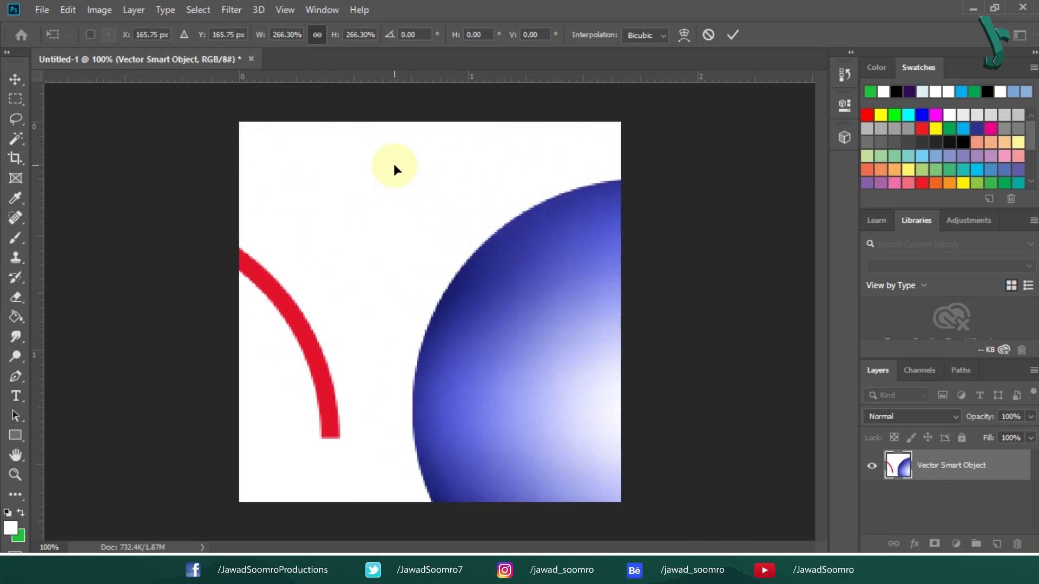
{"action": "left_click", "coordinate": [731, 34]}
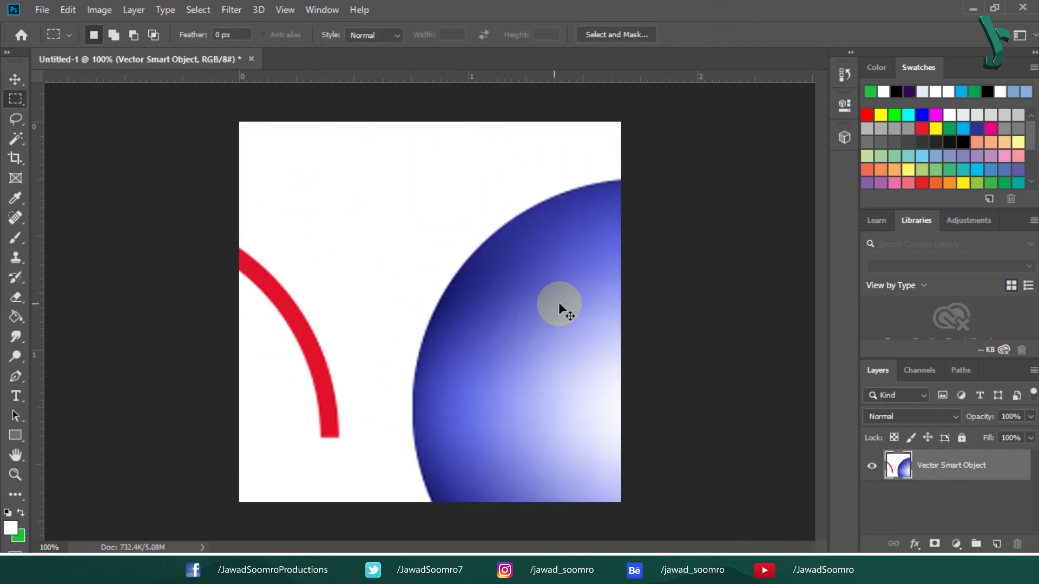
{"action": "key", "text": "ctrl+minus"}
{"action": "scroll", "coordinate": [617, 348], "scroll_direction": "up", "scroll_amount": 10}
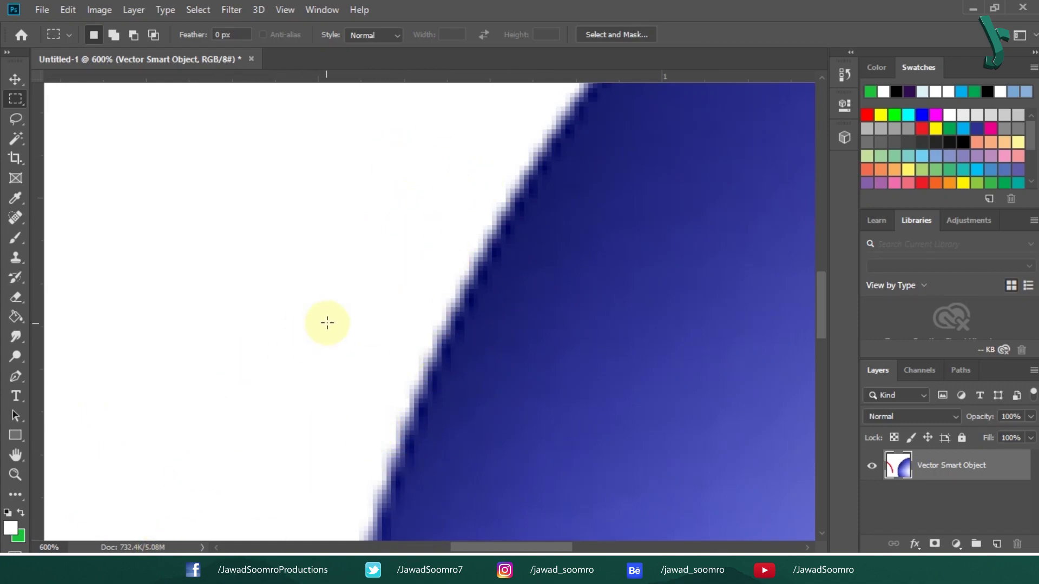
{"action": "key", "text": "ctrl+0"}
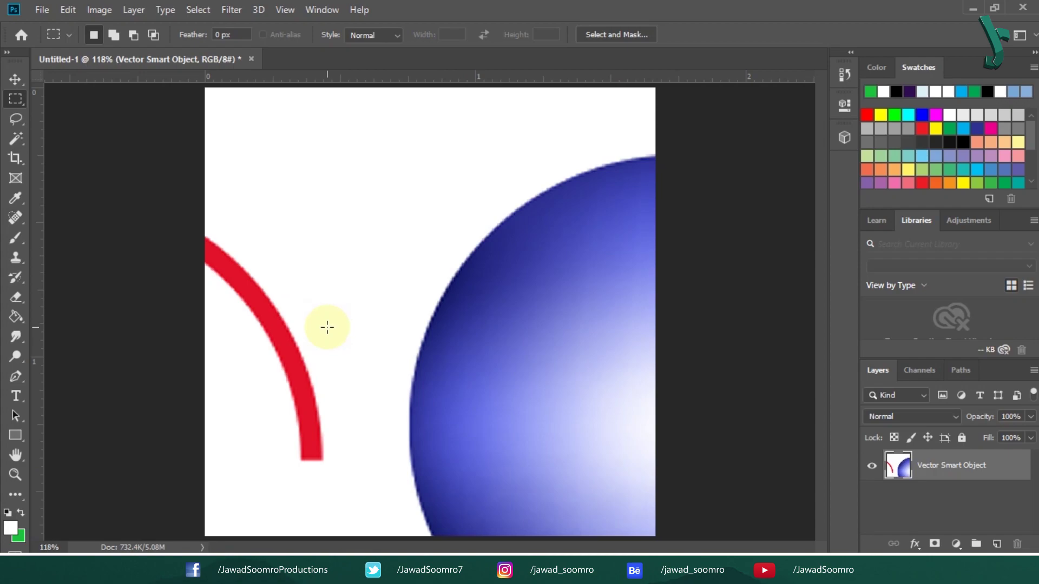
{"action": "key", "text": "ctrl+z"}
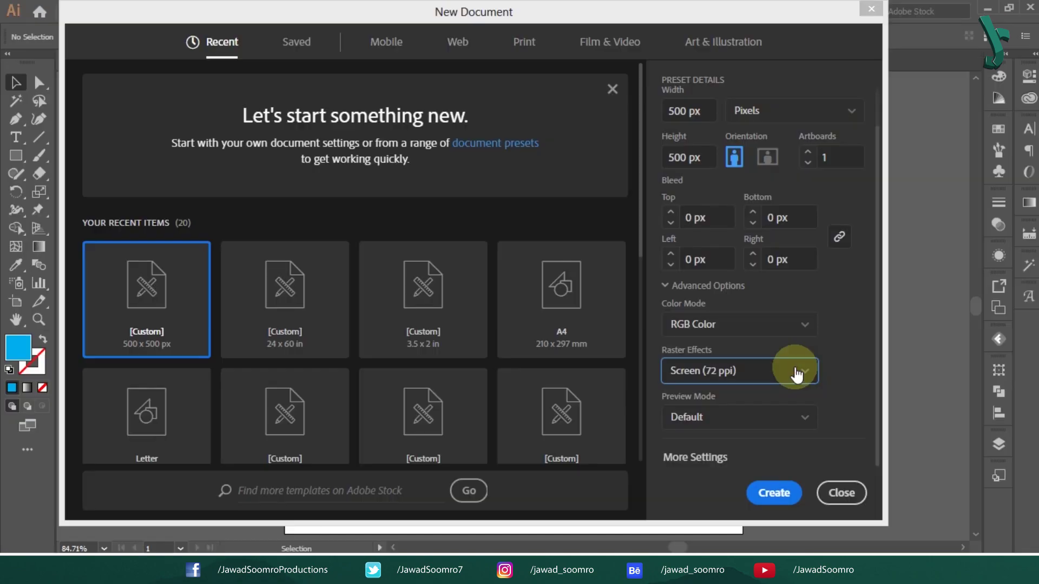
Step: Review the raster effects resolution choices in the New Document dialog, then close them
{"action": "left_click", "coordinate": [789, 371]}
{"action": "scroll", "coordinate": [847, 378], "scroll_direction": "up", "scroll_amount": 1}
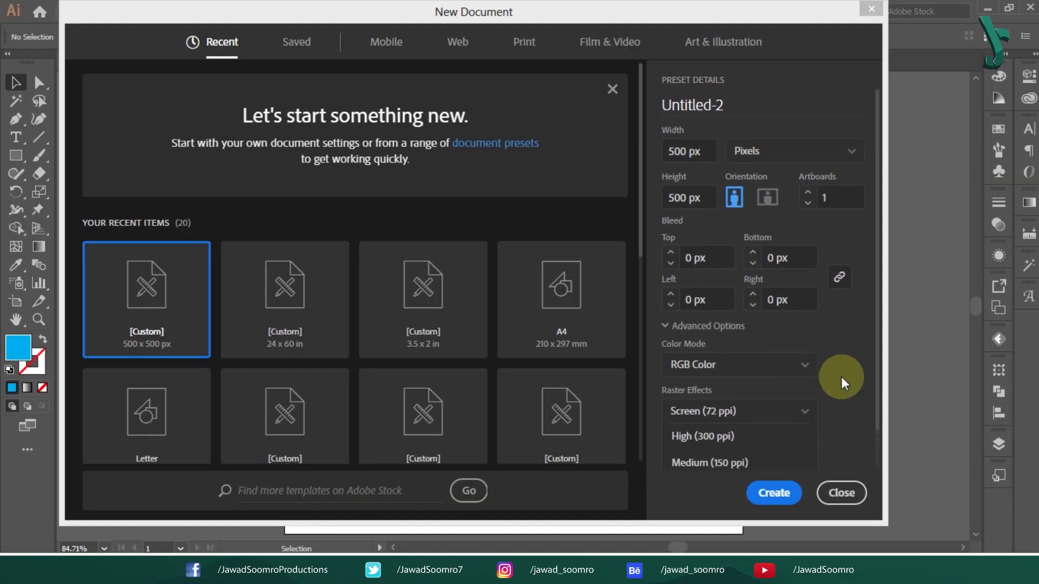
{"action": "left_click", "coordinate": [868, 355]}
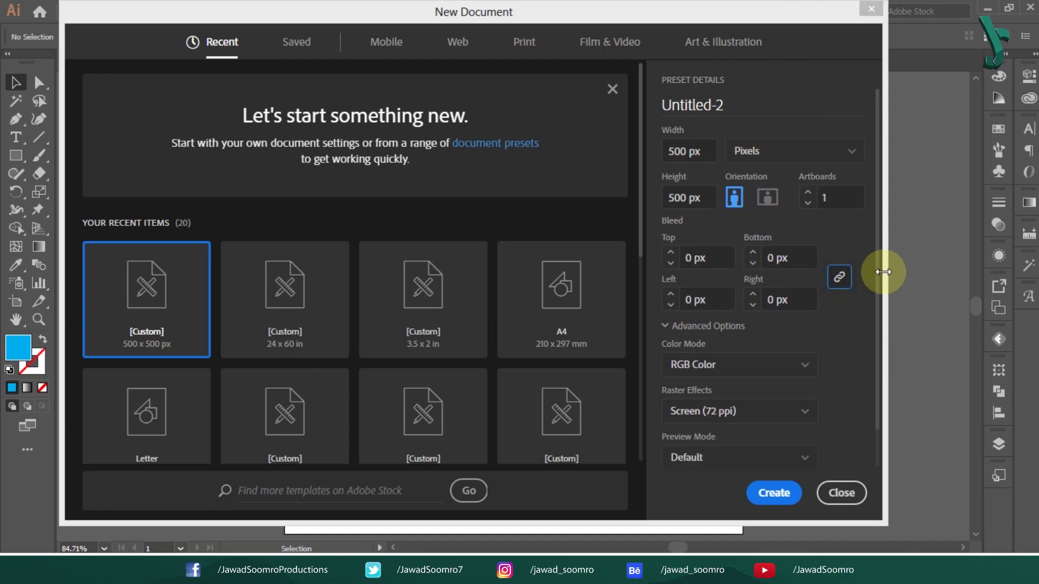
{"action": "scroll", "coordinate": [877, 348], "scroll_direction": "down", "scroll_amount": 1}
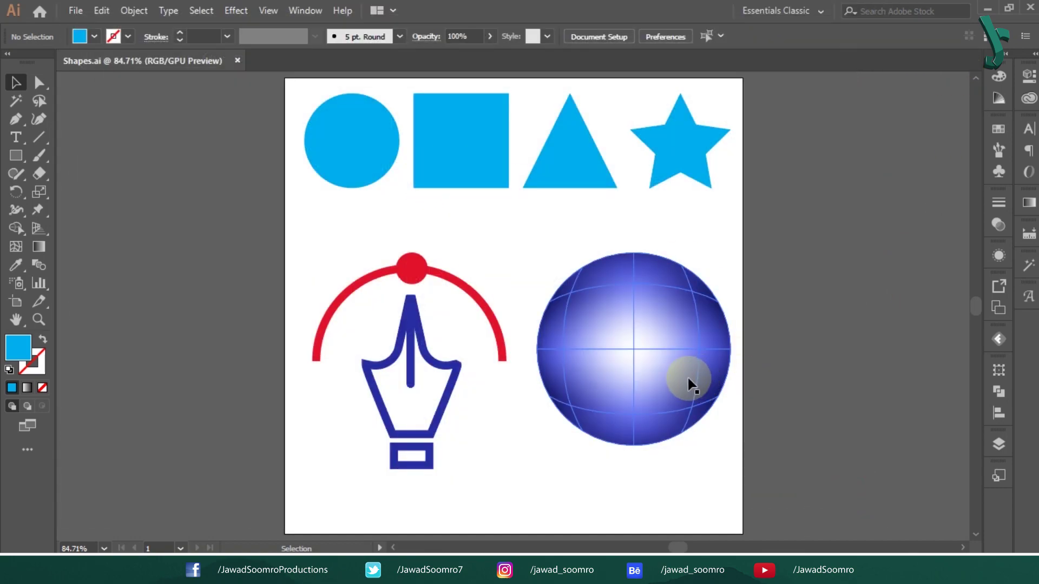
Step: Enlarge the gradient mesh sphere to about 1900 px, zoom in to inspect it, then undo
{"action": "left_click", "coordinate": [688, 381]}
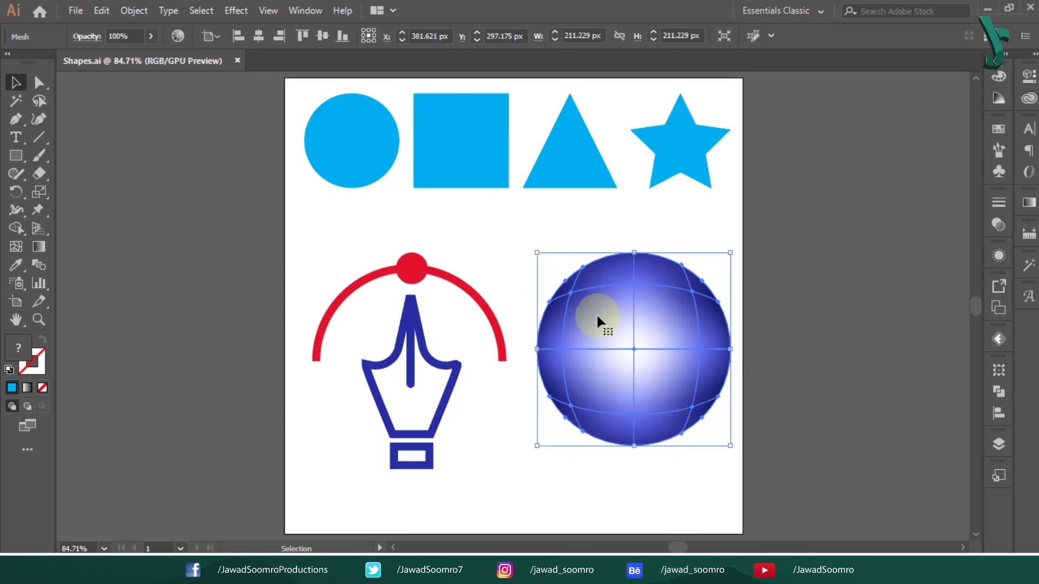
{"action": "key", "text": "ctrl+minus"}
{"action": "key", "text": "ctrl+minus"}
{"action": "left_click_drag", "start_coordinate": [457, 246], "coordinate": [20, 33]}
{"action": "left_click_drag", "start_coordinate": [749, 413], "coordinate": [354, 109]}
{"action": "left_click_drag", "start_coordinate": [709, 408], "coordinate": [674, 82]}
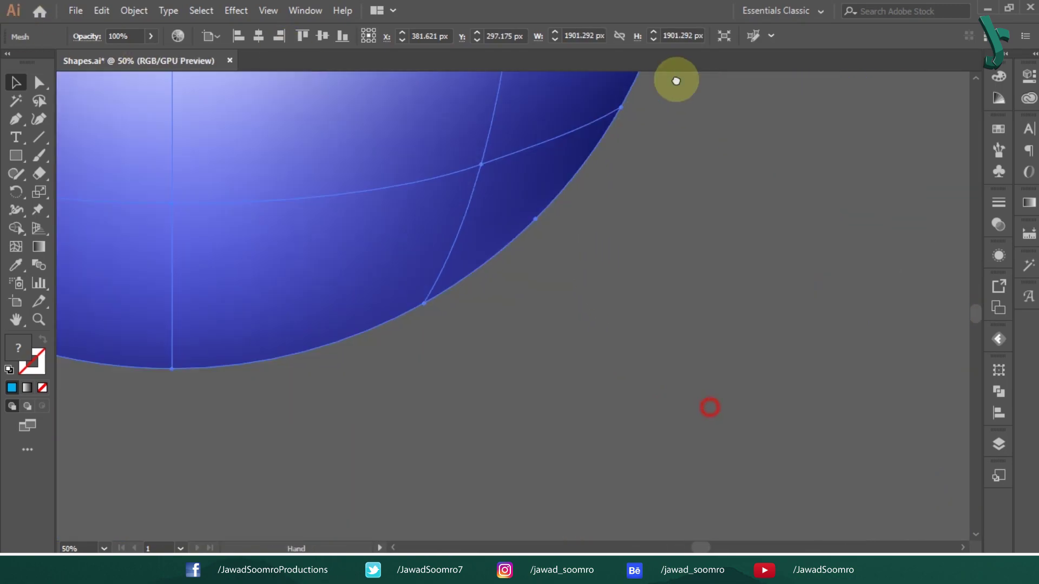
{"action": "left_click_drag", "start_coordinate": [676, 347], "coordinate": [828, 469]}
{"action": "key", "text": "ctrl+plus"}
{"action": "key", "text": "ctrl+plus"}
{"action": "key", "text": "ctrl+plus"}
{"action": "key", "text": "ctrl+plus"}
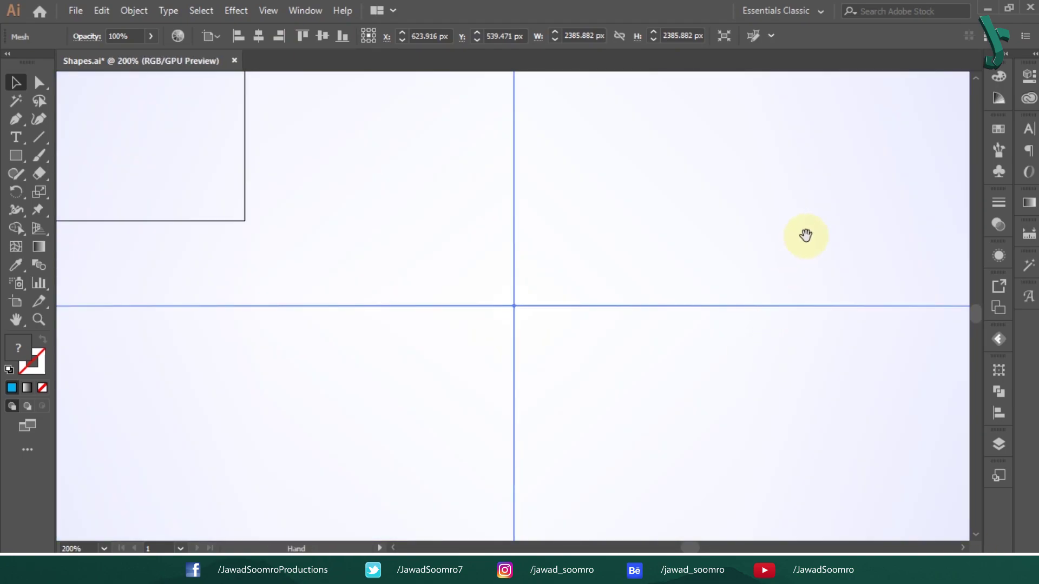
{"action": "left_click_drag", "start_coordinate": [804, 237], "coordinate": [433, 303]}
{"action": "left_click", "coordinate": [862, 295]}
{"action": "scroll", "coordinate": [861, 294], "scroll_direction": "down", "scroll_amount": 4}
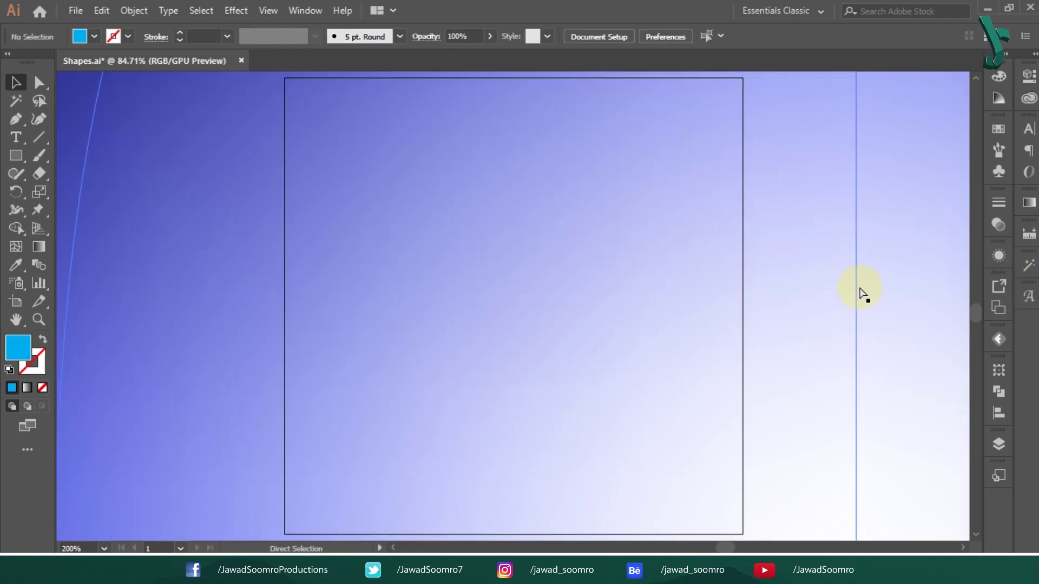
{"action": "key", "text": "ctrl+z"}
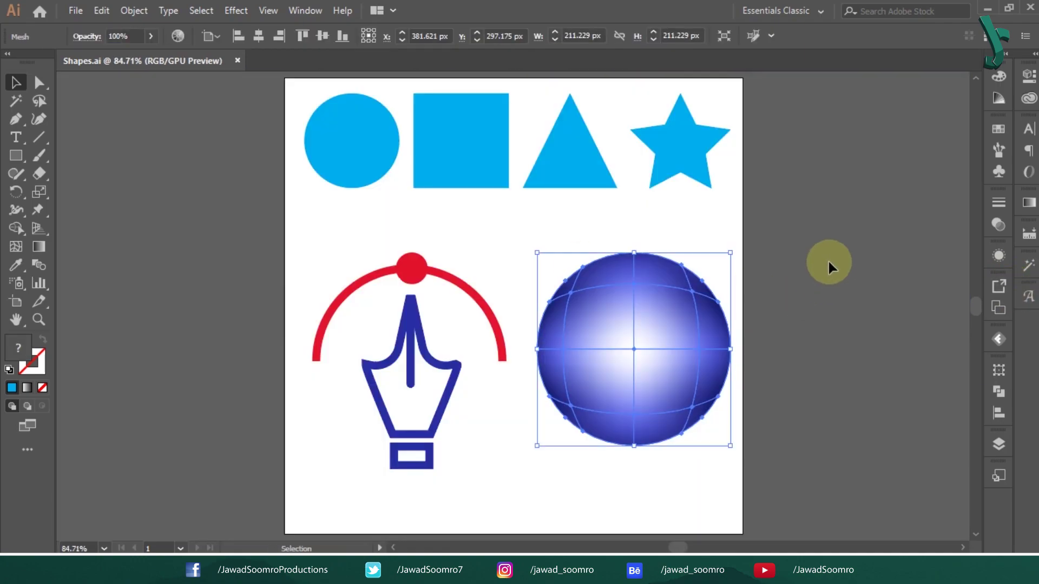
{"action": "left_click", "coordinate": [828, 267]}
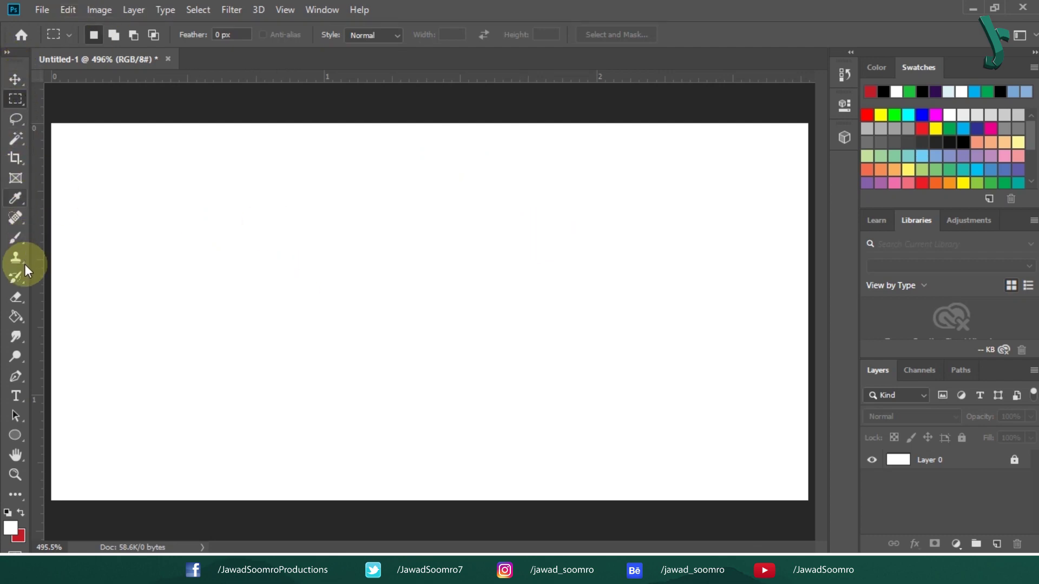
Step: Draw a perfect circle with the Ellipse tool, sized to fill the canvas height
{"action": "left_click", "coordinate": [20, 441]}
{"action": "key", "text": "u"}
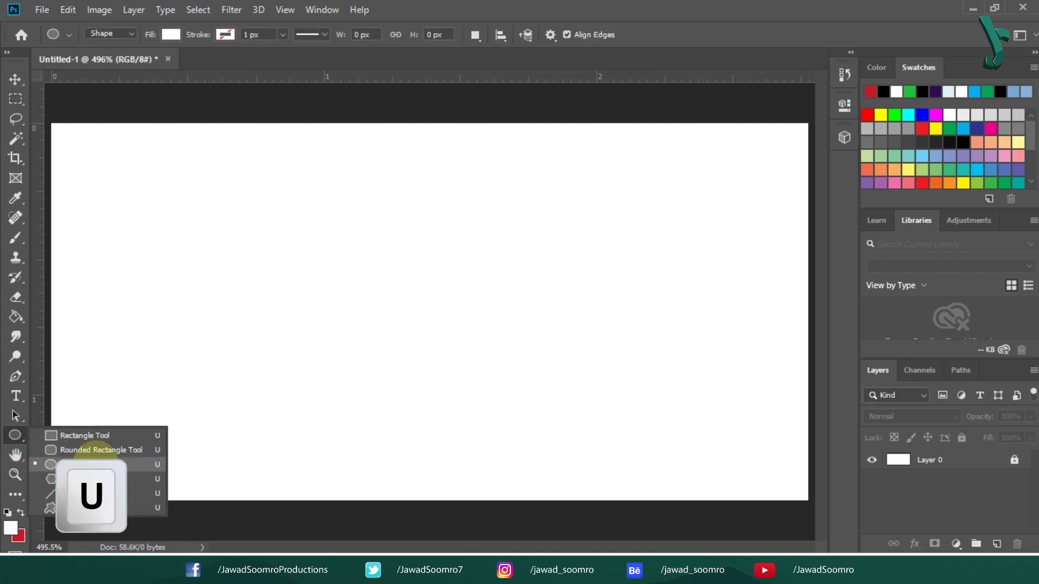
{"action": "left_click", "coordinate": [96, 463]}
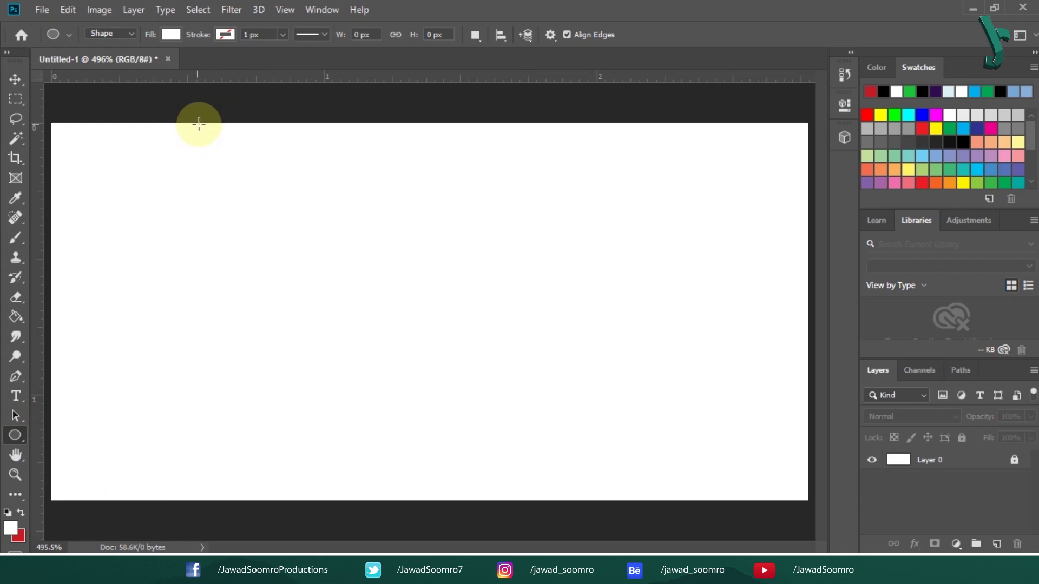
{"action": "left_click_drag", "start_coordinate": [200, 126], "coordinate": [558, 527]}
{"action": "key", "text": "shift"}
{"action": "left_click_drag", "start_coordinate": [543, 470], "coordinate": [566, 493]}
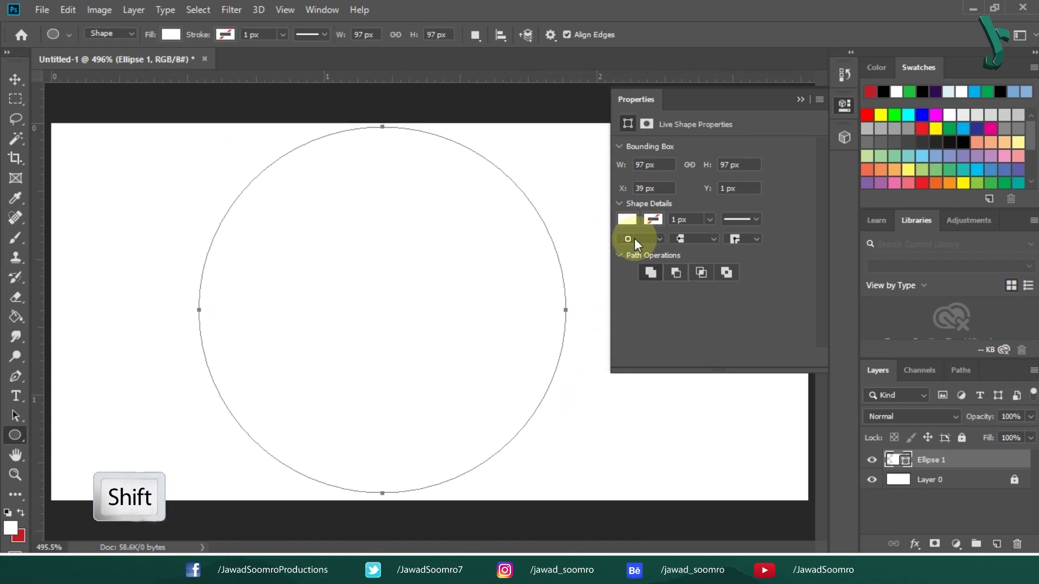
Step: Set the circle's fill to solid red in the Properties panel
{"action": "left_click", "coordinate": [629, 220]}
{"action": "left_click", "coordinate": [628, 299]}
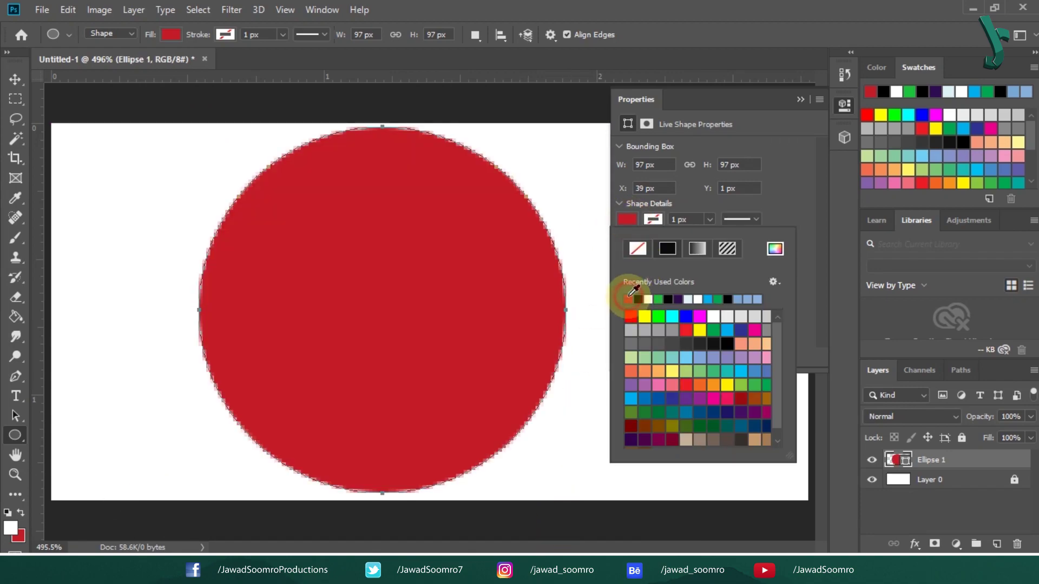
{"action": "left_click", "coordinate": [799, 99]}
{"action": "key", "text": "ctrl+Delete"}
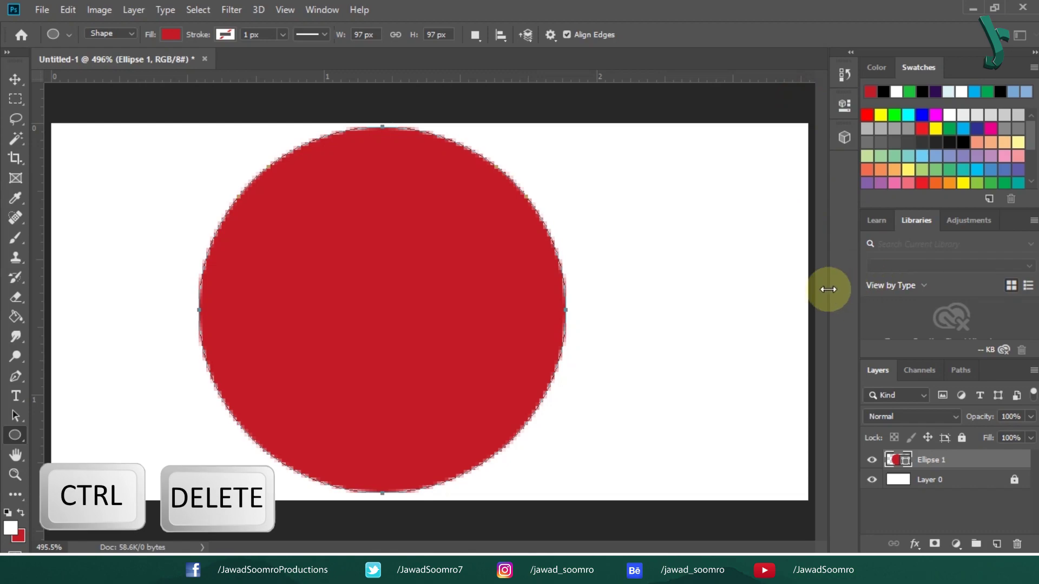
{"action": "left_click", "coordinate": [16, 99]}
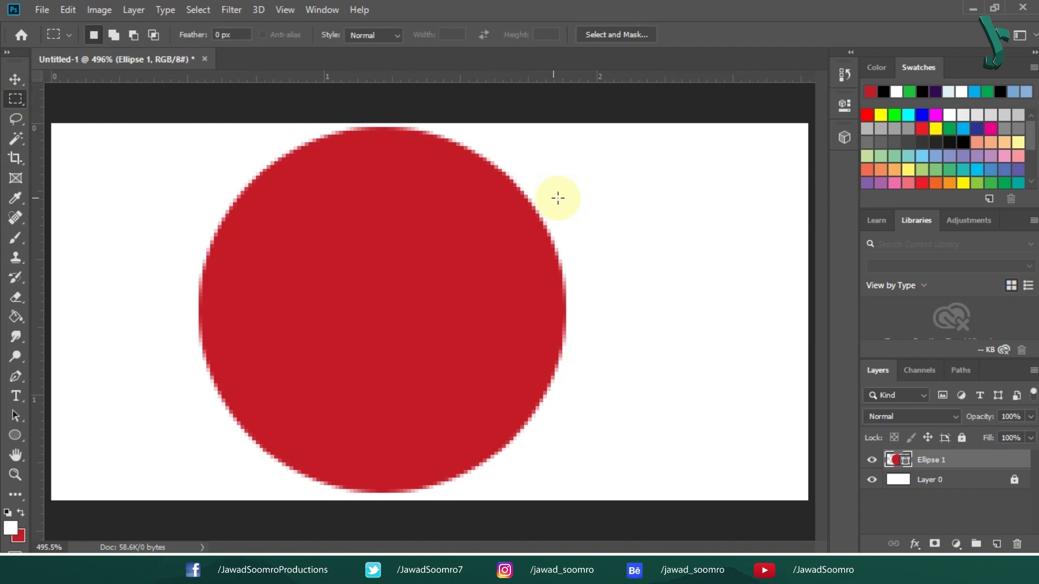
Step: Load the Ellipse 1 circle as a selection and contract it by 10 pixels
{"action": "left_click", "coordinate": [894, 461], "text": "ctrl"}
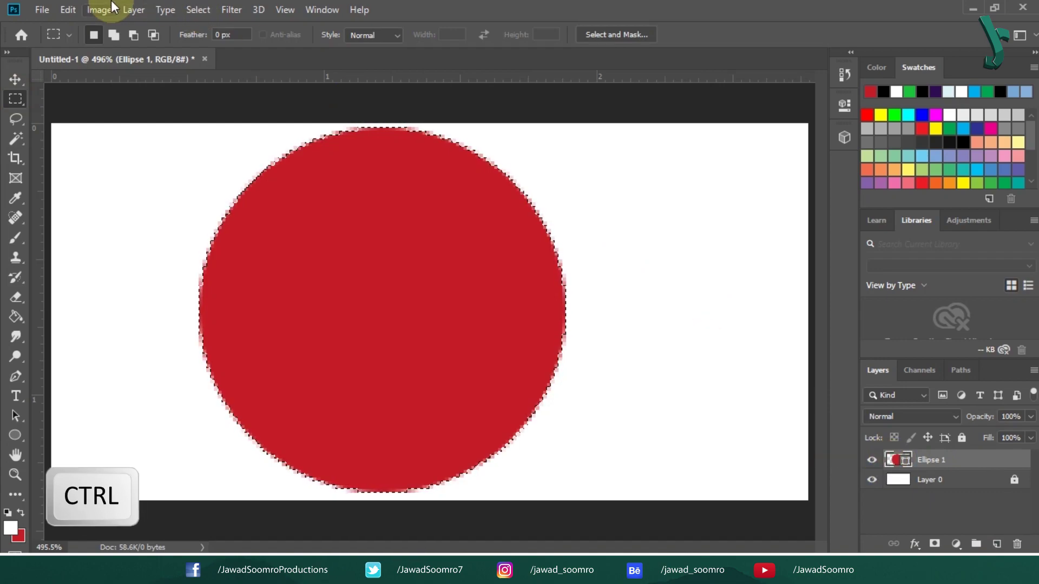
{"action": "left_click", "coordinate": [197, 10]}
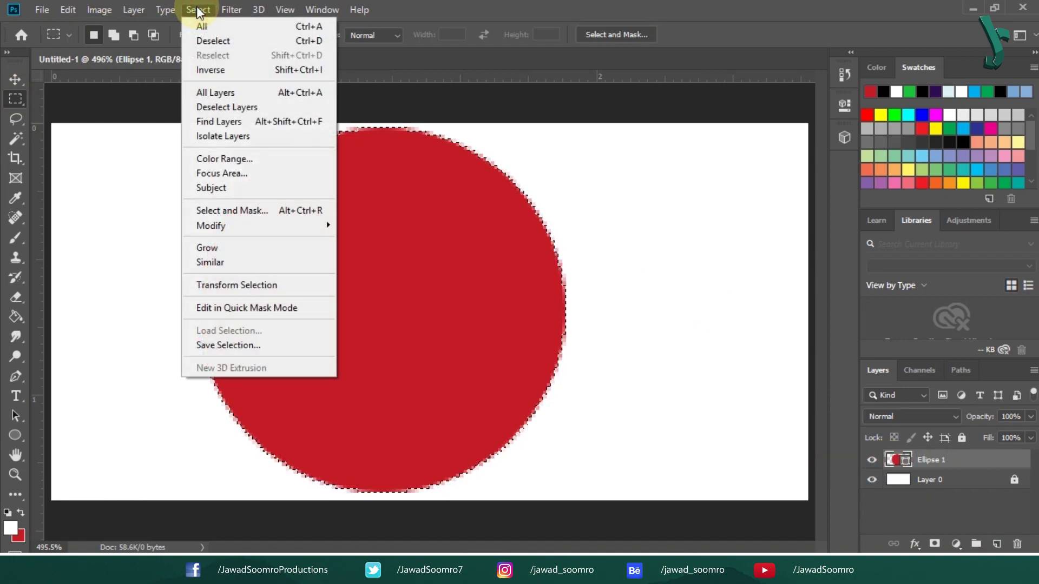
{"action": "mouse_move", "coordinate": [261, 222]}
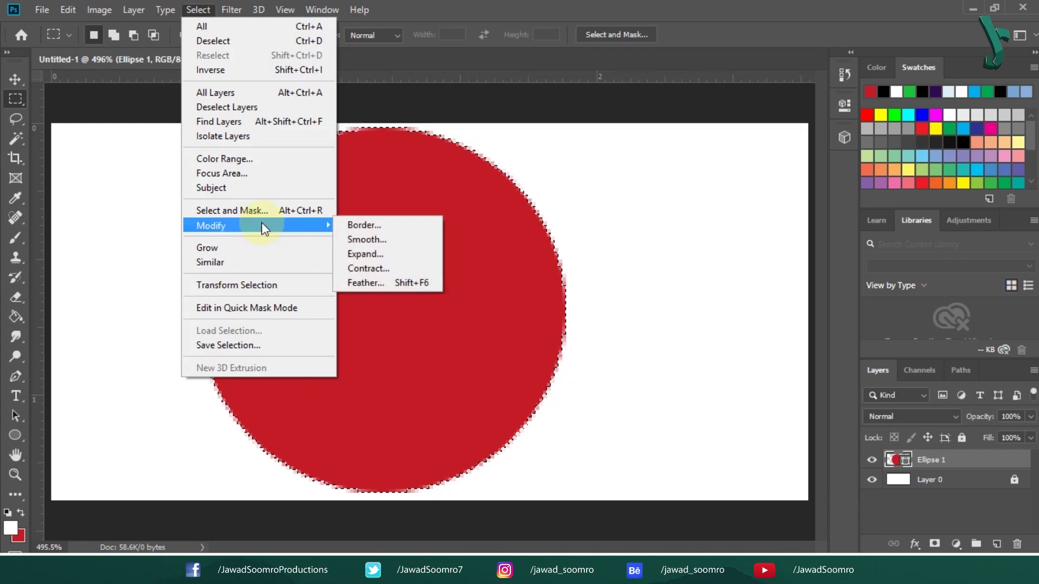
{"action": "left_click", "coordinate": [401, 268]}
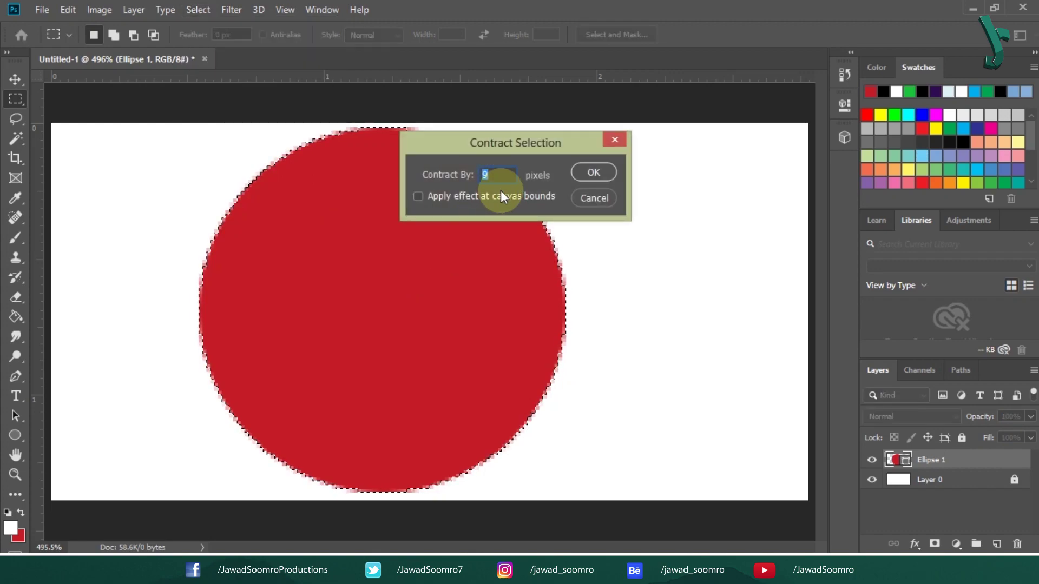
{"action": "left_click", "coordinate": [503, 173]}
{"action": "key", "text": "BackSpace"}
{"action": "type", "text": "10"}
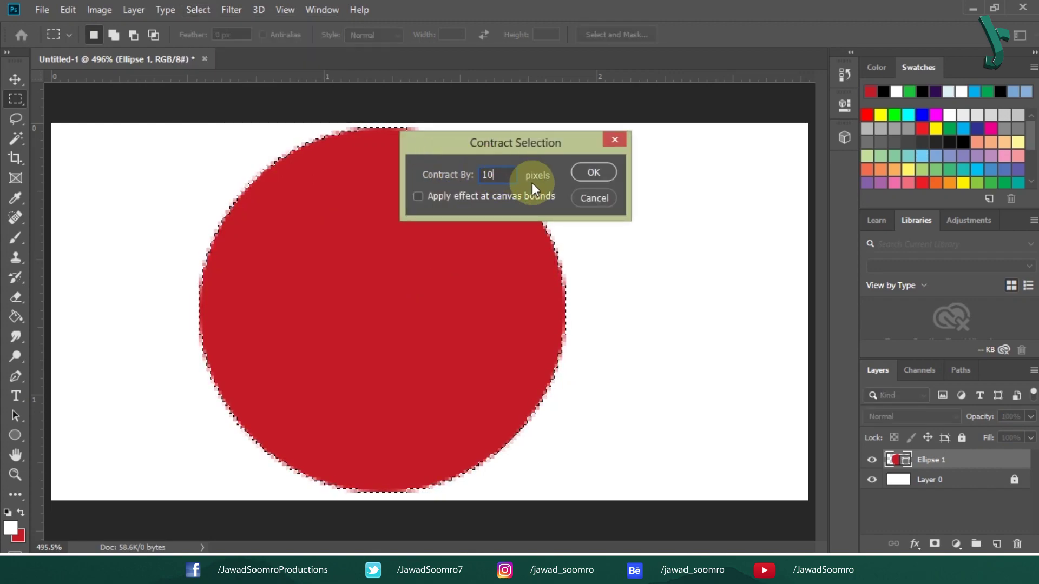
{"action": "left_click", "coordinate": [601, 176]}
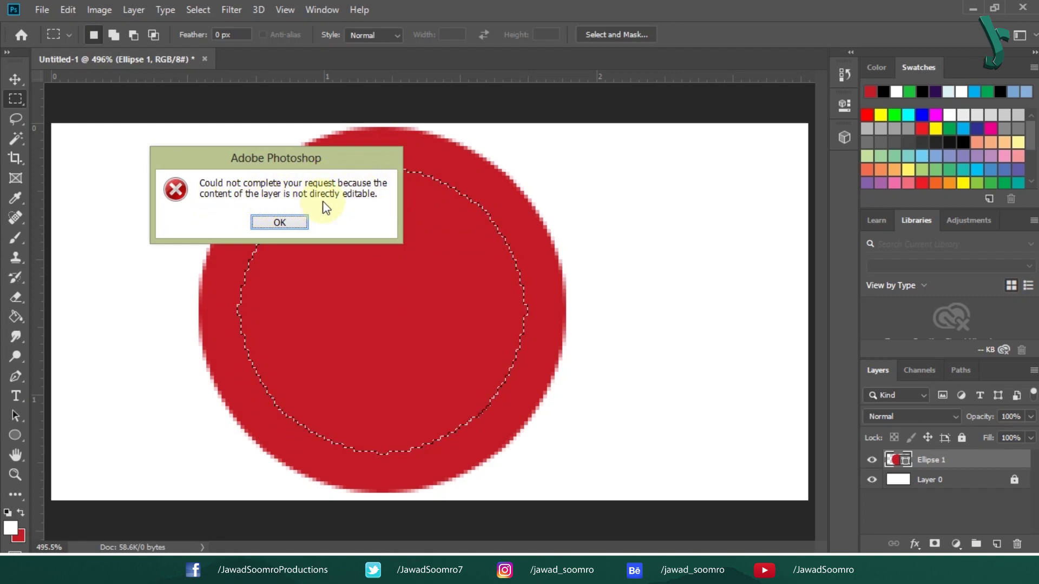
Step: Rasterize the Ellipse 1 layer and delete the contracted selection to leave a red ring
{"action": "left_click", "coordinate": [281, 223]}
{"action": "right_click", "coordinate": [964, 461]}
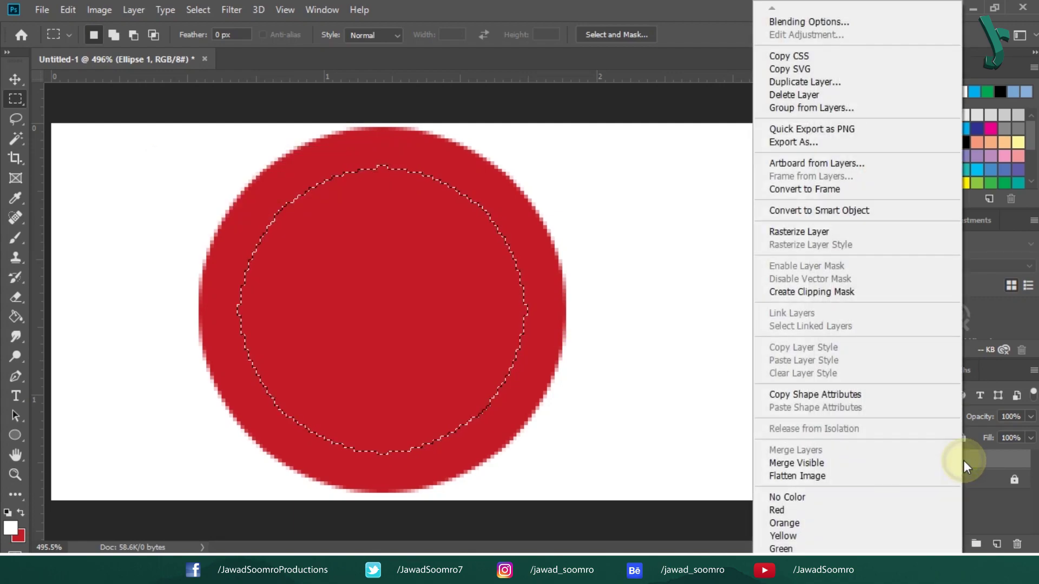
{"action": "left_click", "coordinate": [828, 231]}
{"action": "key", "text": "Delete"}
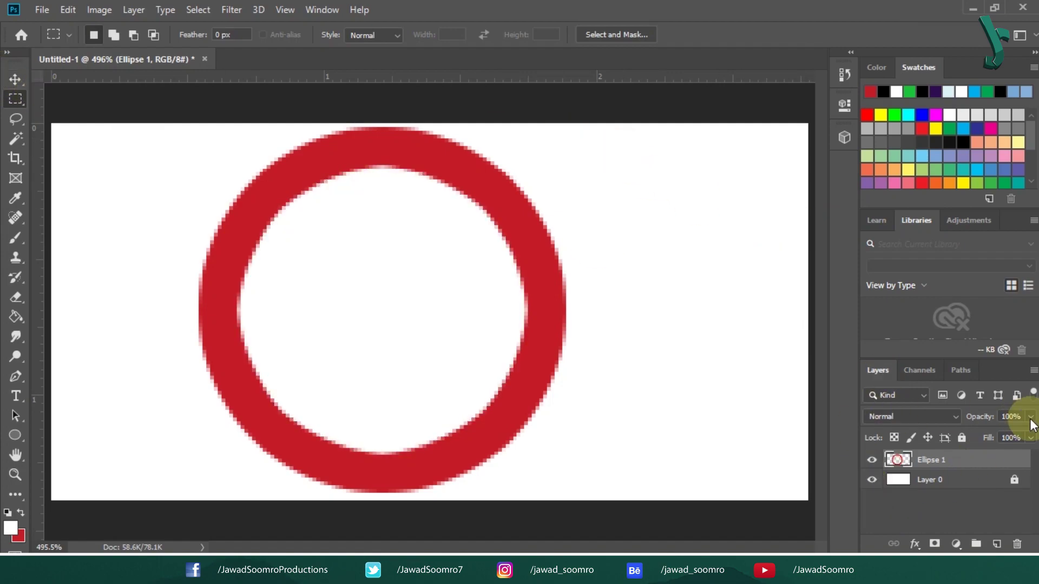
Step: Duplicate the ring with Ctrl+J and move the two rings so they overlap side by side
{"action": "key", "text": "ctrl+j"}
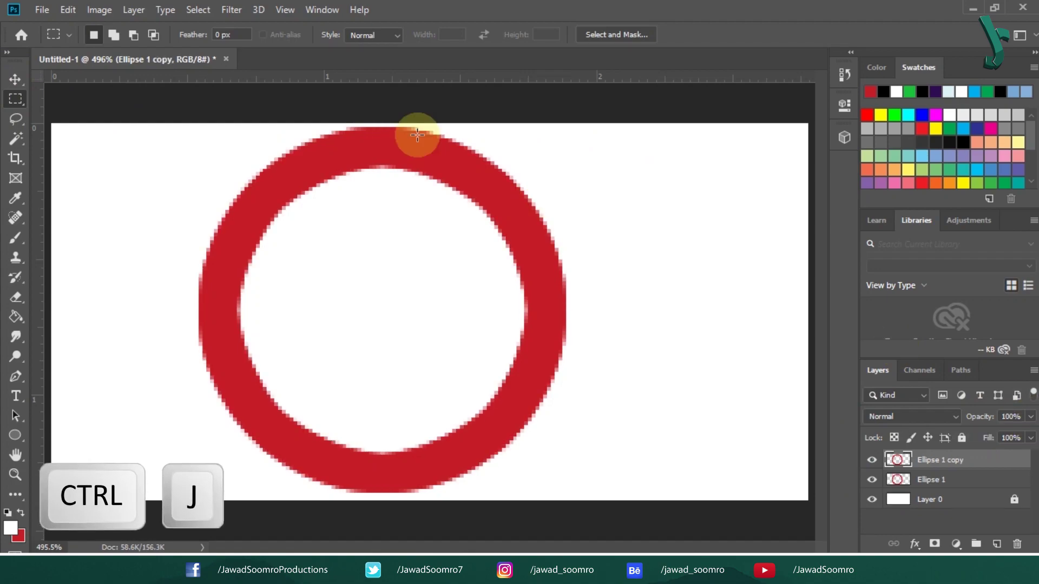
{"action": "left_click", "coordinate": [15, 79]}
{"action": "left_click_drag", "start_coordinate": [545, 283], "coordinate": [426, 310]}
{"action": "left_click", "coordinate": [968, 479]}
{"action": "left_click_drag", "start_coordinate": [524, 322], "coordinate": [651, 332]}
{"action": "left_click", "coordinate": [956, 464], "text": "shift"}
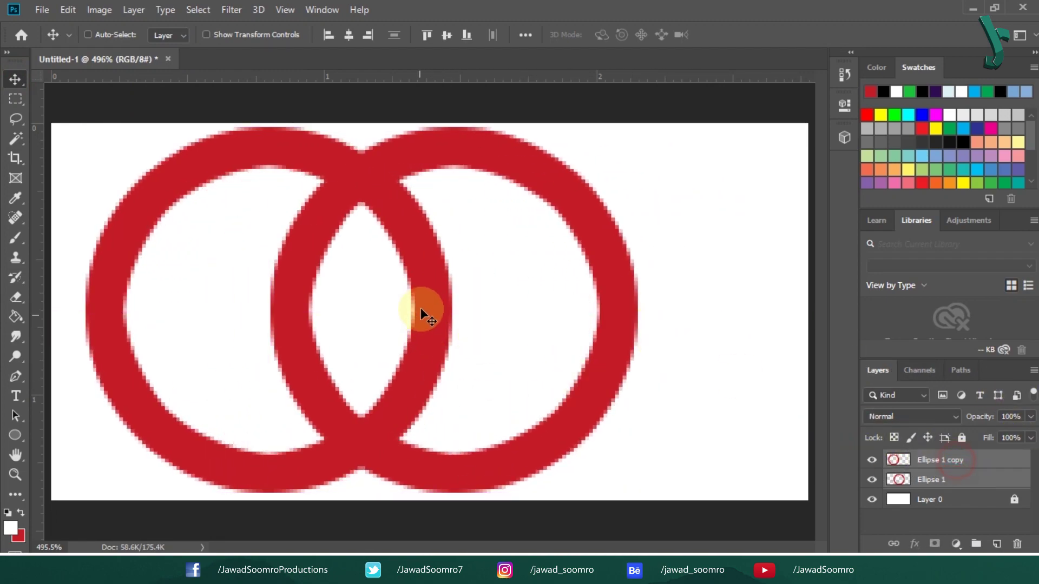
{"action": "left_click_drag", "start_coordinate": [420, 307], "coordinate": [485, 304]}
Step: Expand the copy ring's selection by 10 pixels and delete it from Ellipse 1 to interlock
{"action": "left_click", "coordinate": [902, 466], "text": "ctrl"}
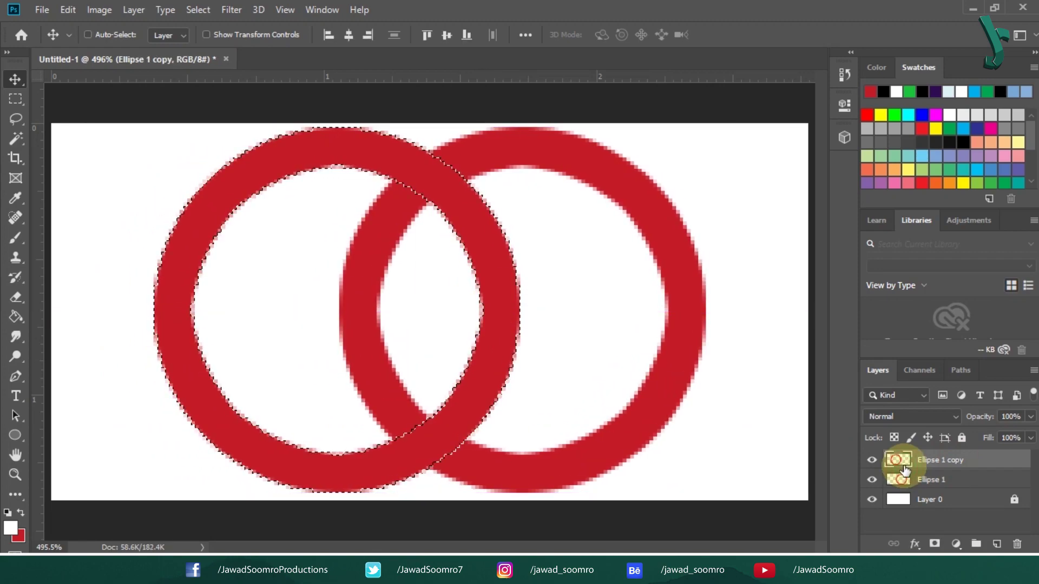
{"action": "left_click", "coordinate": [204, 9]}
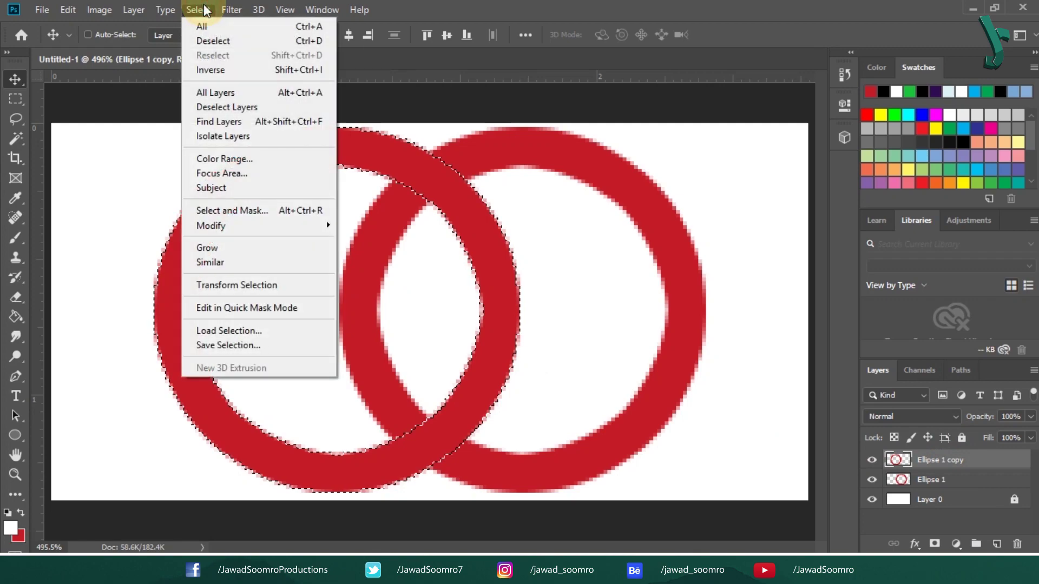
{"action": "mouse_move", "coordinate": [260, 227]}
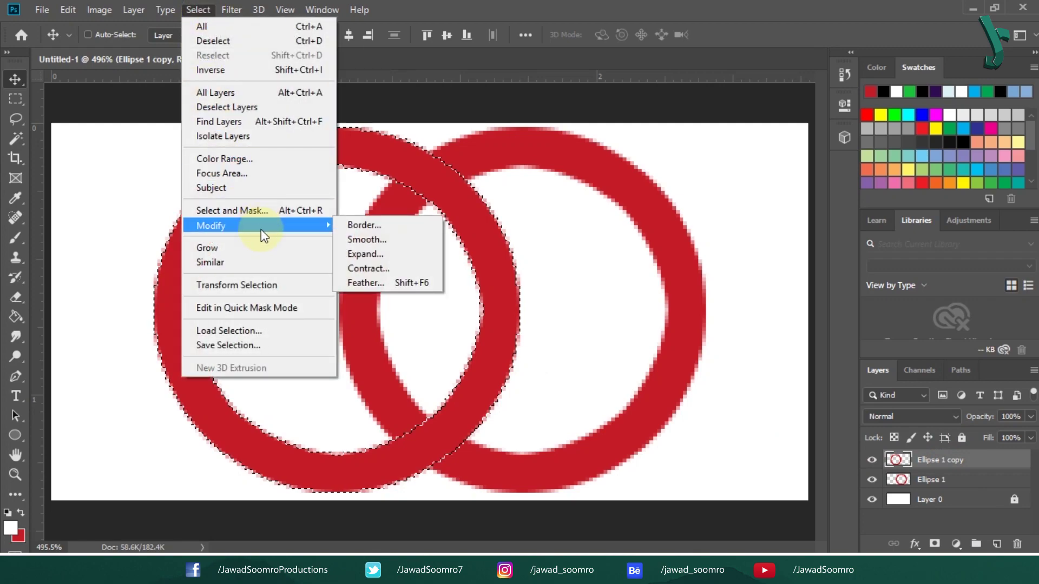
{"action": "left_click", "coordinate": [397, 260]}
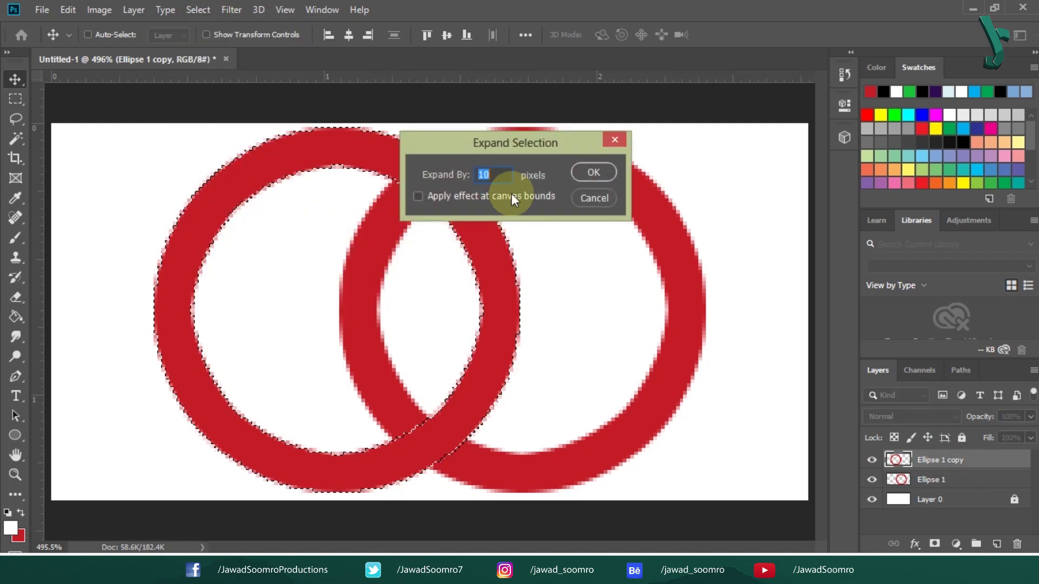
{"action": "left_click", "coordinate": [591, 172]}
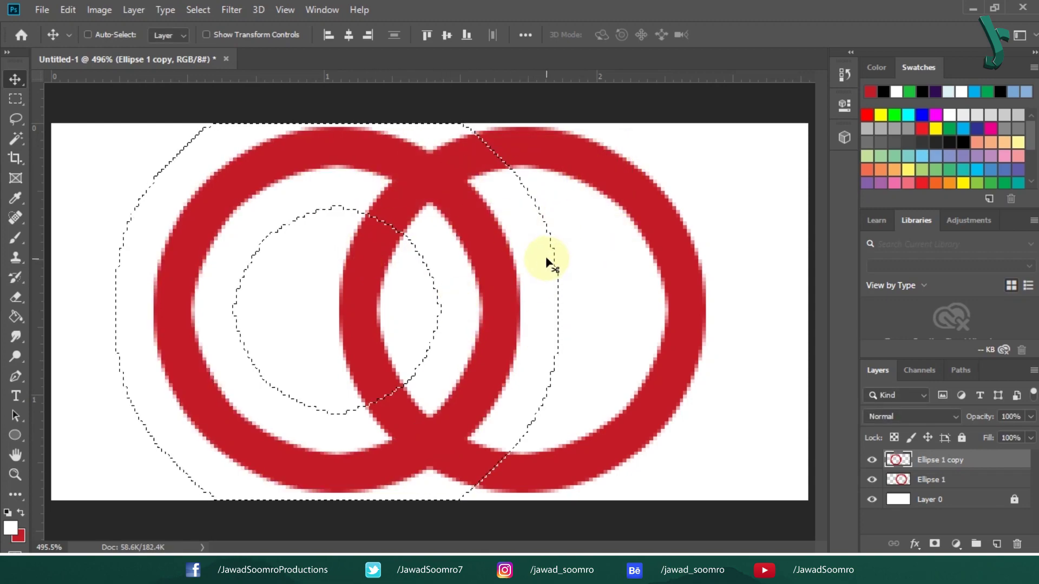
{"action": "left_click", "coordinate": [959, 481]}
{"action": "key", "text": "Delete"}
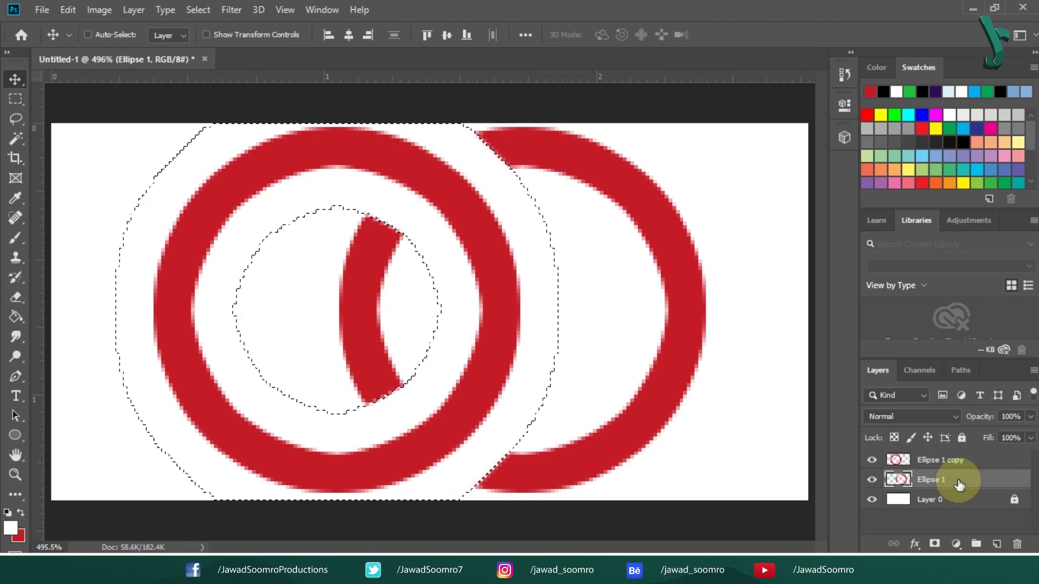
Step: Deselect, merge both ring layers with Ctrl+E, and nudge the merged rings into place
{"action": "key", "text": "m"}
{"action": "left_click", "coordinate": [712, 190]}
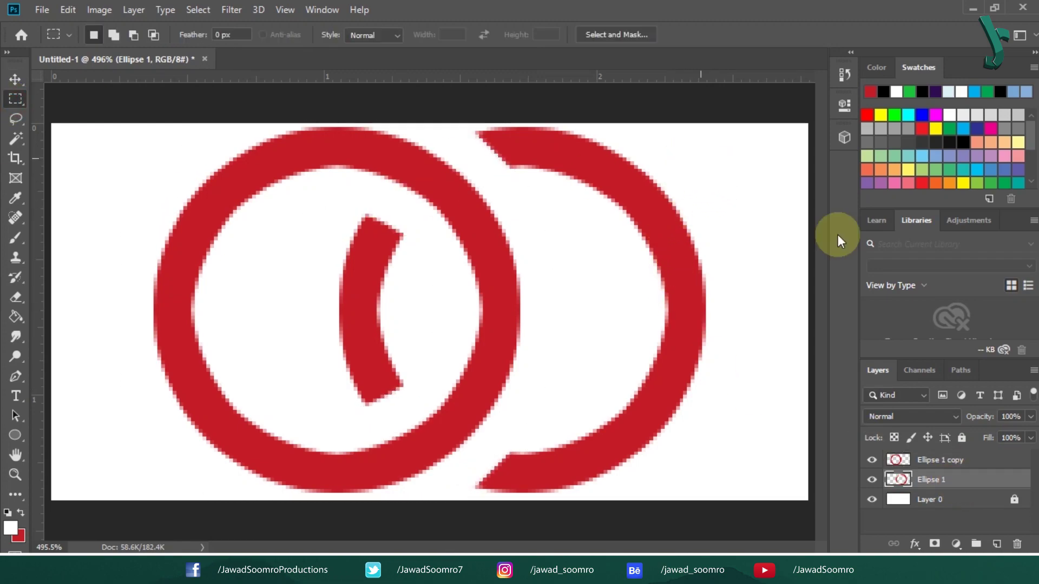
{"action": "left_click", "coordinate": [984, 464], "text": "shift"}
{"action": "key", "text": "ctrl+e"}
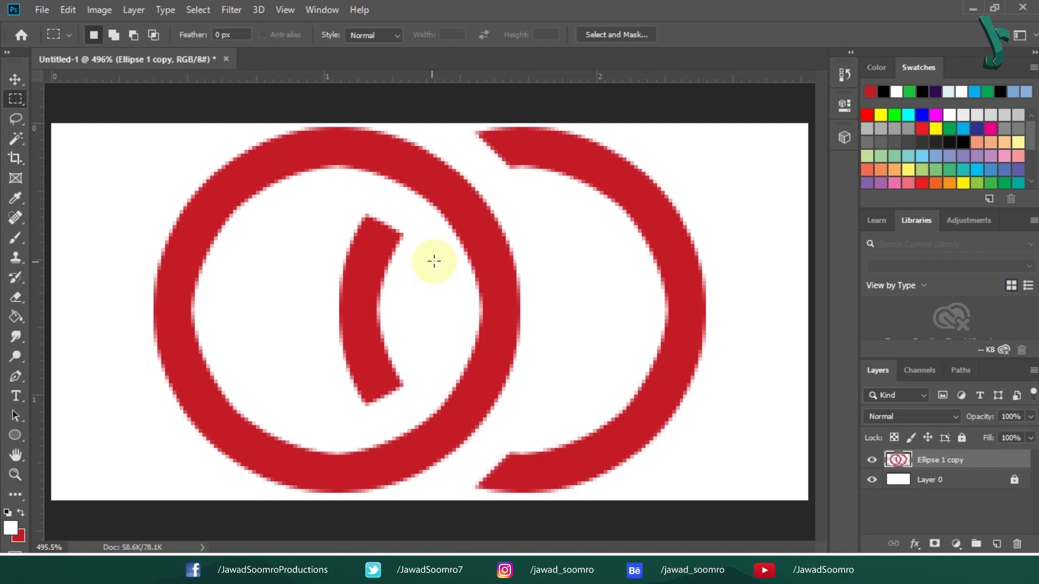
{"action": "key", "text": "v"}
{"action": "mouse_move", "coordinate": [677, 285]}
{"action": "left_mouse_down"}
{"action": "mouse_move", "coordinate": [647, 284]}
{"action": "mouse_move", "coordinate": [677, 284]}
{"action": "left_mouse_up"}
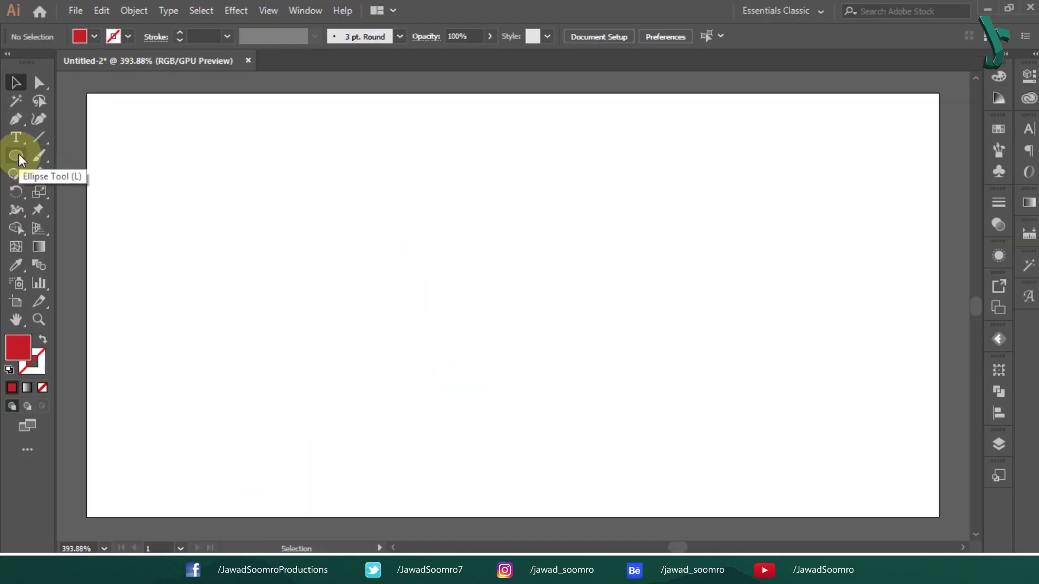
Step: Draw a red circle with the Ellipse tool and centre it horizontally on the artboard
{"action": "left_click", "coordinate": [16, 156]}
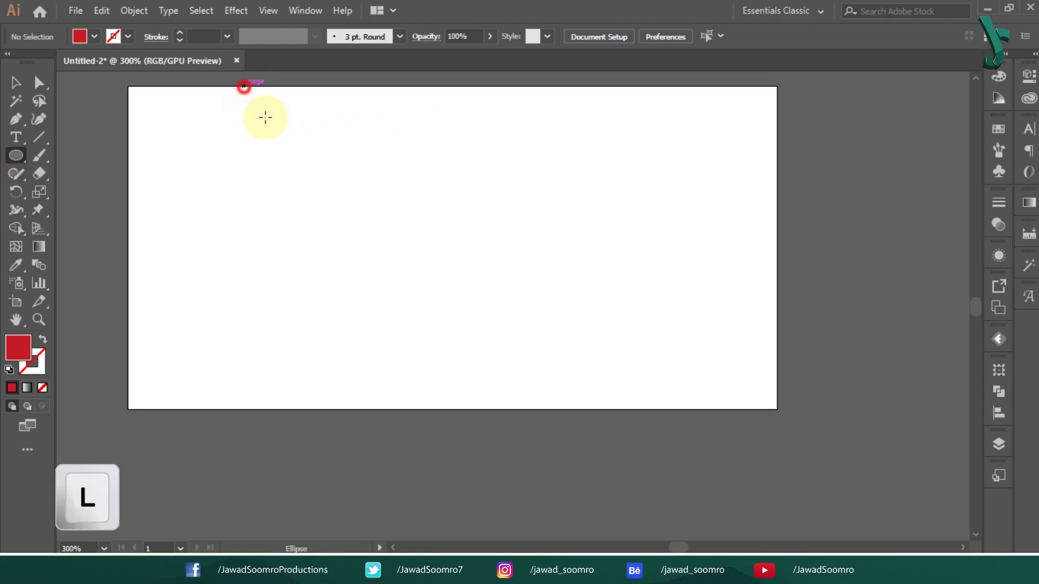
{"action": "left_click_drag", "start_coordinate": [243, 86], "coordinate": [447, 402]}
{"action": "left_click_drag", "start_coordinate": [644, 216], "coordinate": [633, 259]}
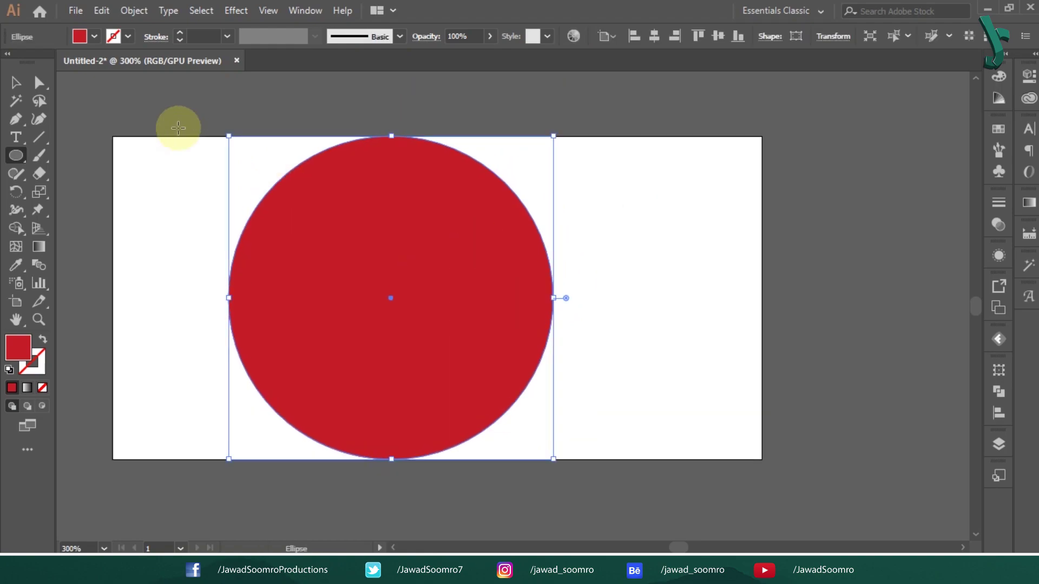
{"action": "left_click", "coordinate": [16, 82]}
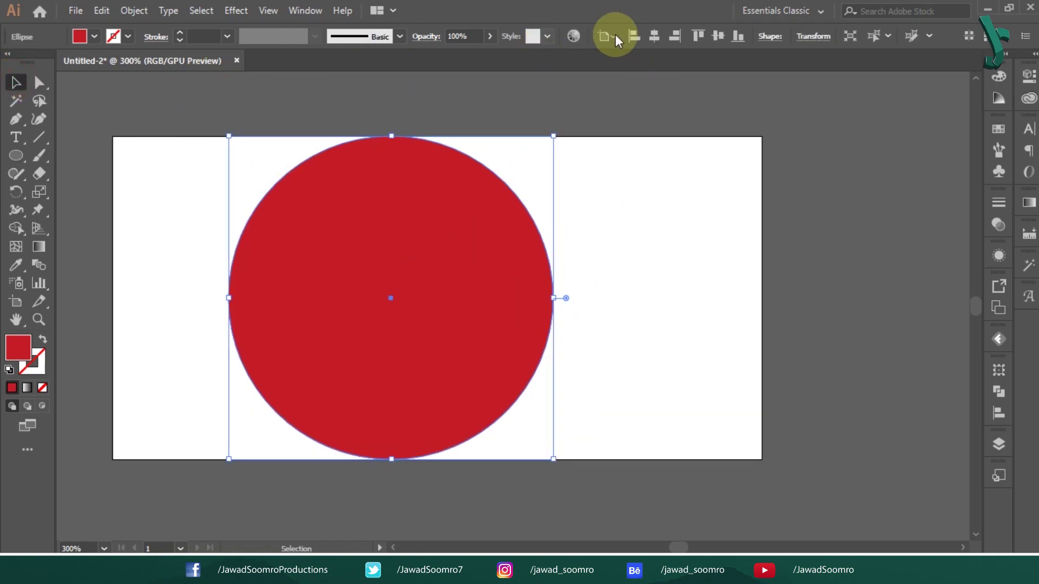
{"action": "left_click", "coordinate": [657, 36]}
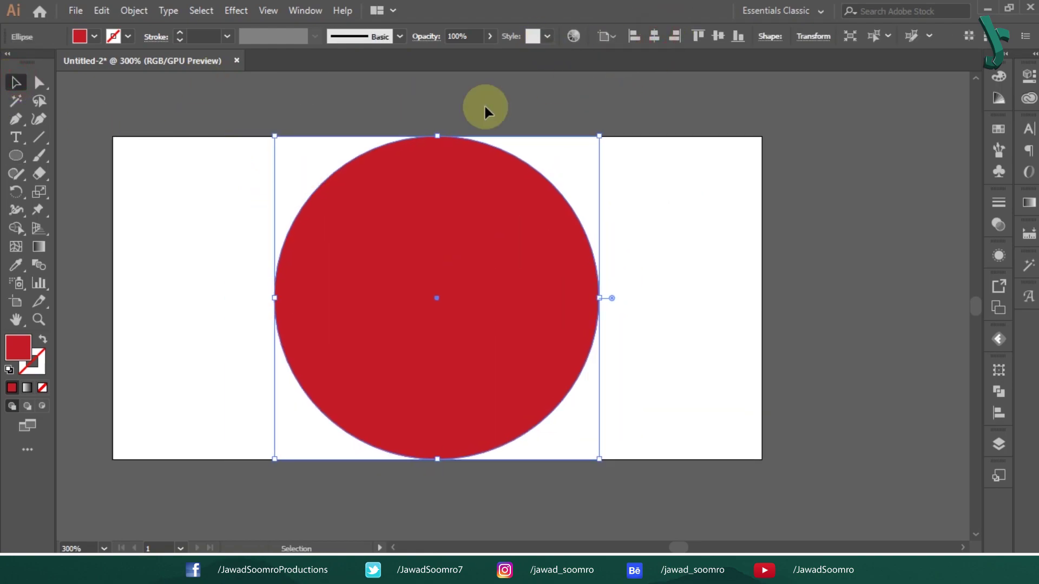
Step: Create a -10 px Offset Path copy inside the circle
{"action": "left_click", "coordinate": [134, 11]}
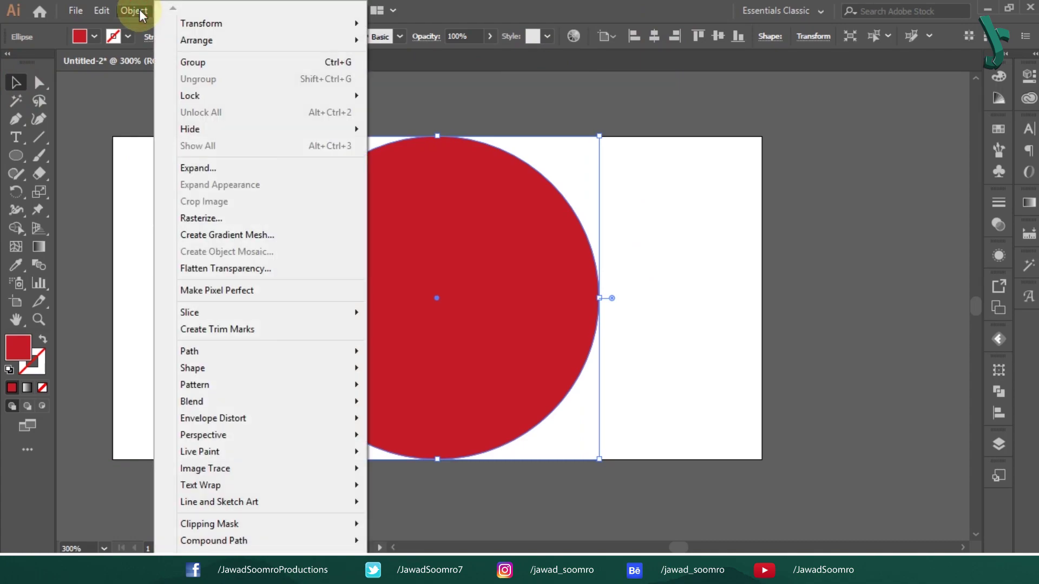
{"action": "mouse_move", "coordinate": [263, 355]}
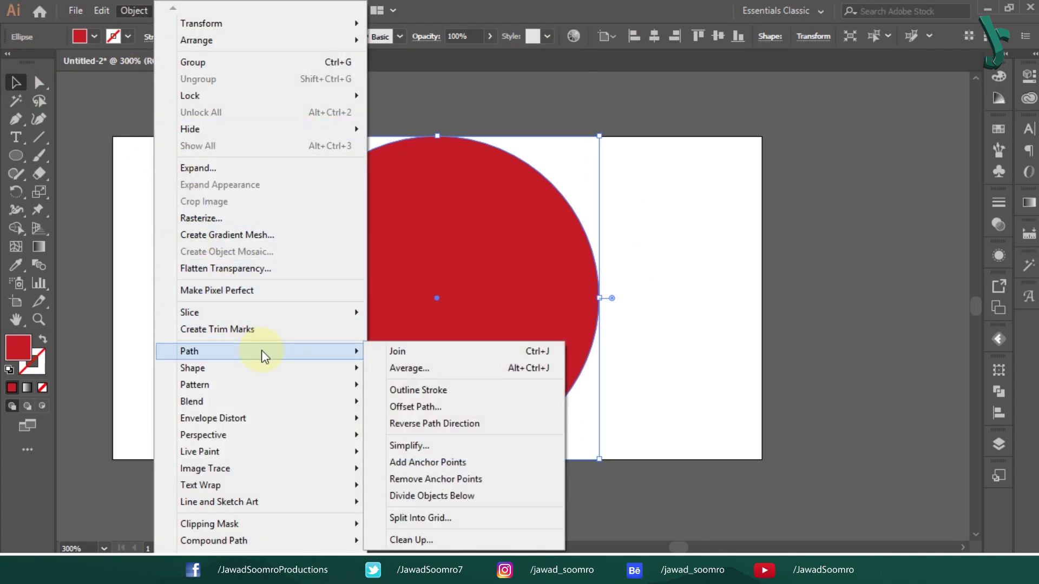
{"action": "left_click", "coordinate": [470, 407]}
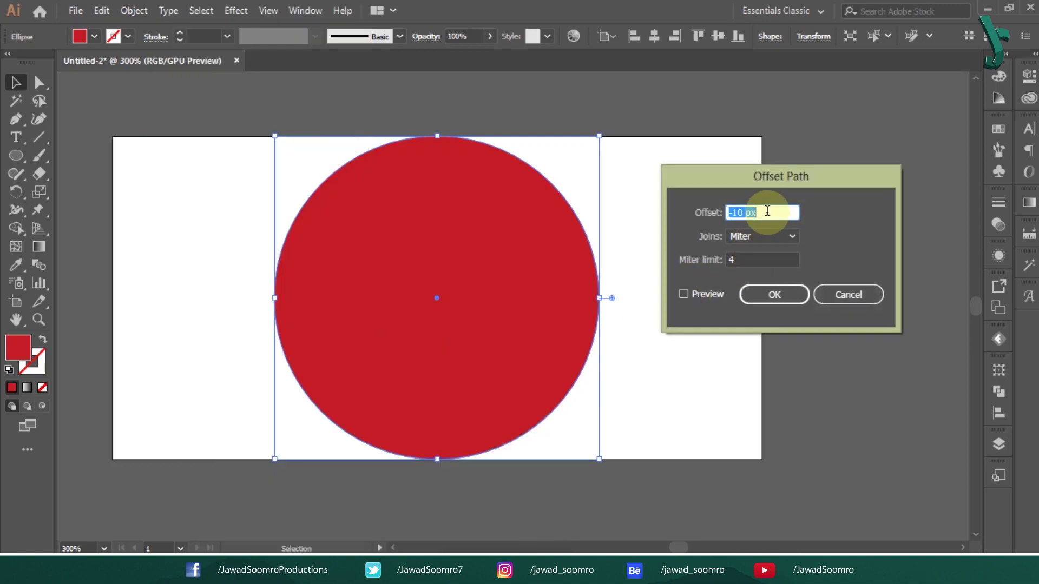
{"action": "left_click", "coordinate": [683, 294]}
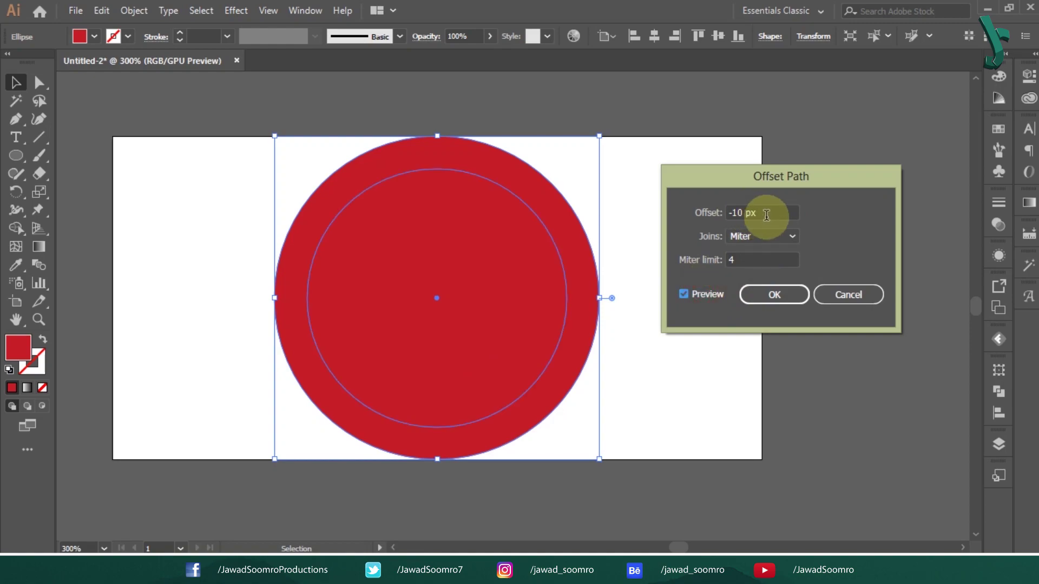
{"action": "left_click_drag", "start_coordinate": [767, 216], "coordinate": [713, 215]}
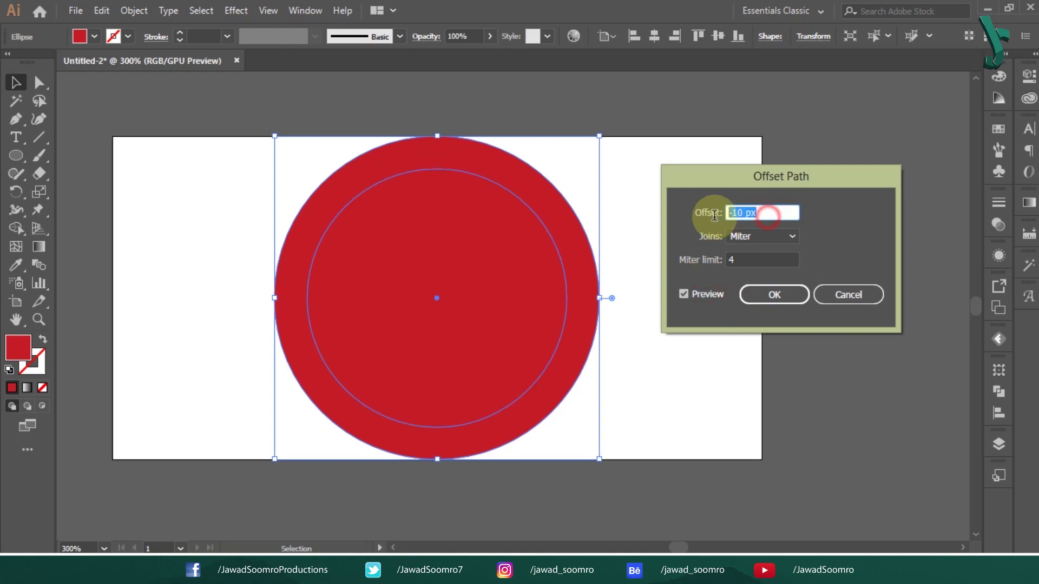
{"action": "left_click", "coordinate": [789, 295]}
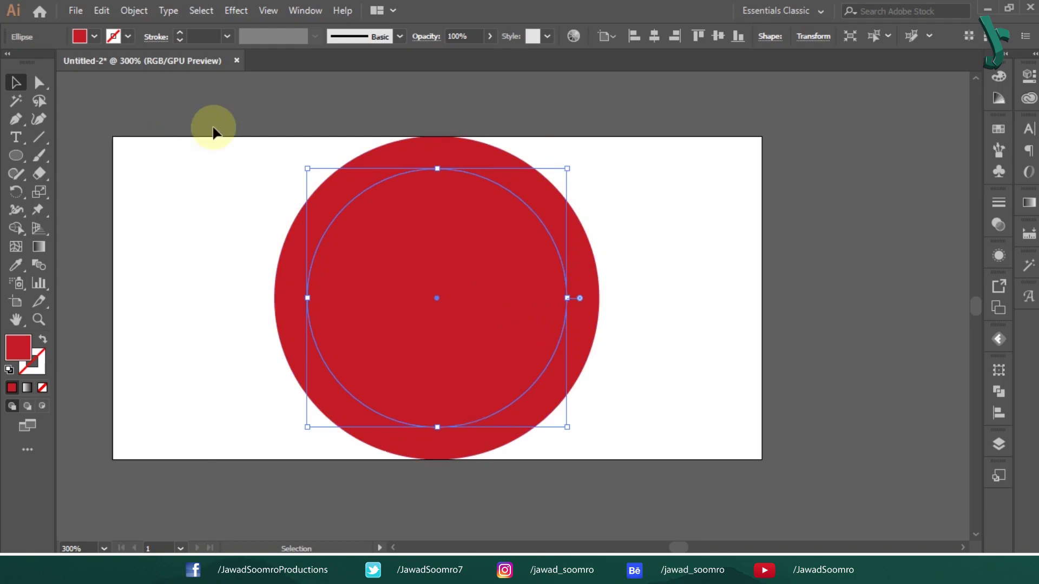
Step: Subtract the inner circle from the outer one with Pathfinder Minus Front
{"action": "left_click", "coordinate": [404, 322]}
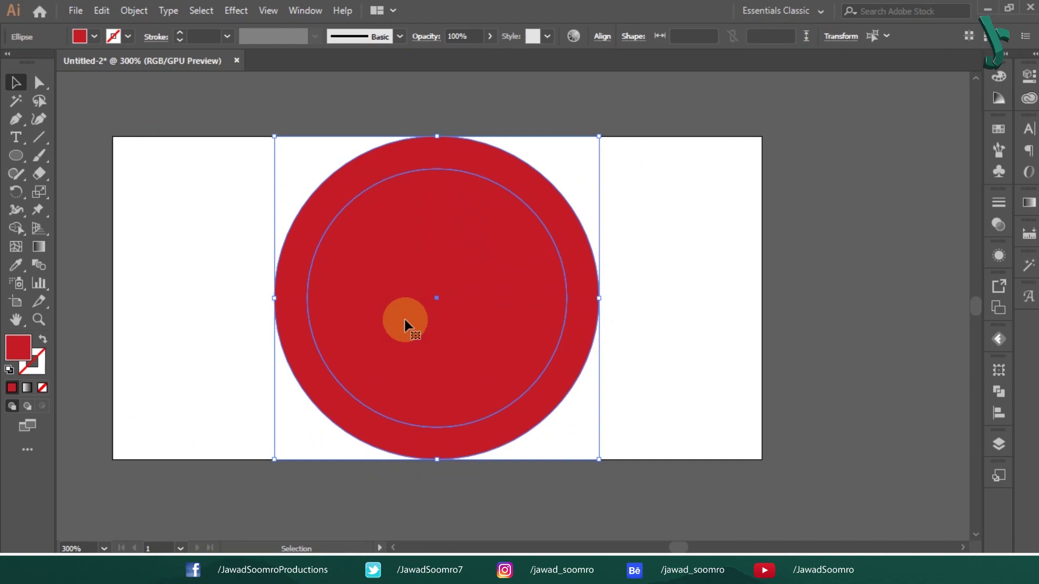
{"action": "left_click", "coordinate": [301, 11]}
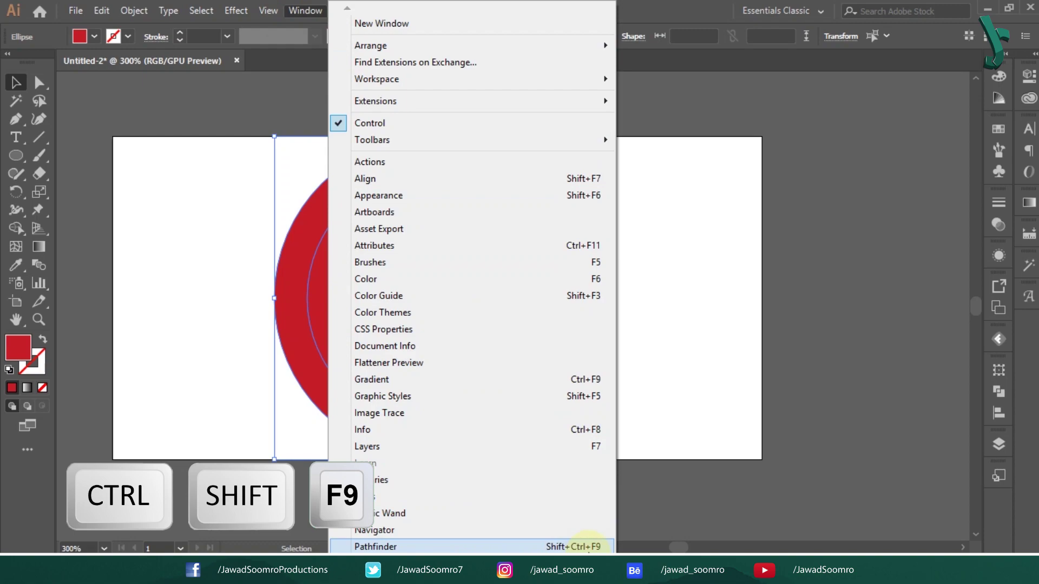
{"action": "left_click", "coordinate": [587, 546]}
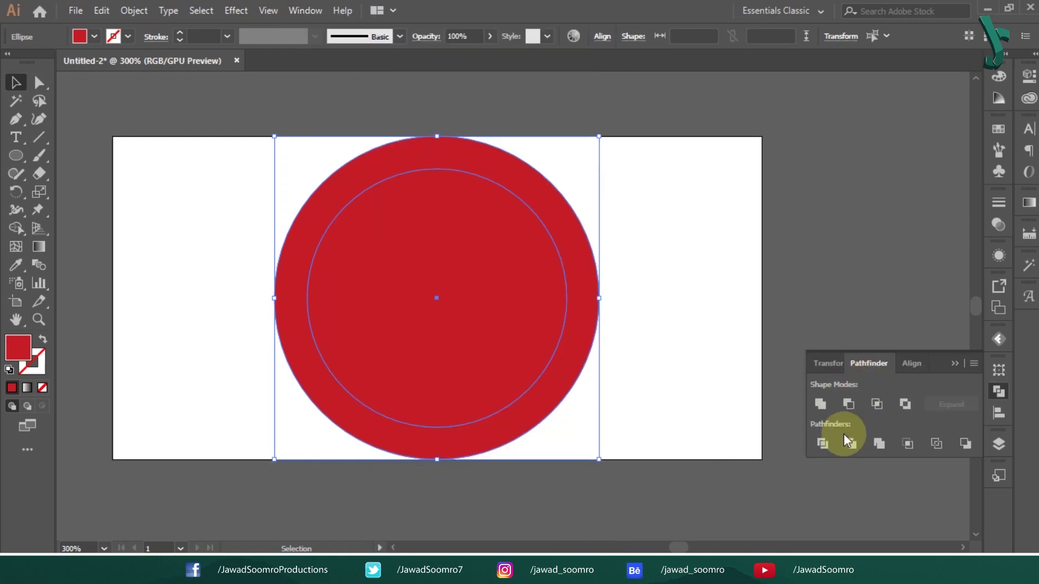
{"action": "left_click", "coordinate": [847, 406]}
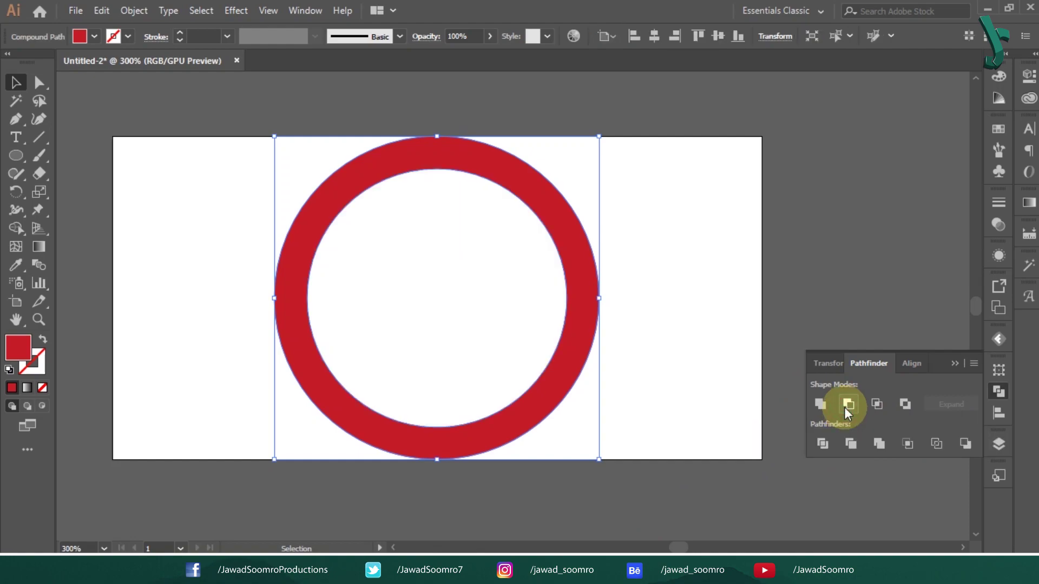
Step: Copy the ring to the right and add a 10 px offset path around the left ring
{"action": "left_click", "coordinate": [667, 153]}
{"action": "left_click_drag", "start_coordinate": [568, 232], "coordinate": [514, 289]}
{"action": "left_click", "coordinate": [135, 9]}
{"action": "mouse_move", "coordinate": [303, 351]}
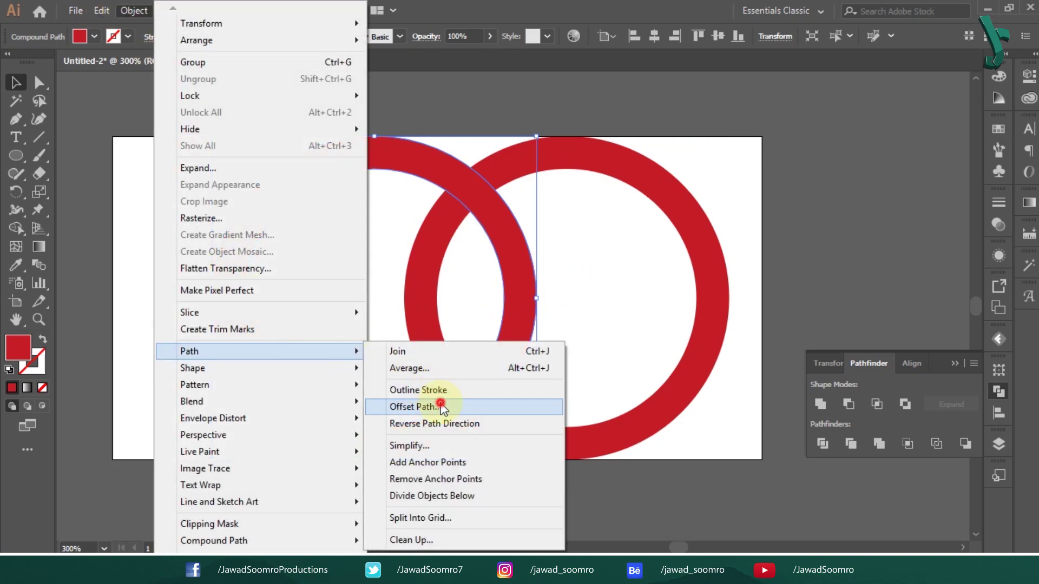
{"action": "left_click", "coordinate": [441, 407]}
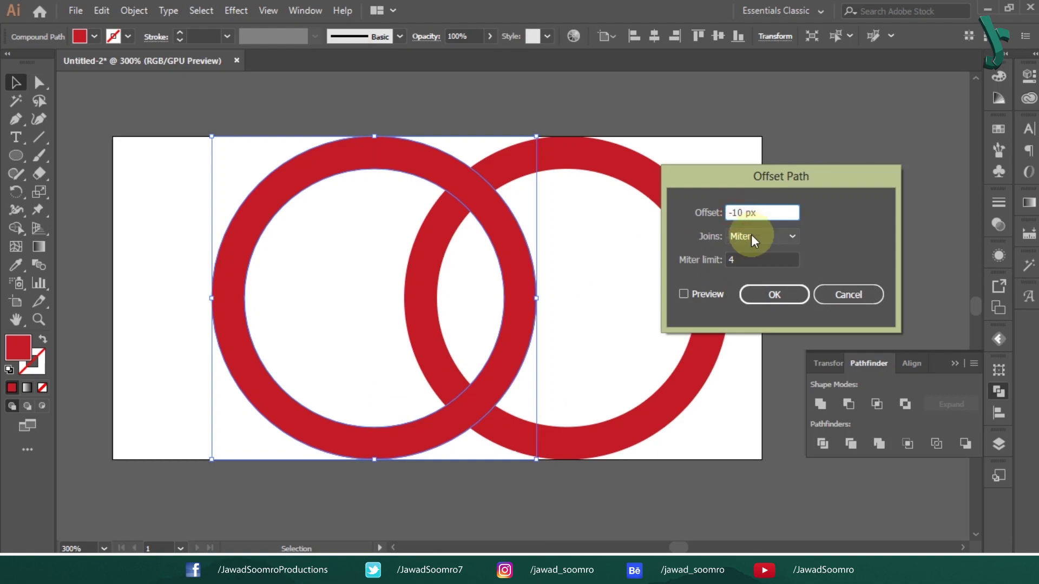
{"action": "left_click", "coordinate": [709, 294]}
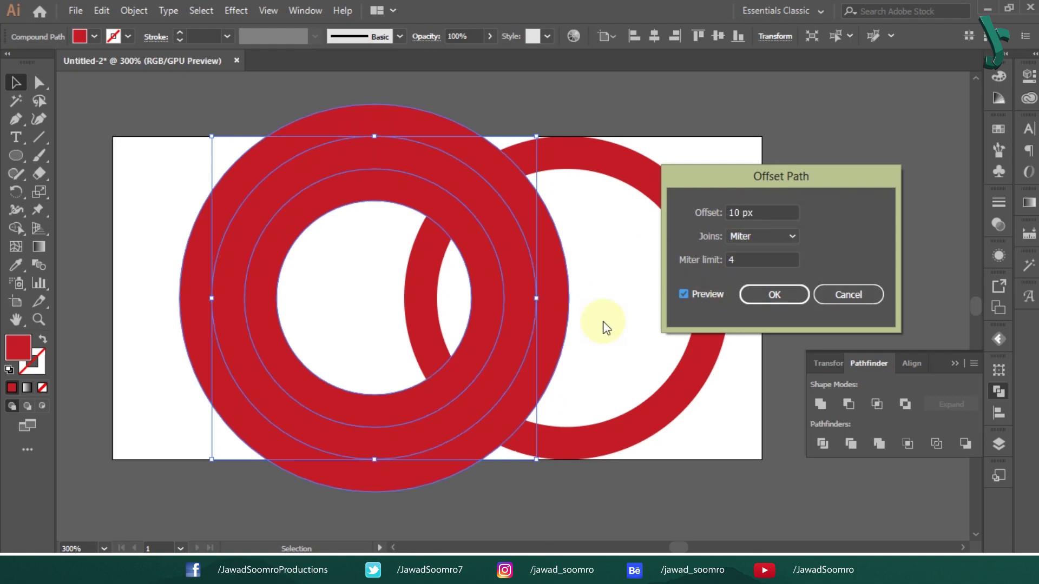
{"action": "left_click", "coordinate": [779, 296]}
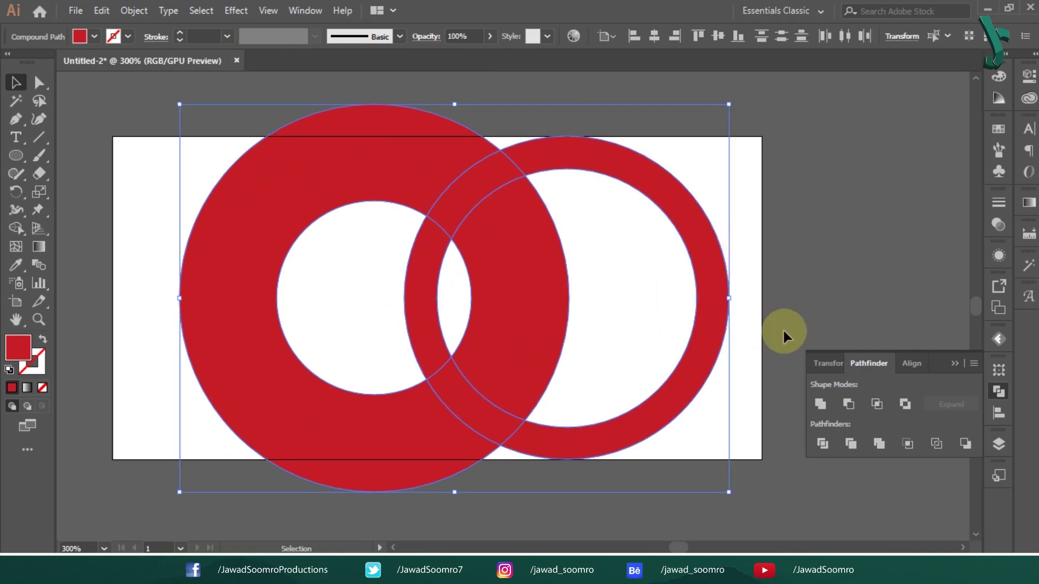
Step: Cut the offset outline out with Minus Front, centre the logo horizontally, and deselect
{"action": "left_click", "coordinate": [846, 406]}
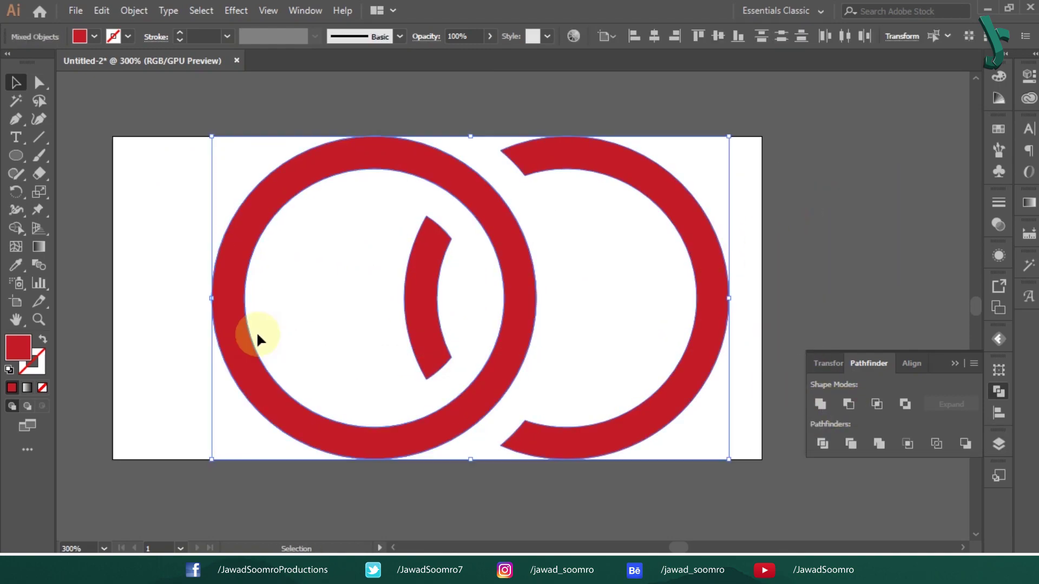
{"action": "left_click", "coordinate": [654, 36]}
{"action": "left_click", "coordinate": [777, 167]}
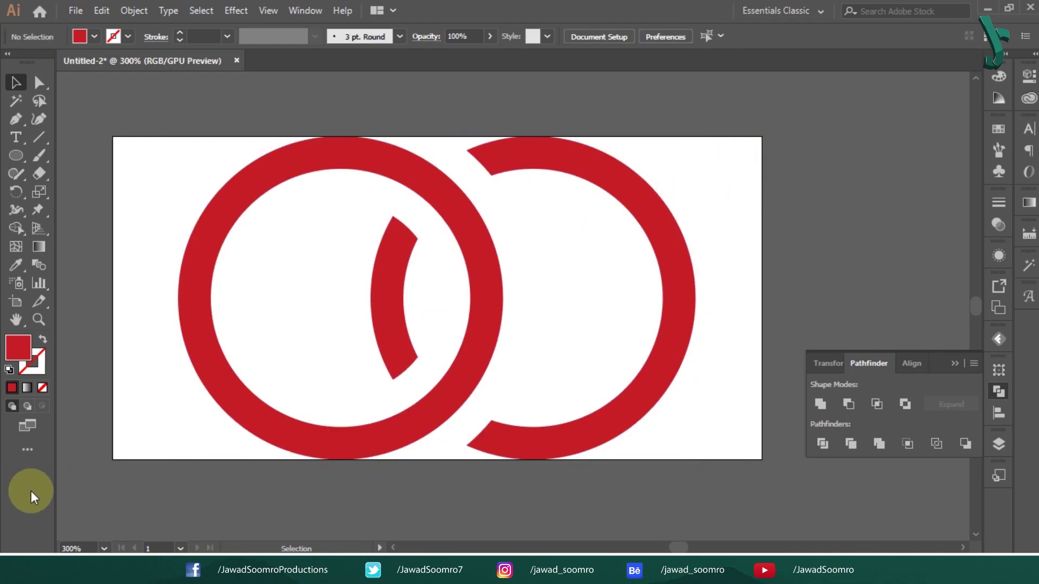
Step: Zoom deep into the Photoshop logo's edge to show its pixels, then zoom back out
{"action": "key", "text": "ctrl+minus"}
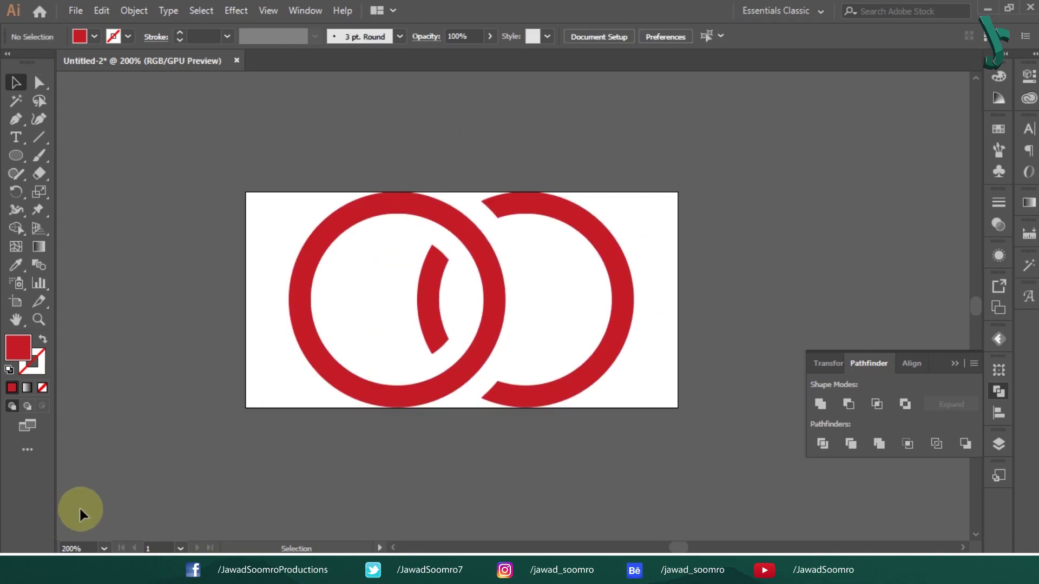
{"action": "key", "text": "ctrl+plus"}
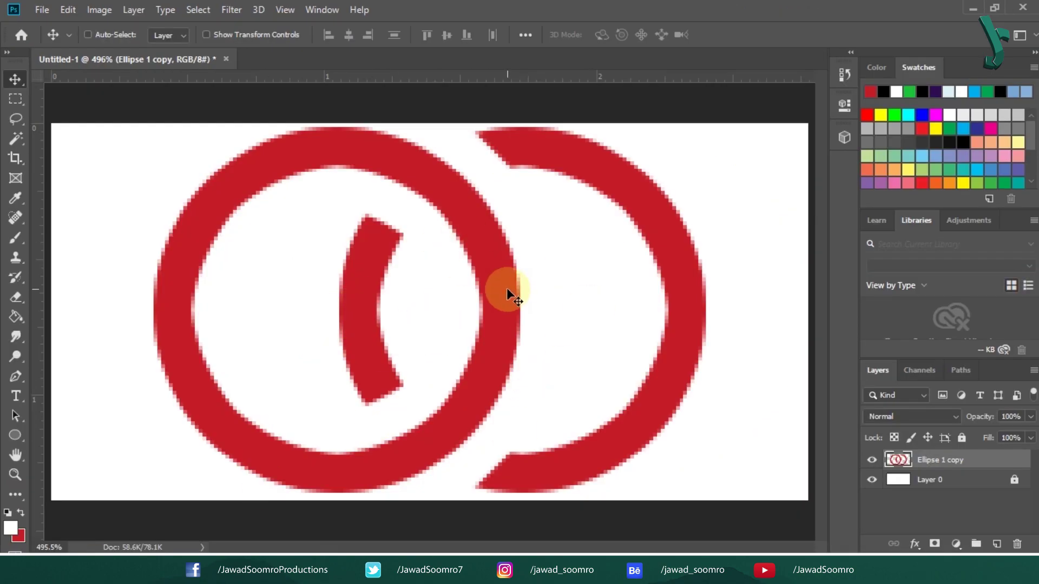
{"action": "left_click_drag", "start_coordinate": [510, 289], "coordinate": [155, 308]}
{"action": "key", "text": "ctrl+minus"}
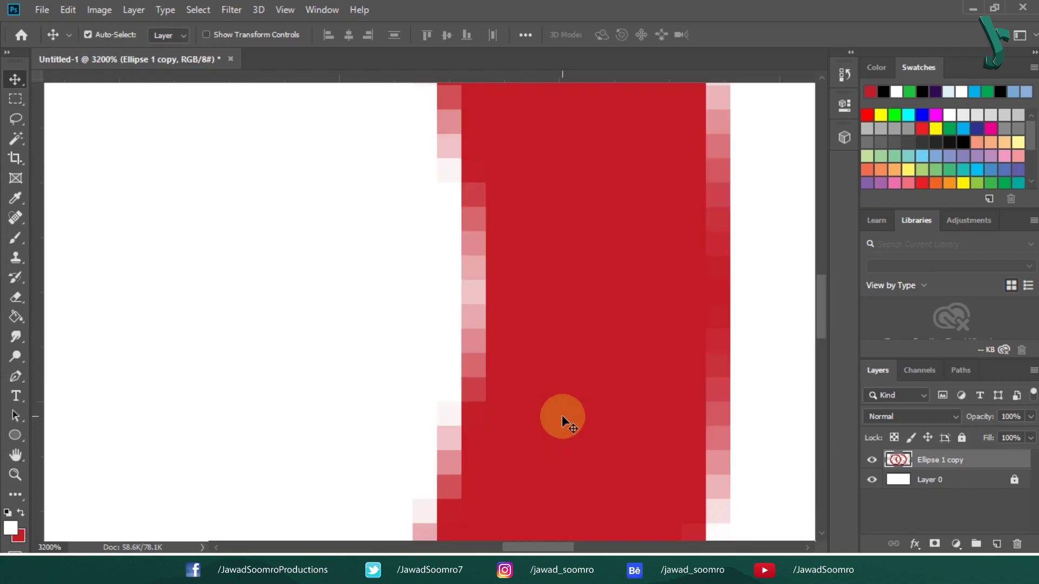
{"action": "key", "text": "ctrl+minus"}
{"action": "key", "text": "ctrl+minus"}
{"action": "key", "text": "ctrl+minus"}
{"action": "key", "text": "ctrl+minus"}
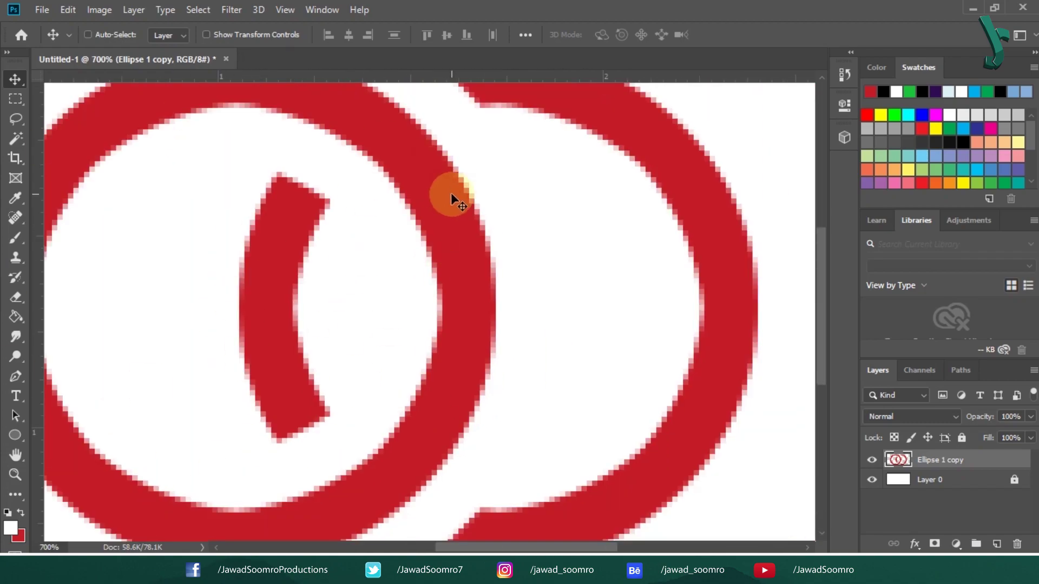
Step: Zoom into the sharp Illustrator logo edge, then select the logo group and scale it up
{"action": "key", "text": "ctrl+0"}
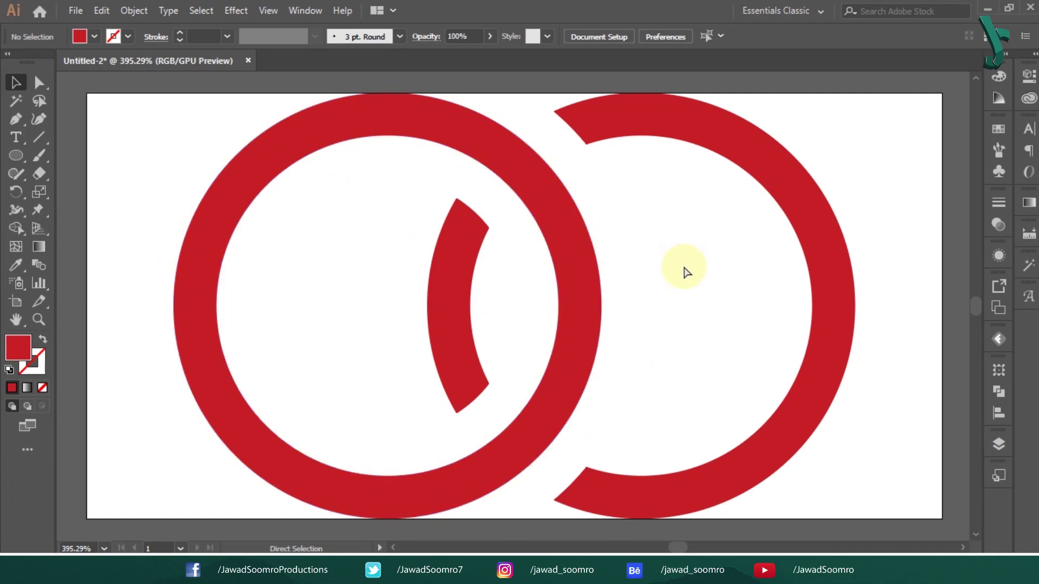
{"action": "key", "text": "ctrl+plus"}
{"action": "key", "text": "ctrl+plus"}
{"action": "key", "text": "ctrl+plus"}
{"action": "key", "text": "ctrl+plus"}
{"action": "key", "text": "ctrl+plus"}
{"action": "key", "text": "ctrl+plus"}
{"action": "key", "text": "ctrl+plus"}
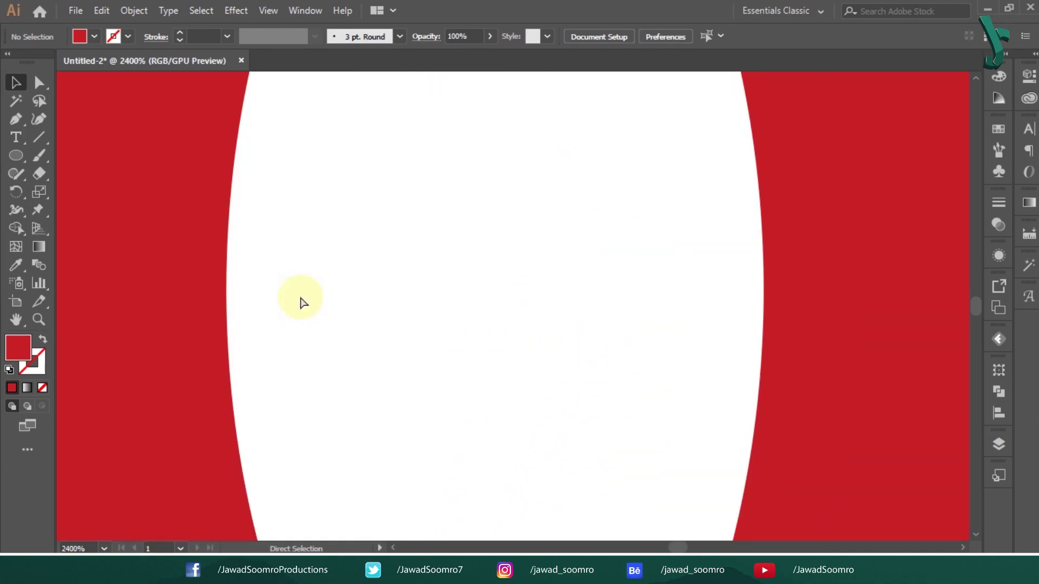
{"action": "key", "text": "ctrl+minus"}
{"action": "key", "text": "ctrl+minus"}
{"action": "key", "text": "ctrl+minus"}
{"action": "key", "text": "ctrl+minus"}
{"action": "key", "text": "ctrl+minus"}
{"action": "key", "text": "ctrl+minus"}
{"action": "key", "text": "ctrl+minus"}
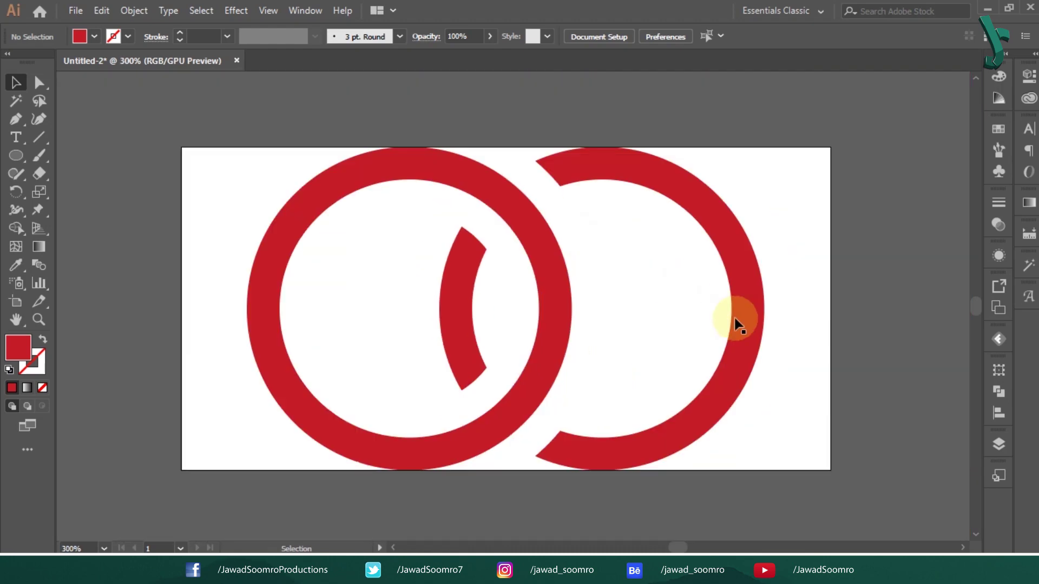
{"action": "left_click", "coordinate": [725, 347]}
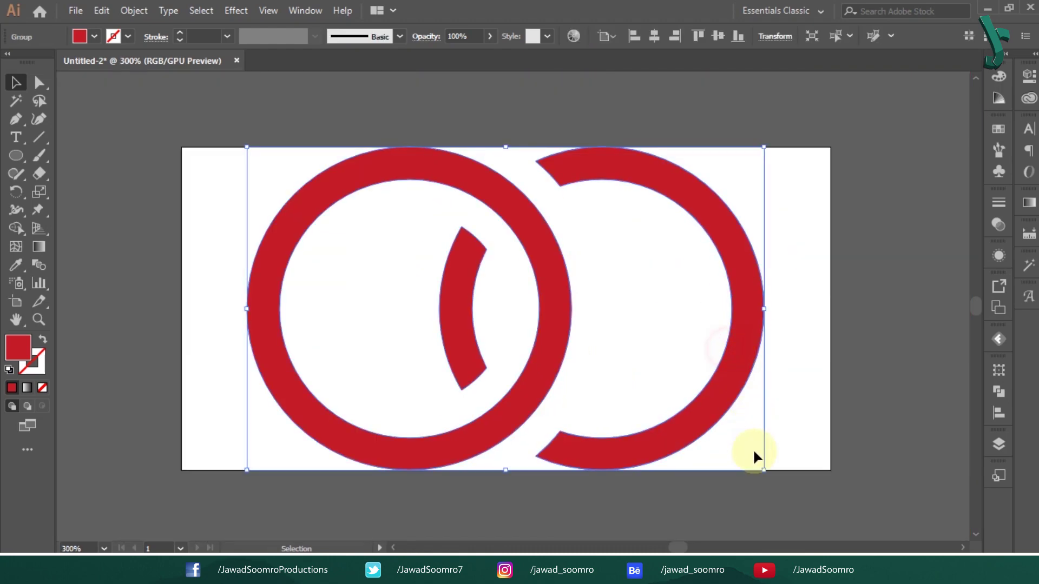
{"action": "mouse_move", "coordinate": [764, 471]}
{"action": "left_mouse_down"}
{"action": "mouse_move", "coordinate": [870, 547]}
{"action": "mouse_move", "coordinate": [873, 484]}
{"action": "mouse_move", "coordinate": [749, 381]}
{"action": "left_mouse_up"}
Step: Marquee-select the right part of the train photo, delete it, then undo with Ctrl+Z
{"action": "left_click", "coordinate": [767, 317]}
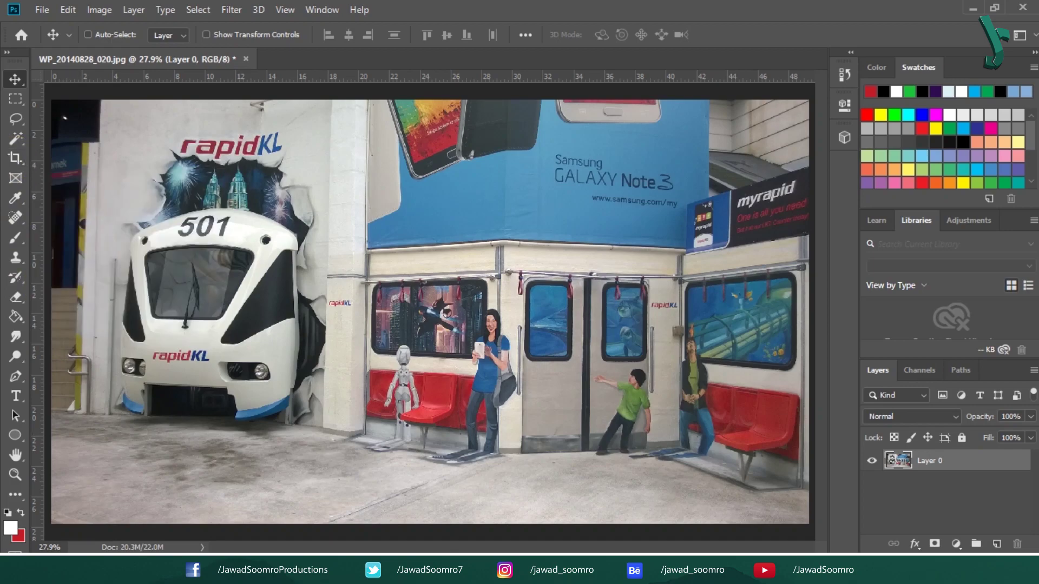
{"action": "left_click", "coordinate": [15, 98]}
{"action": "left_click_drag", "start_coordinate": [365, 94], "coordinate": [811, 527]}
{"action": "key", "text": "Delete"}
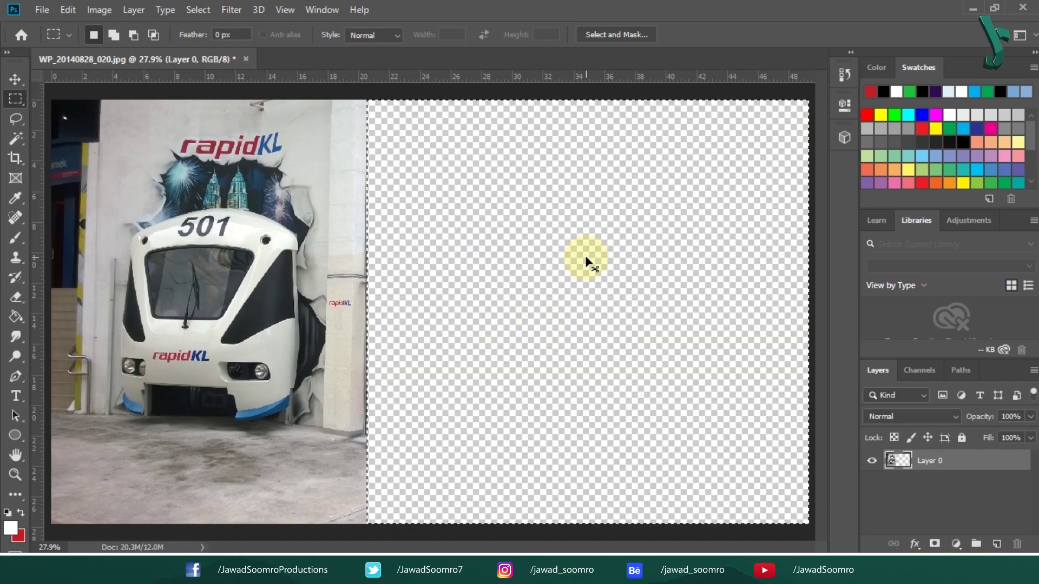
{"action": "key", "text": "ctrl+z"}
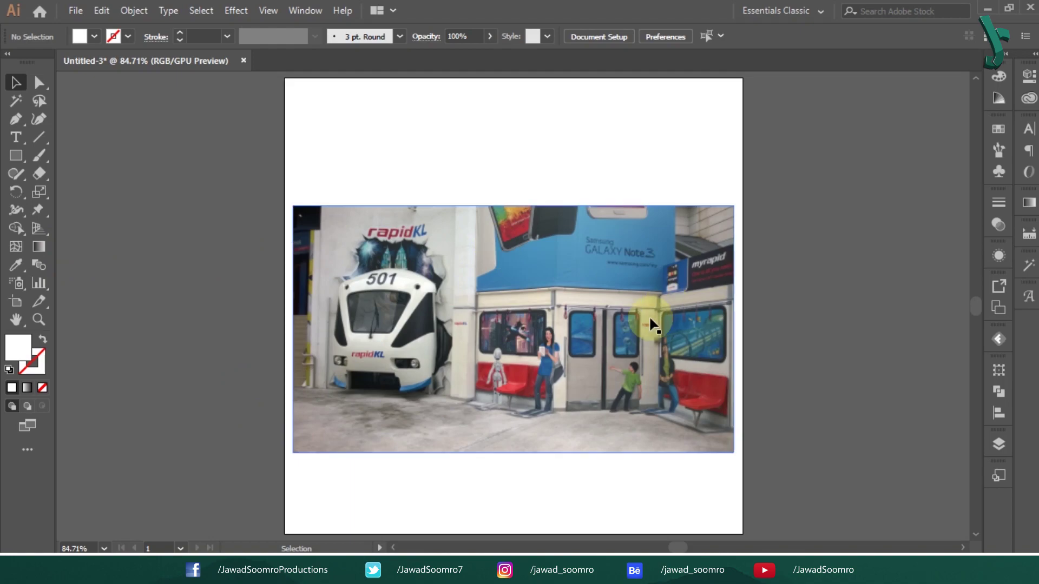
Step: Draw a rectangle over the train and make a clipping mask of it with the photo
{"action": "left_click", "coordinate": [15, 156]}
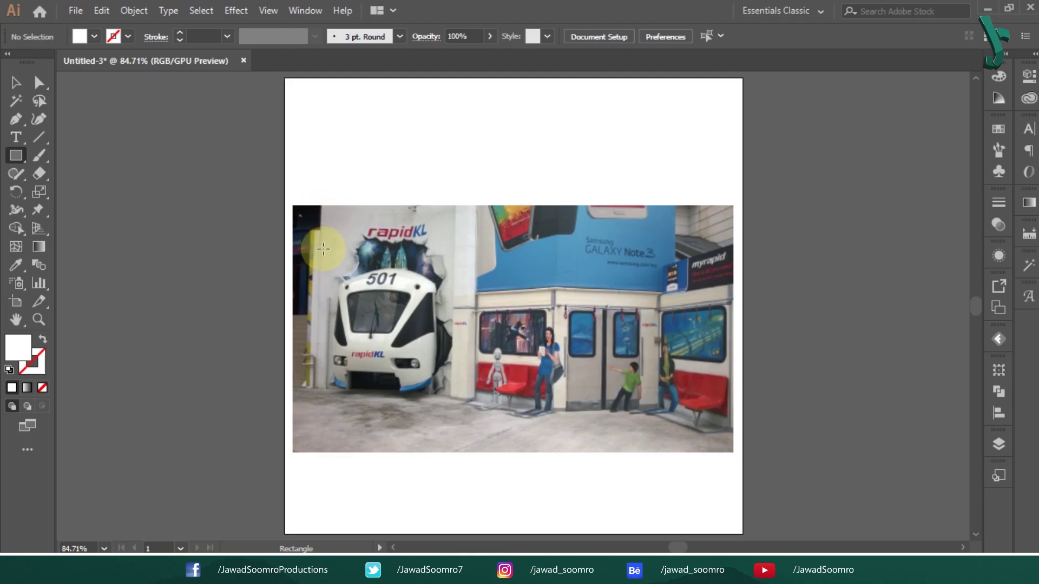
{"action": "left_click_drag", "start_coordinate": [320, 261], "coordinate": [462, 427]}
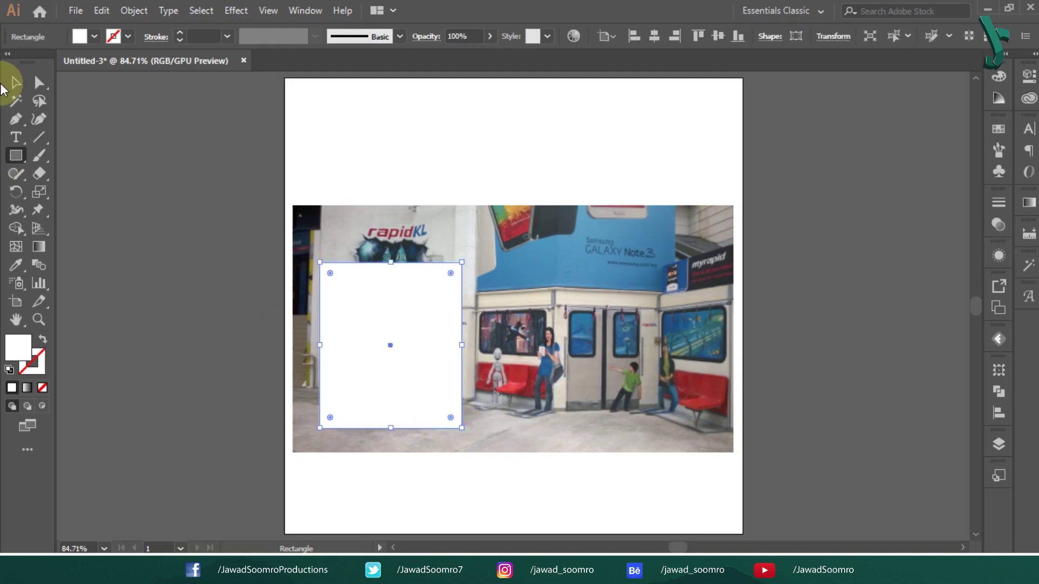
{"action": "left_click", "coordinate": [16, 82]}
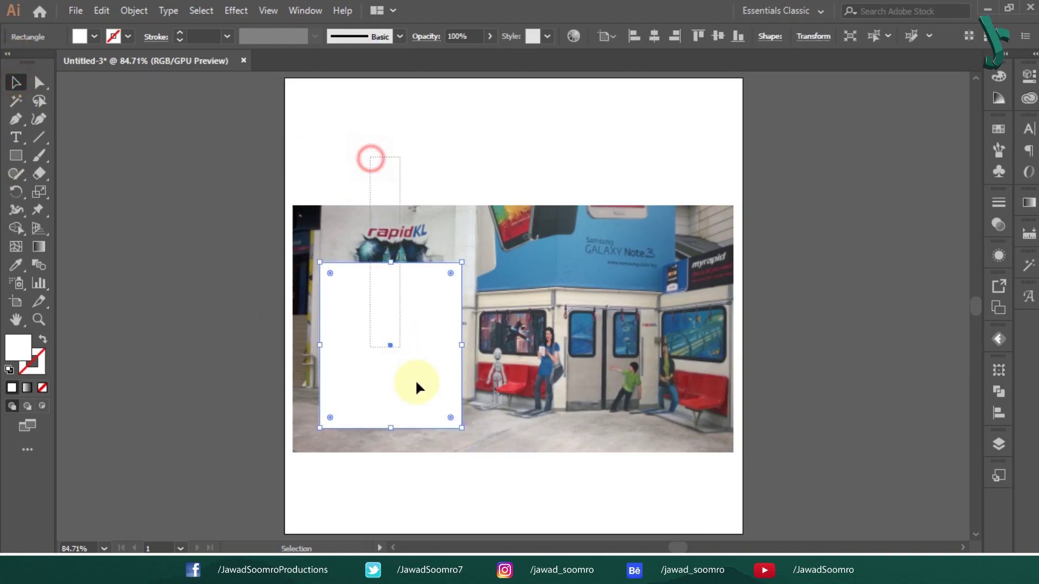
{"action": "key", "text": "ctrl+a"}
{"action": "right_click", "coordinate": [427, 342]}
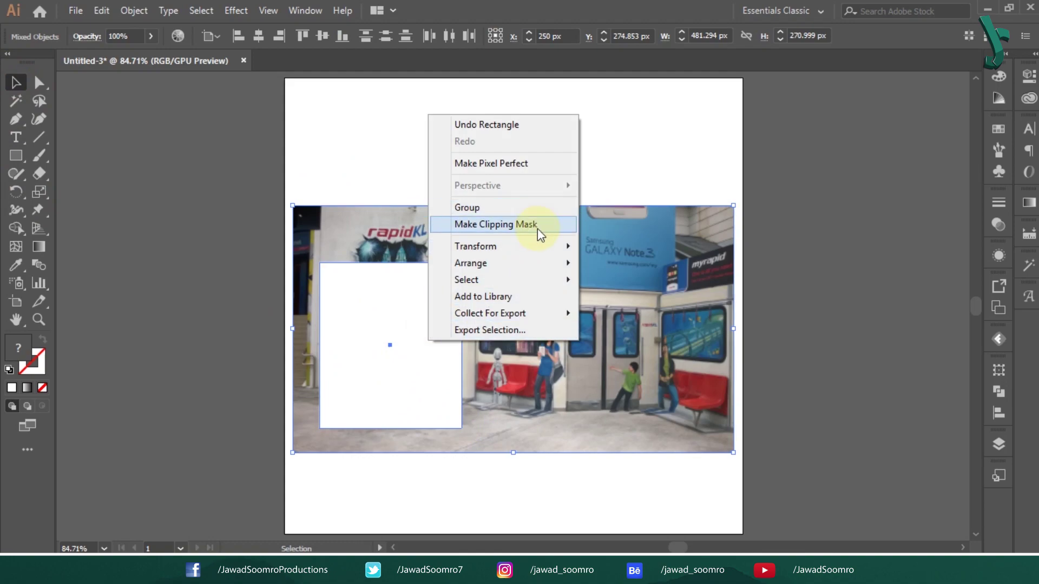
{"action": "left_click", "coordinate": [538, 235]}
Step: Shift the photo left inside its mask and double-click the clip group to enter isolation mode
{"action": "left_click", "coordinate": [661, 225]}
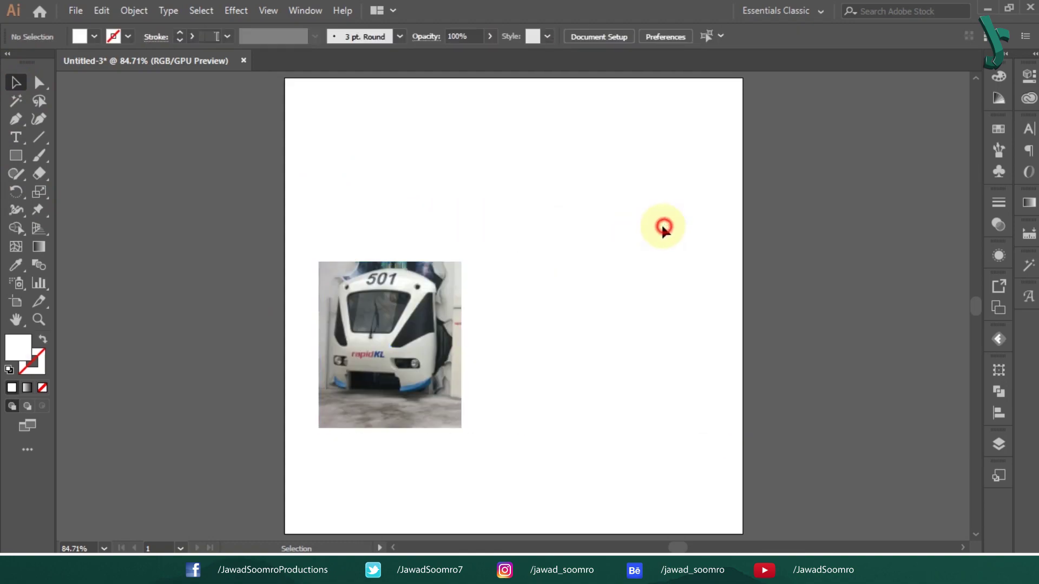
{"action": "left_click", "coordinate": [429, 301]}
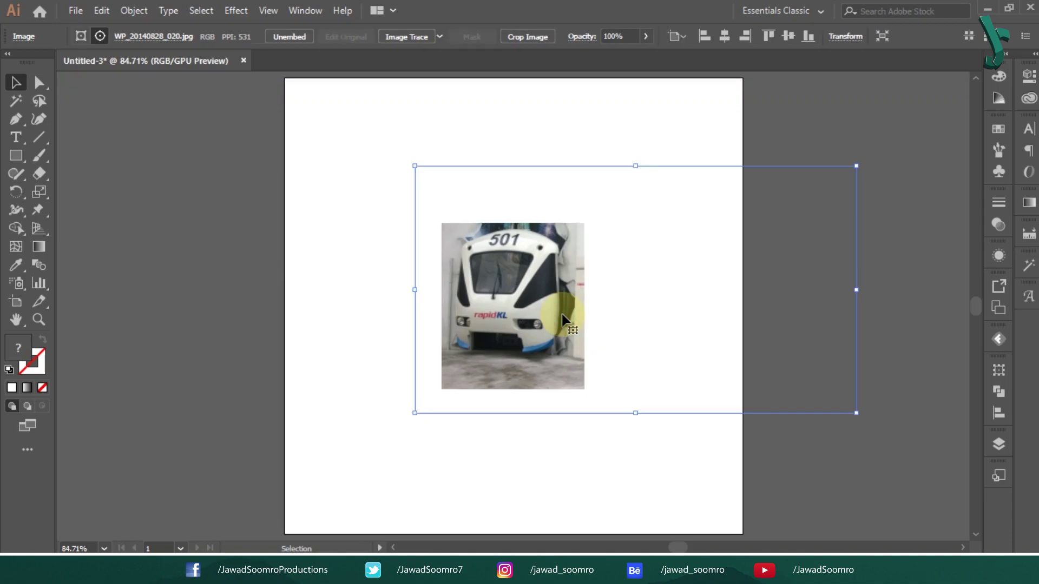
{"action": "left_click_drag", "start_coordinate": [582, 322], "coordinate": [546, 298]}
{"action": "left_click", "coordinate": [602, 300]}
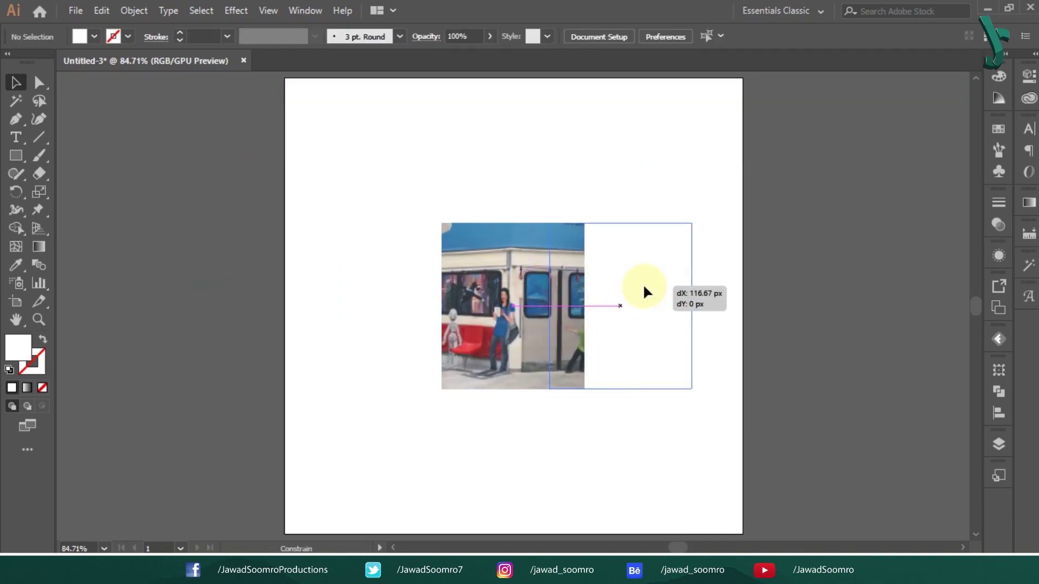
{"action": "double_click", "coordinate": [494, 290]}
Step: Show the 501 train front, then clip the photo to a red rectangle on a new layer beneath
{"action": "left_click_drag", "start_coordinate": [527, 340], "coordinate": [562, 340]}
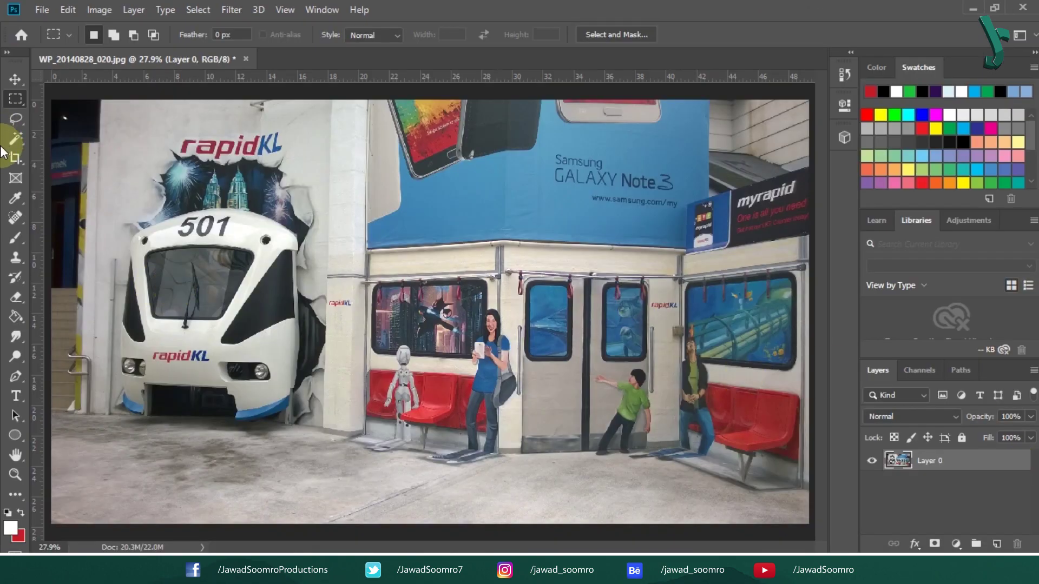
{"action": "left_click_drag", "start_coordinate": [105, 192], "coordinate": [349, 489]}
{"action": "key", "text": "ctrl+plus"}
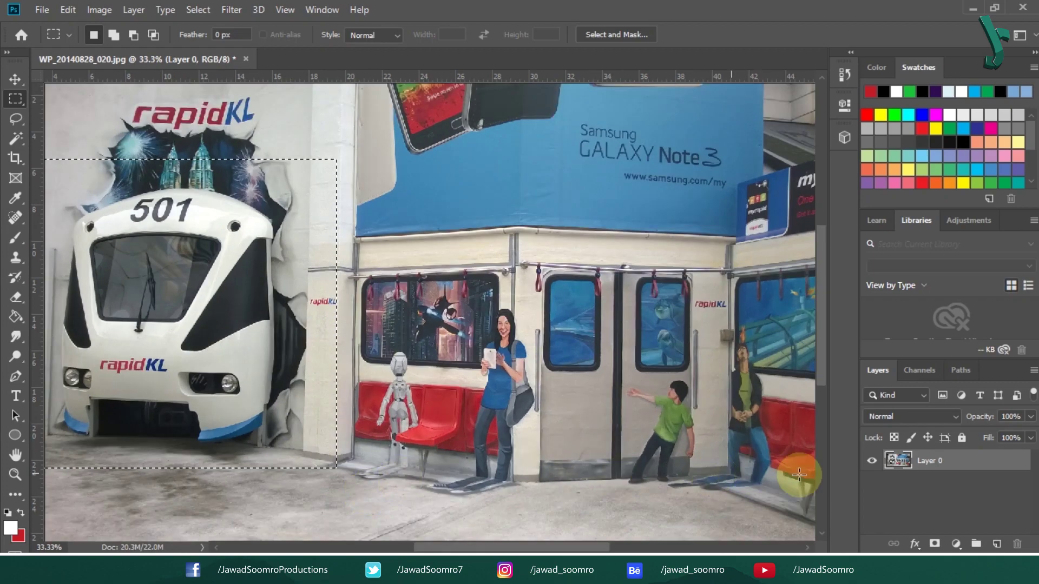
{"action": "left_click", "coordinate": [993, 543]}
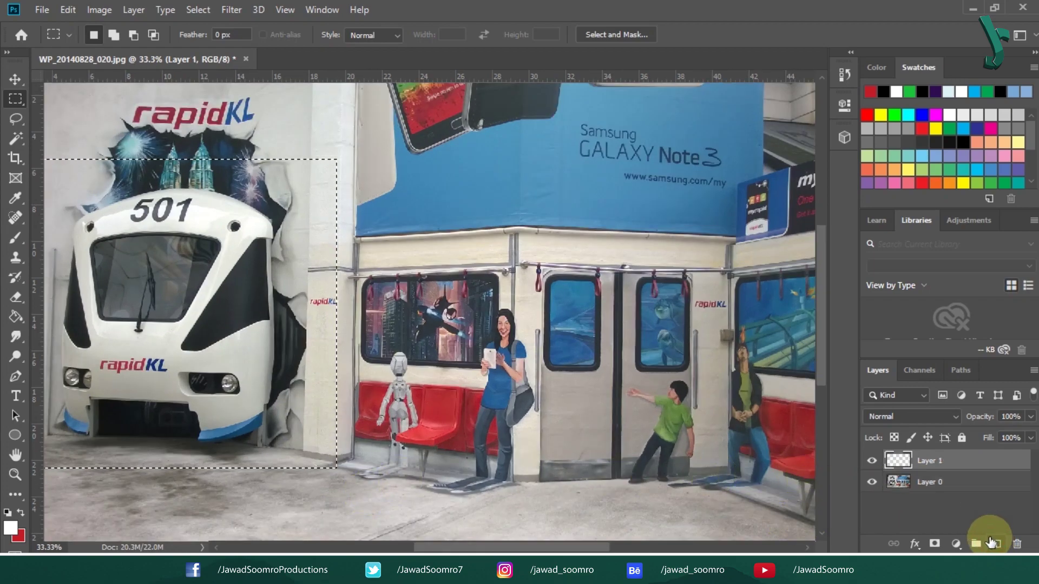
{"action": "key", "text": "ctrl+BackSpace"}
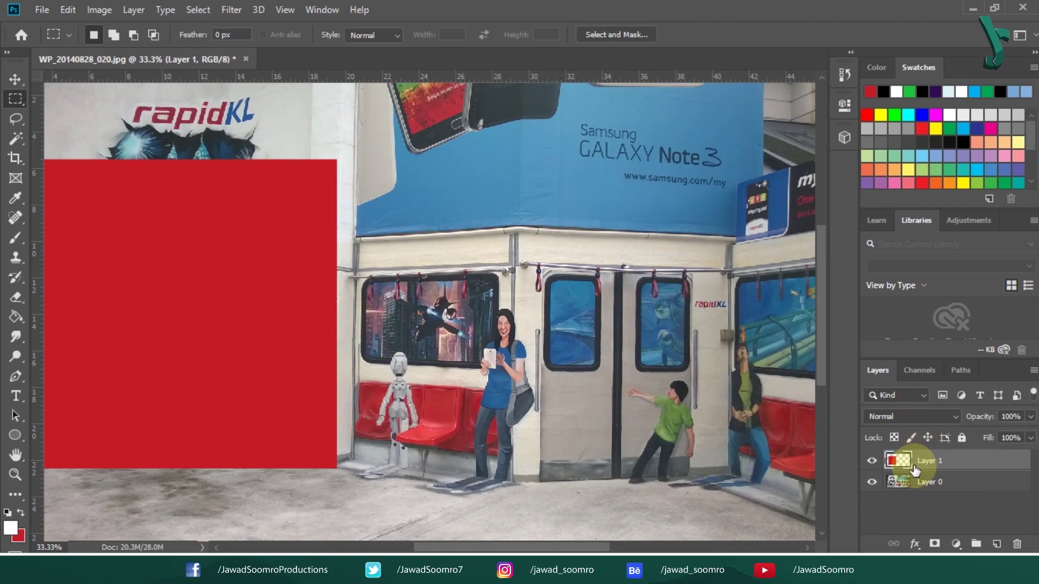
{"action": "left_click_drag", "start_coordinate": [923, 462], "coordinate": [927, 502]}
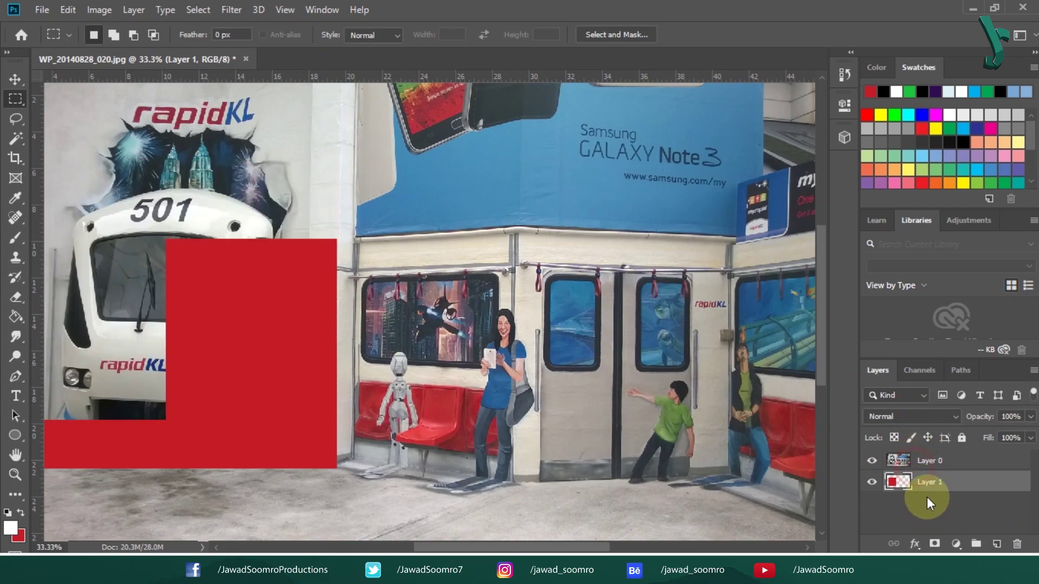
{"action": "left_click", "coordinate": [909, 470], "text": "alt"}
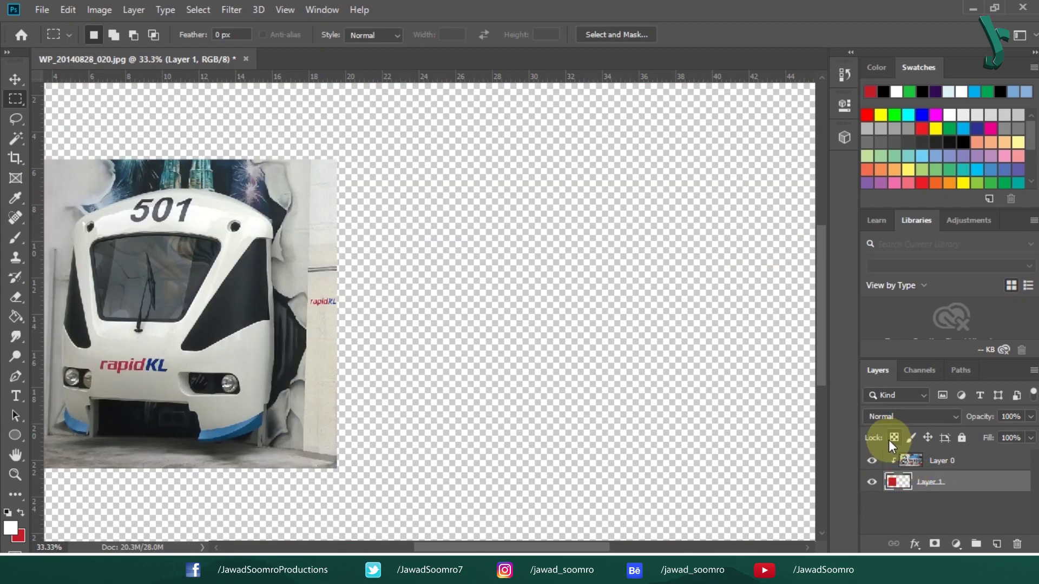
Step: Slide the photo within the red rectangle and select both layers
{"action": "key", "text": "ctrl+minus"}
{"action": "left_click", "coordinate": [15, 79]}
{"action": "left_click_drag", "start_coordinate": [212, 349], "coordinate": [312, 369]}
{"action": "left_click", "coordinate": [952, 481], "text": "shift"}
{"action": "left_click", "coordinate": [348, 35]}
{"action": "key", "text": "ctrl+z"}
Step: Group the two layers and centre the group horizontally on the canvas
{"action": "key", "text": "ctrl+g"}
{"action": "left_click", "coordinate": [525, 35]}
{"action": "left_click", "coordinate": [573, 172]}
{"action": "left_click", "coordinate": [552, 198]}
{"action": "left_click", "coordinate": [479, 76]}
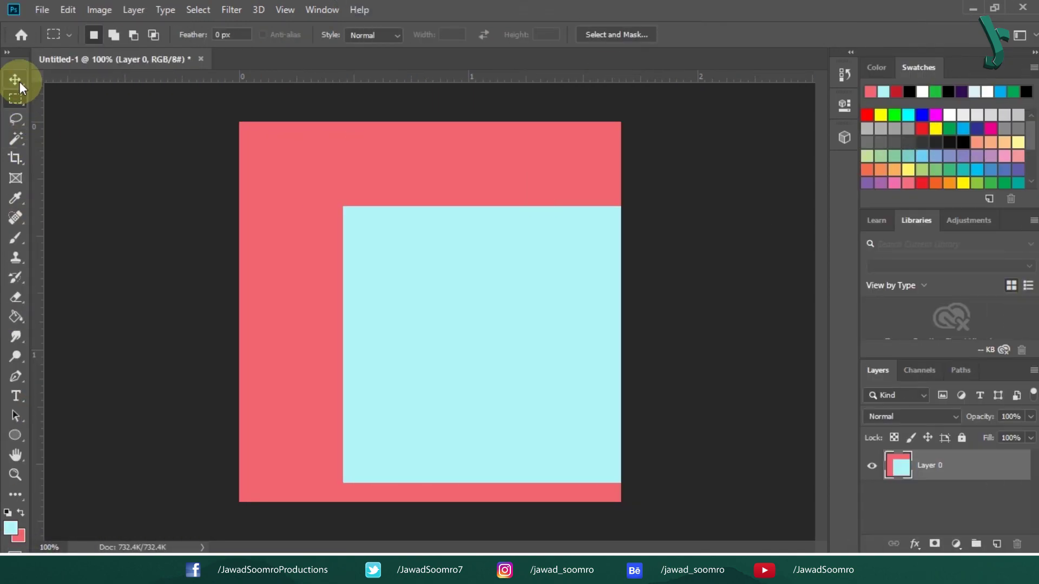
Step: Switch the Photoshop Tools panel to its two-column layout
{"action": "left_click", "coordinate": [8, 53]}
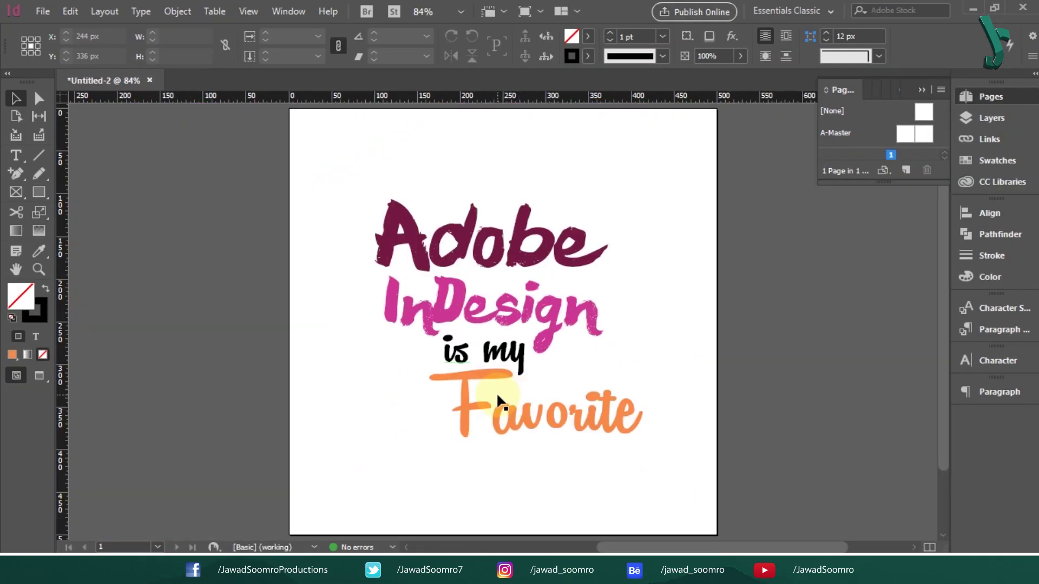
Step: Deselect the Favorite text, then show the Rectangle Frame and Illustrator Rectangle tool flyouts
{"action": "left_click", "coordinate": [196, 388]}
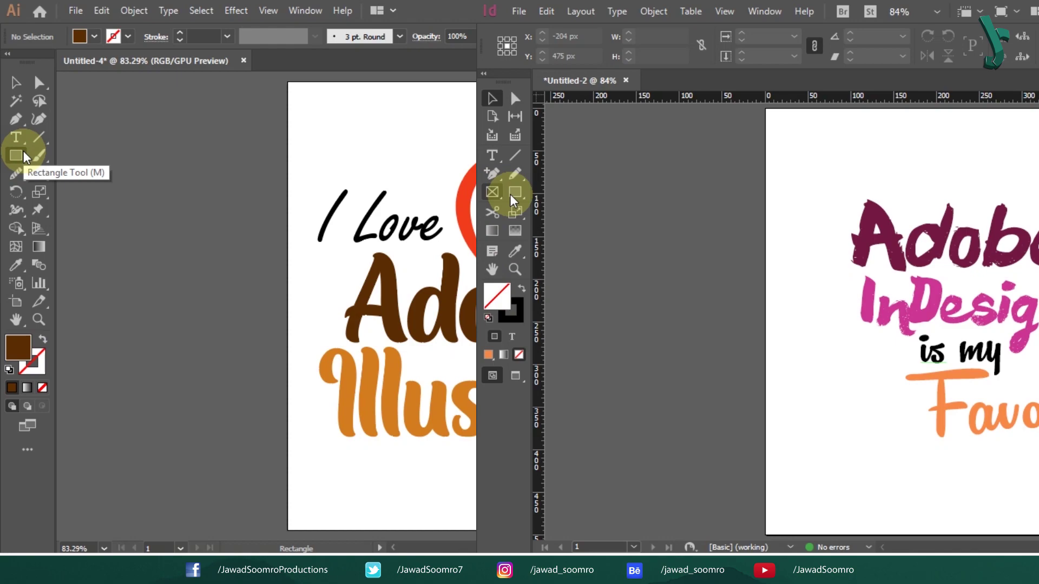
{"action": "left_click", "coordinate": [22, 160]}
{"action": "left_click", "coordinate": [514, 193]}
{"action": "left_click", "coordinate": [17, 157]}
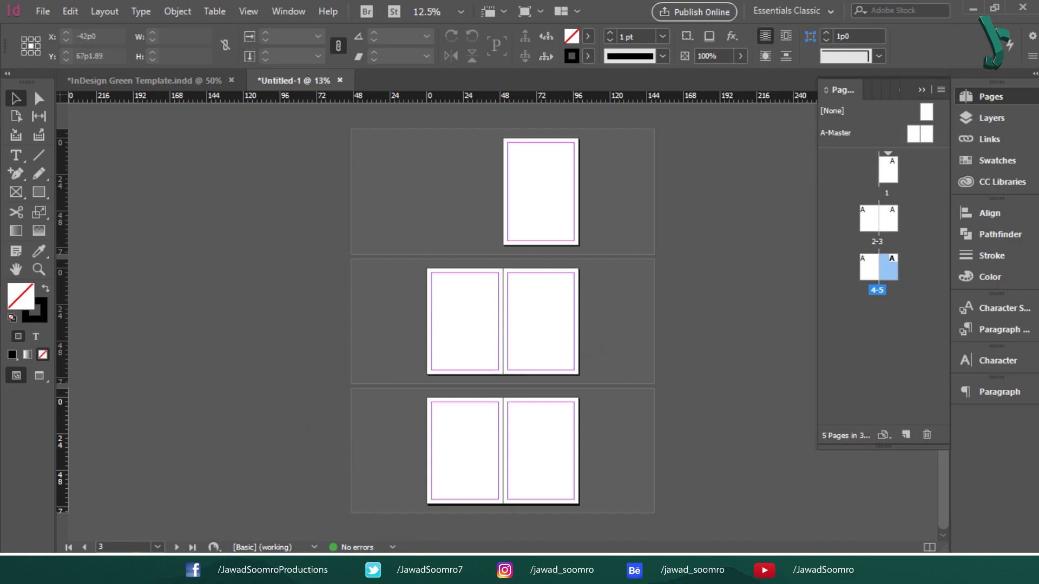
Step: Compare the five-artboard Illustrator file with InDesign, scrolling to pages 4-5 of Green Template
{"action": "left_click", "coordinate": [132, 549]}
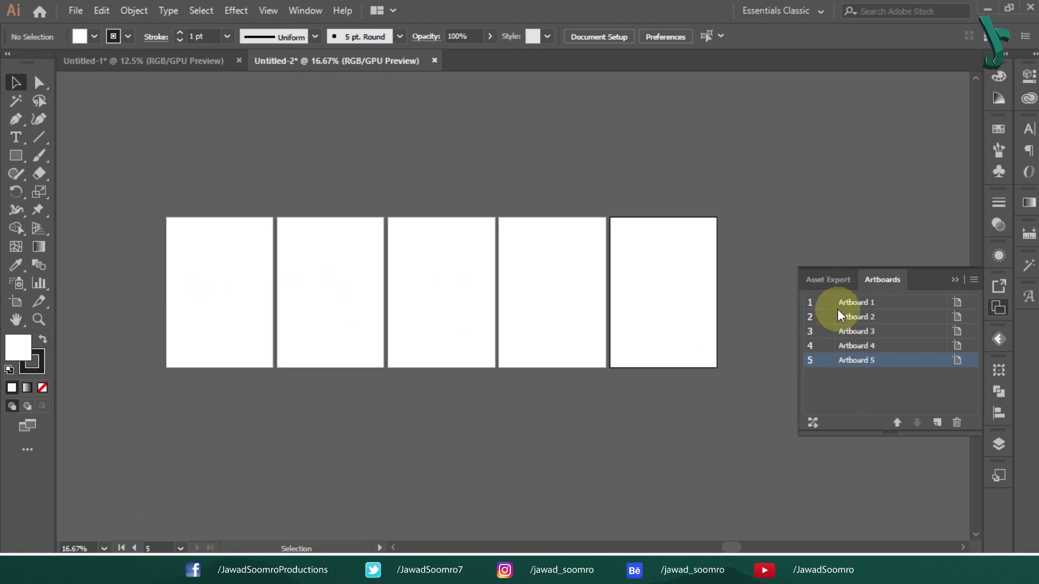
{"action": "left_click", "coordinate": [179, 573]}
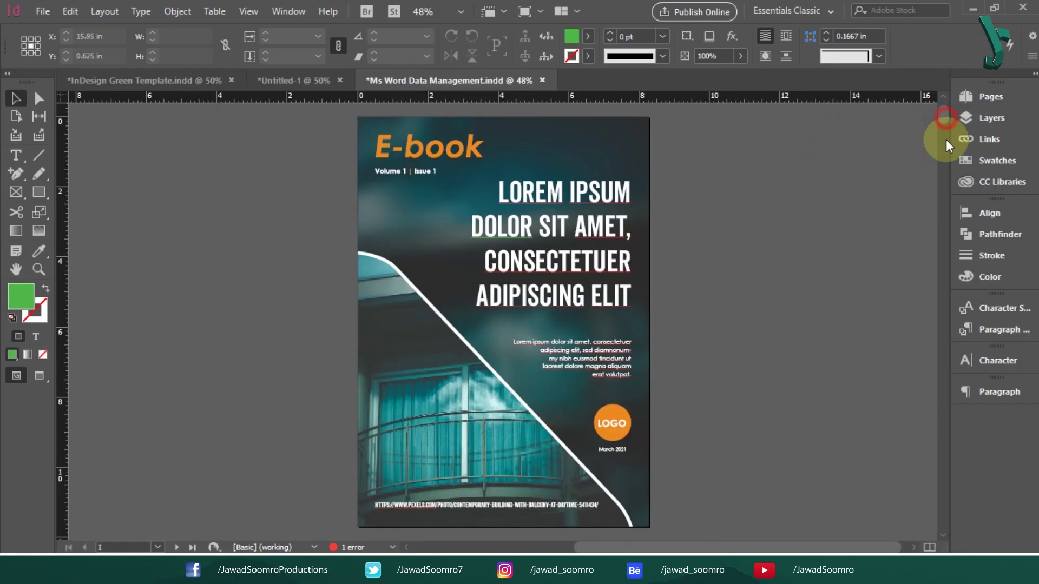
{"action": "mouse_move", "coordinate": [947, 146]}
{"action": "left_mouse_down"}
{"action": "mouse_move", "coordinate": [946, 522]}
{"action": "mouse_move", "coordinate": [955, 232]}
{"action": "mouse_move", "coordinate": [946, 156]}
{"action": "left_mouse_up"}
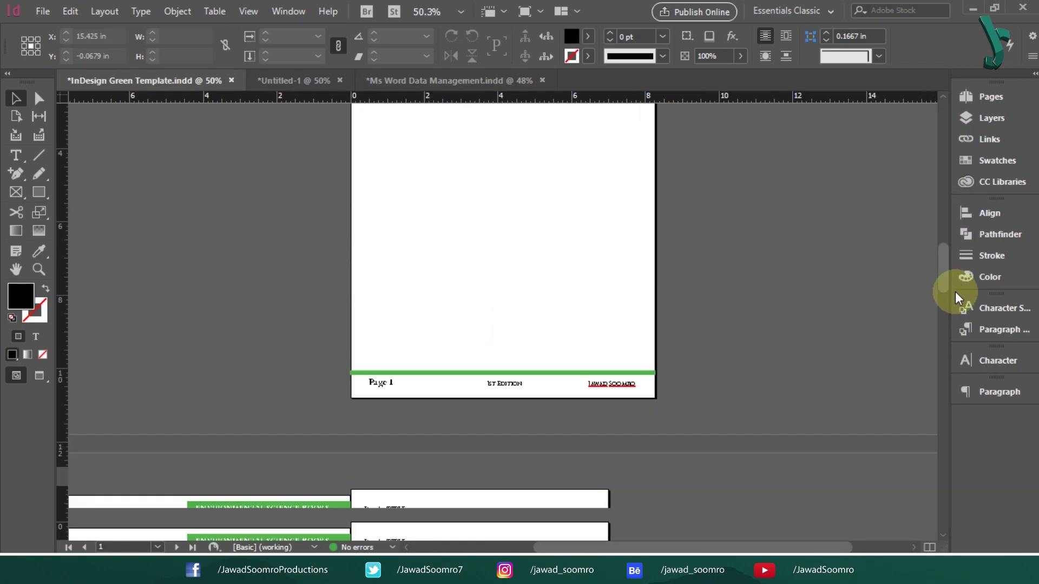
{"action": "left_click_drag", "start_coordinate": [957, 294], "coordinate": [944, 125]}
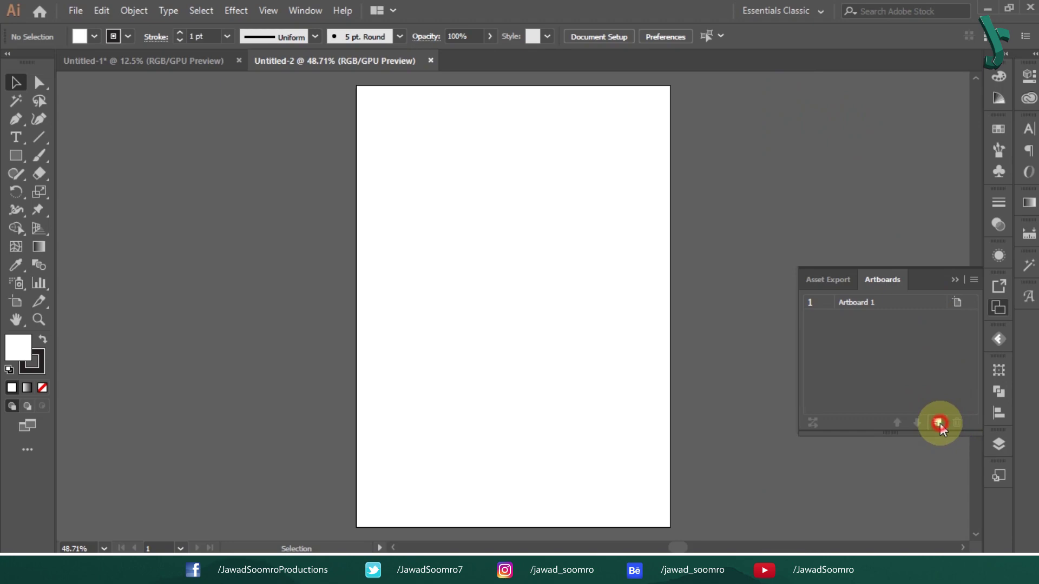
Step: Add four new artboards and four more pages, zooming out to view them all
{"action": "left_click", "coordinate": [939, 423]}
{"action": "left_click", "coordinate": [938, 423]}
{"action": "left_click", "coordinate": [938, 423]}
{"action": "left_click", "coordinate": [938, 423]}
{"action": "key", "text": "ctrl+minus"}
{"action": "key", "text": "ctrl+minus"}
{"action": "key", "text": "ctrl+minus"}
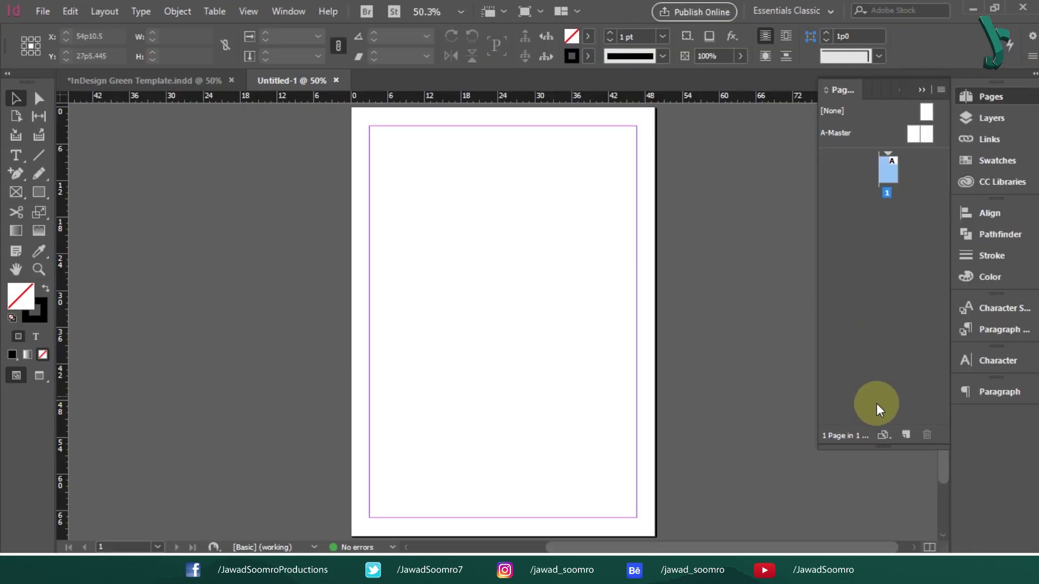
{"action": "left_click", "coordinate": [904, 434]}
{"action": "left_click", "coordinate": [904, 434]}
{"action": "left_click", "coordinate": [905, 435]}
{"action": "left_click", "coordinate": [905, 435]}
{"action": "key", "text": "ctrl+minus"}
{"action": "key", "text": "ctrl+minus"}
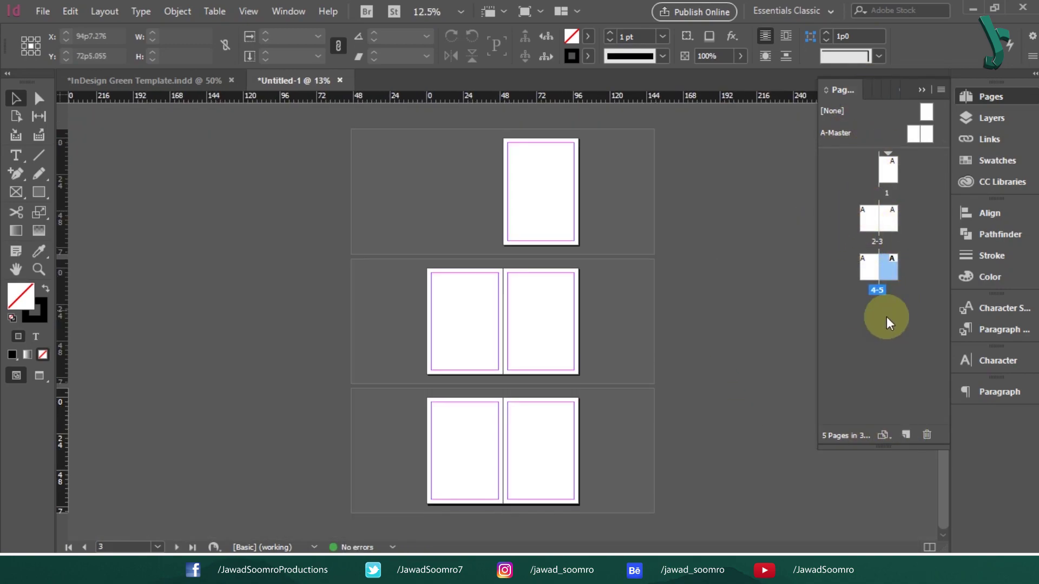
Step: Move Artboard 5 up to third place in the Artboards panel
{"action": "left_click", "coordinate": [889, 324]}
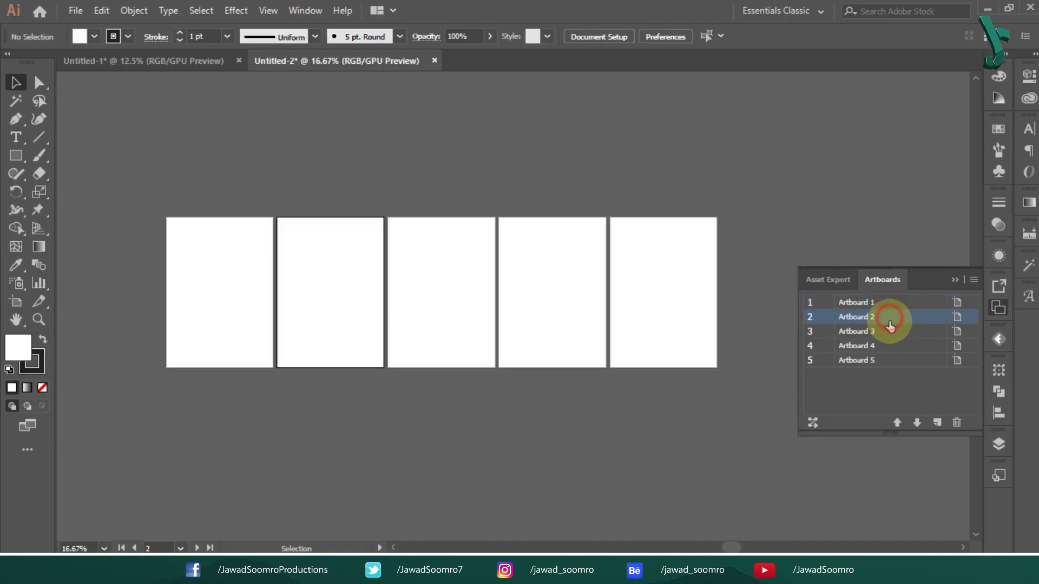
{"action": "left_click_drag", "start_coordinate": [887, 359], "coordinate": [889, 327]}
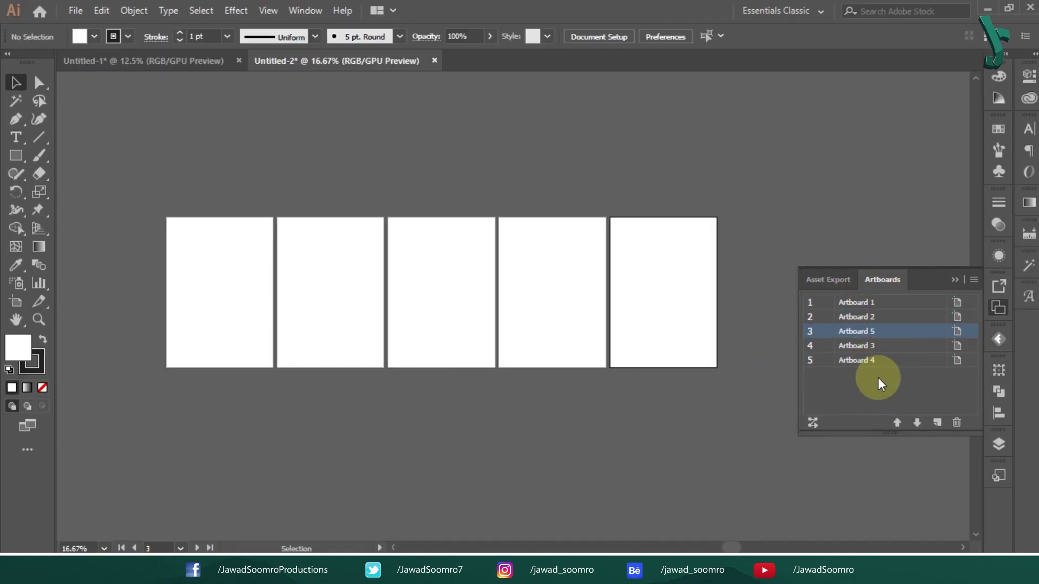
{"action": "left_click", "coordinate": [872, 362]}
Step: Save the document under a new name, accepting the Illustrator save options
{"action": "left_click", "coordinate": [75, 10]}
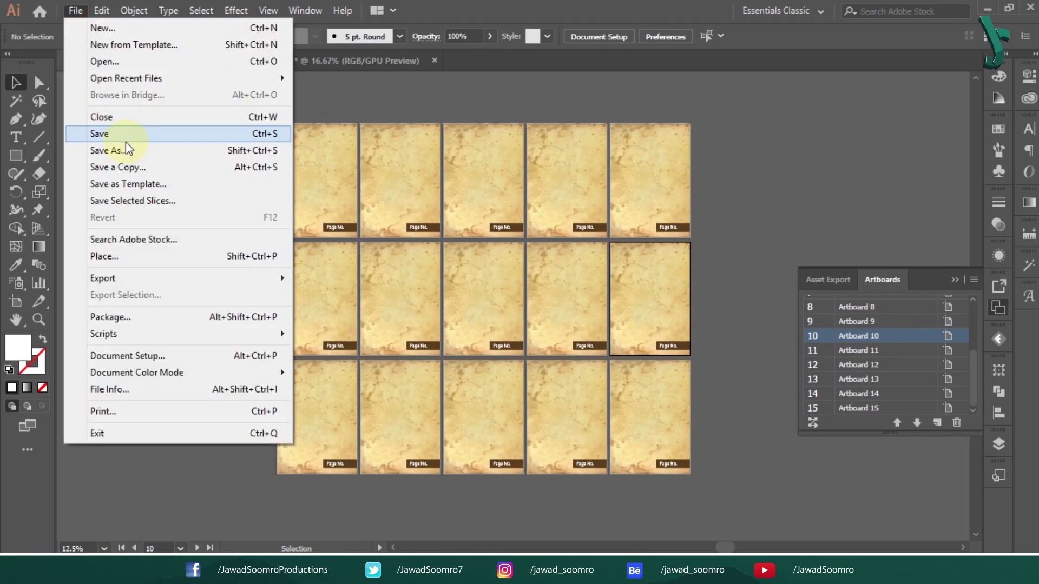
{"action": "left_click", "coordinate": [129, 150]}
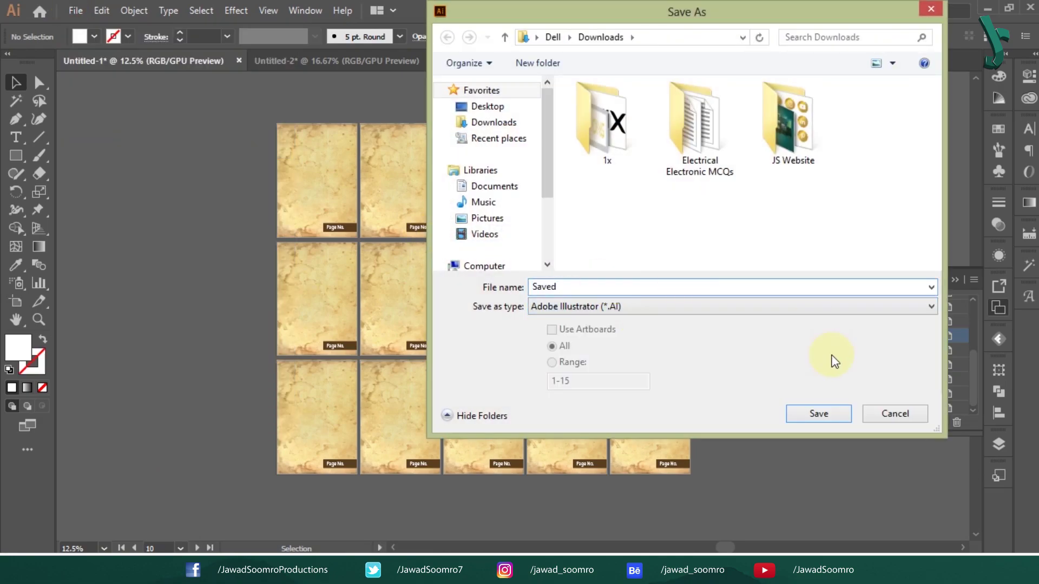
{"action": "left_click", "coordinate": [818, 413]}
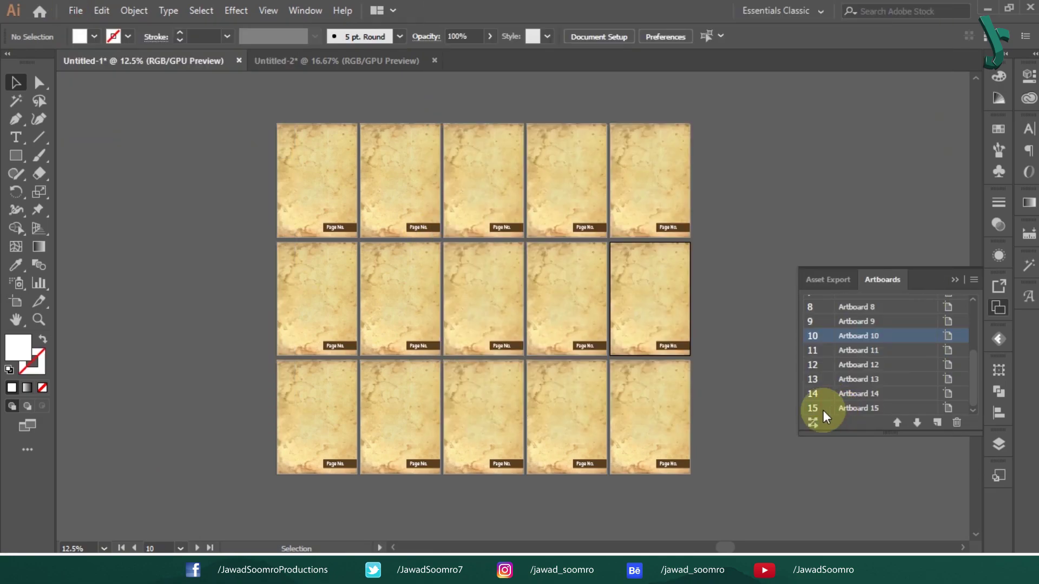
{"action": "left_click", "coordinate": [589, 494]}
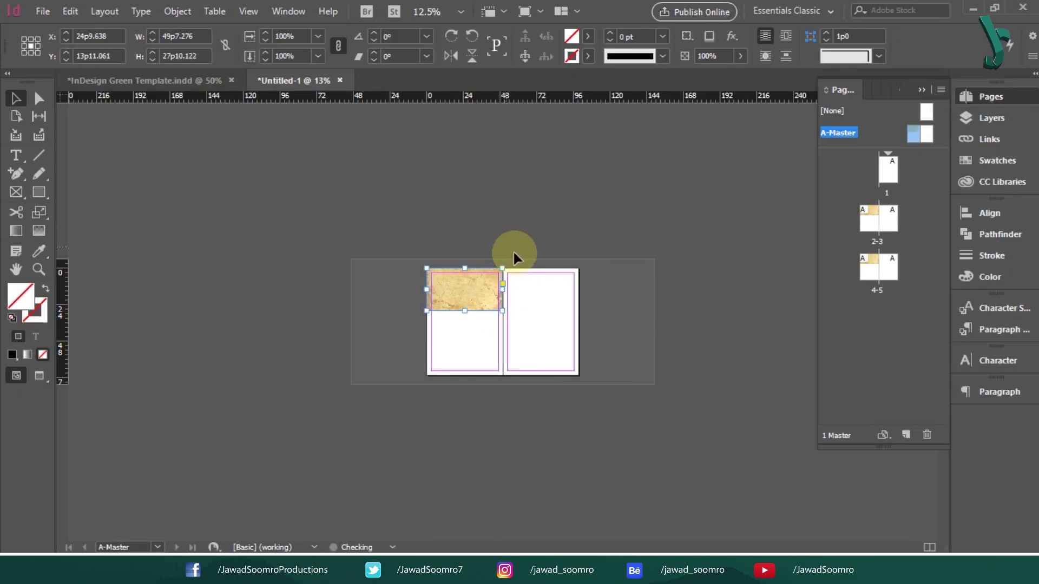
Step: Rotate the texture frame to portrait, stretch it over both master pages, and apply A-Master to pages 1, 3 and 4
{"action": "left_click_drag", "start_coordinate": [506, 264], "coordinate": [578, 376]}
{"action": "left_click", "coordinate": [469, 342]}
{"action": "double_click", "coordinate": [888, 165]}
{"action": "left_click", "coordinate": [428, 226]}
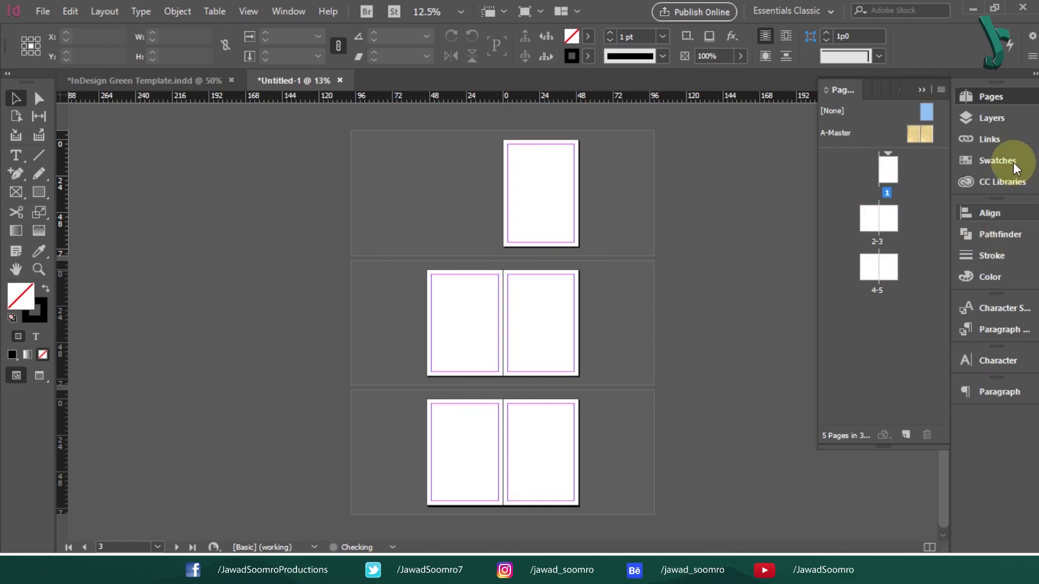
{"action": "left_click_drag", "start_coordinate": [926, 134], "coordinate": [869, 215]}
{"action": "left_click_drag", "start_coordinate": [914, 138], "coordinate": [893, 266]}
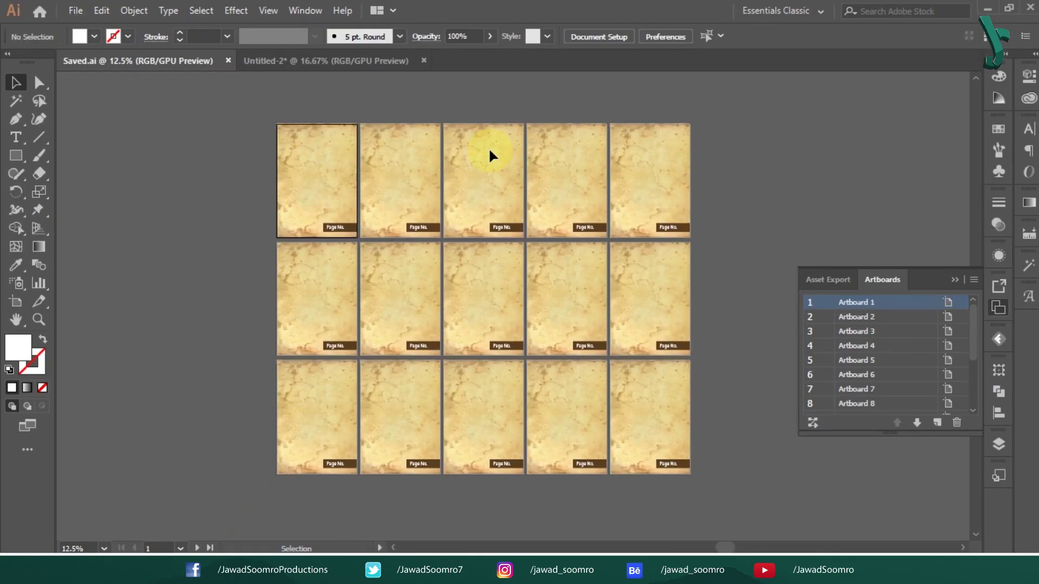
Step: Remove stray placeholder text and append numbers 5 and 6 to the Page No. labels
{"action": "key", "text": "ctrl+plus"}
{"action": "key", "text": "ctrl+plus"}
{"action": "key", "text": "ctrl+plus"}
{"action": "key", "text": "ctrl+plus"}
{"action": "left_click", "coordinate": [16, 137]}
{"action": "left_click", "coordinate": [204, 297]}
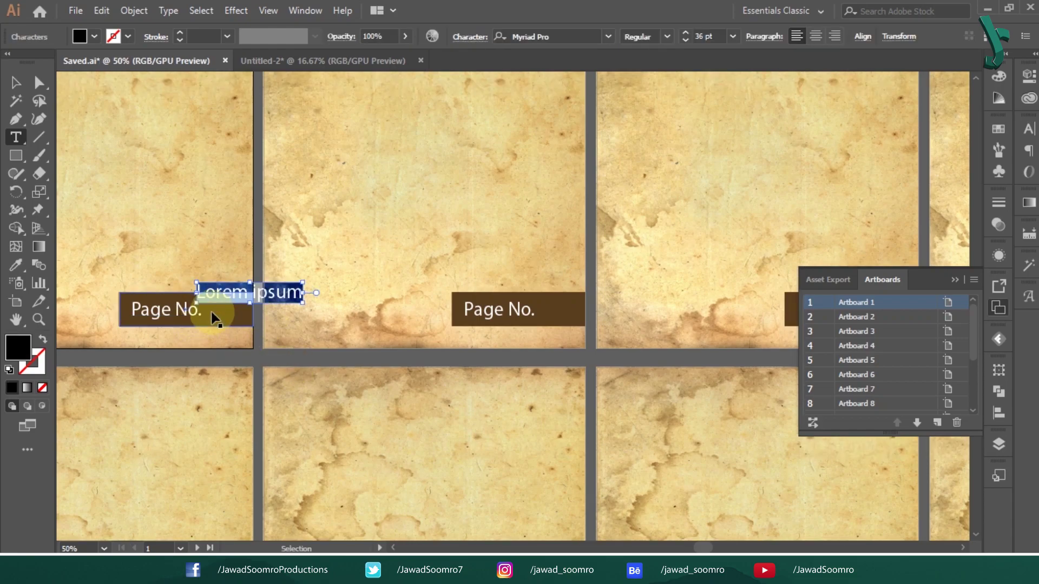
{"action": "key", "text": "ctrl+z"}
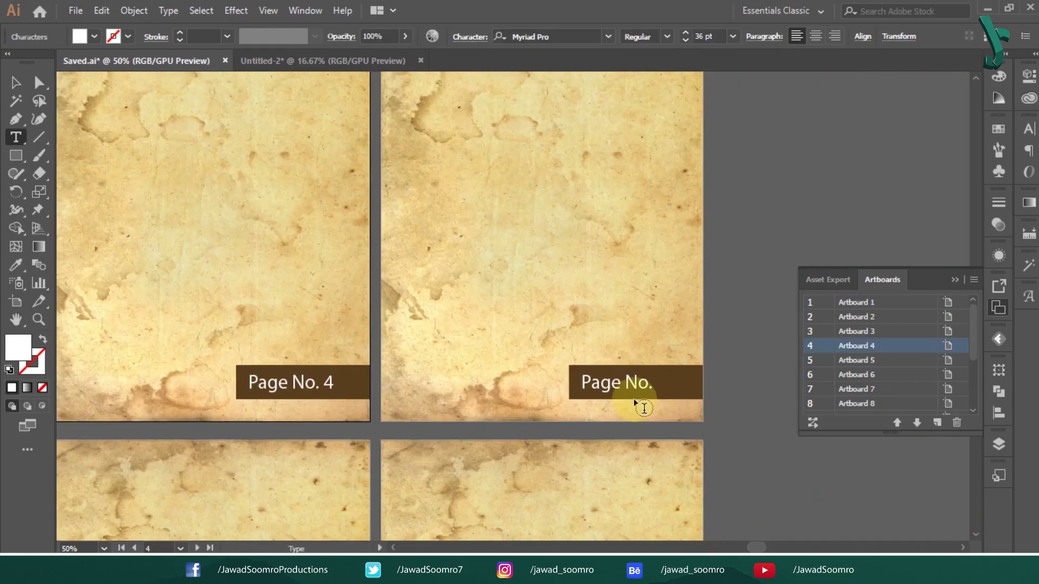
{"action": "left_click", "coordinate": [803, 360]}
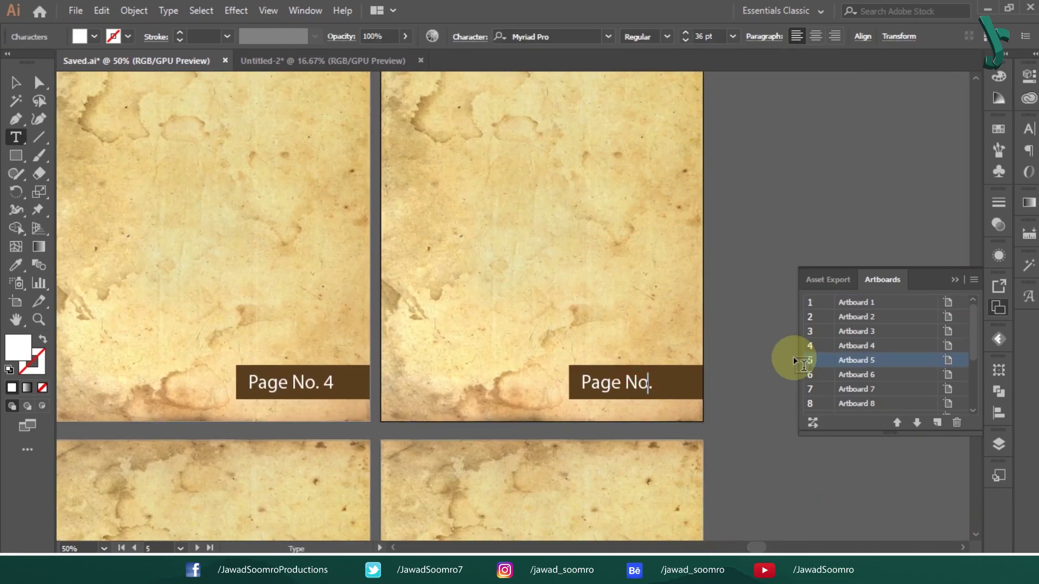
{"action": "type", "text": "5"}
{"action": "left_click", "coordinate": [998, 307]}
{"action": "left_click_drag", "start_coordinate": [756, 547], "coordinate": [727, 548]}
{"action": "scroll", "coordinate": [975, 331], "scroll_direction": "down", "scroll_amount": 2}
{"action": "left_click", "coordinate": [524, 300]}
{"action": "type", "text": "6"}
Step: Number the following Page No. labels 7, 8, 9 and 10
{"action": "left_click", "coordinate": [853, 301]}
{"action": "type", "text": "7"}
{"action": "left_click", "coordinate": [289, 302]}
{"action": "type", "text": "8"}
{"action": "left_click", "coordinate": [621, 301]}
{"action": "type", "text": "9"}
{"action": "left_click", "coordinate": [968, 319]}
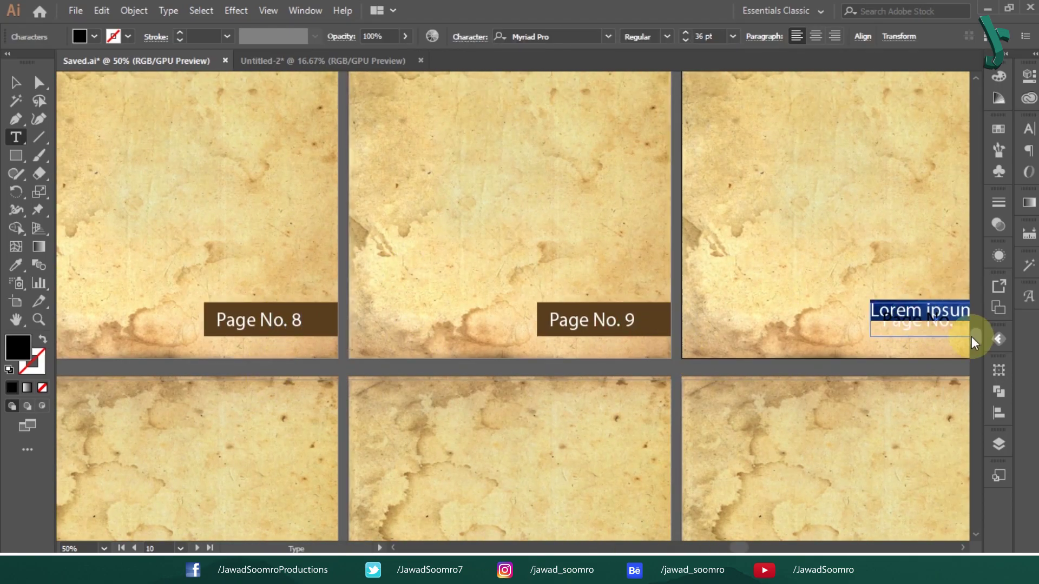
{"action": "key", "text": "ctrl+z"}
{"action": "type", "text": "10"}
Step: Number the remaining labels 11 through 15, then zoom out to show all artboards
{"action": "scroll", "coordinate": [976, 539], "scroll_direction": "down", "scroll_amount": 5}
{"action": "left_click_drag", "start_coordinate": [738, 547], "coordinate": [713, 547]}
{"action": "left_click", "coordinate": [95, 409]}
{"action": "type", "text": "11"}
{"action": "left_click", "coordinate": [411, 417]}
{"action": "type", "text": "12"}
{"action": "left_click", "coordinate": [719, 389]}
{"action": "type", "text": "13"}
{"action": "scroll", "coordinate": [703, 395], "scroll_direction": "right", "scroll_amount": 10}
{"action": "left_click", "coordinate": [501, 391]}
{"action": "type", "text": "14"}
{"action": "left_click", "coordinate": [799, 391]}
{"action": "type", "text": "15"}
{"action": "key", "text": "Escape"}
{"action": "key", "text": "ctrl+alt+0"}
{"action": "left_click", "coordinate": [104, 10]}
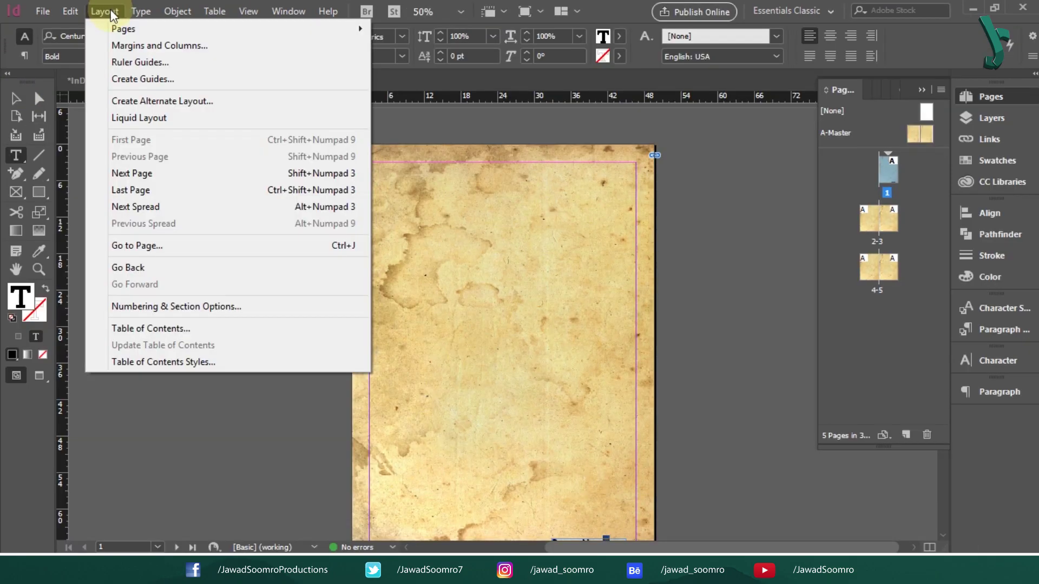
Step: Insert a Current Page Number marker on the master and move it to the right master page
{"action": "mouse_move", "coordinate": [141, 11]}
{"action": "mouse_move", "coordinate": [324, 461]}
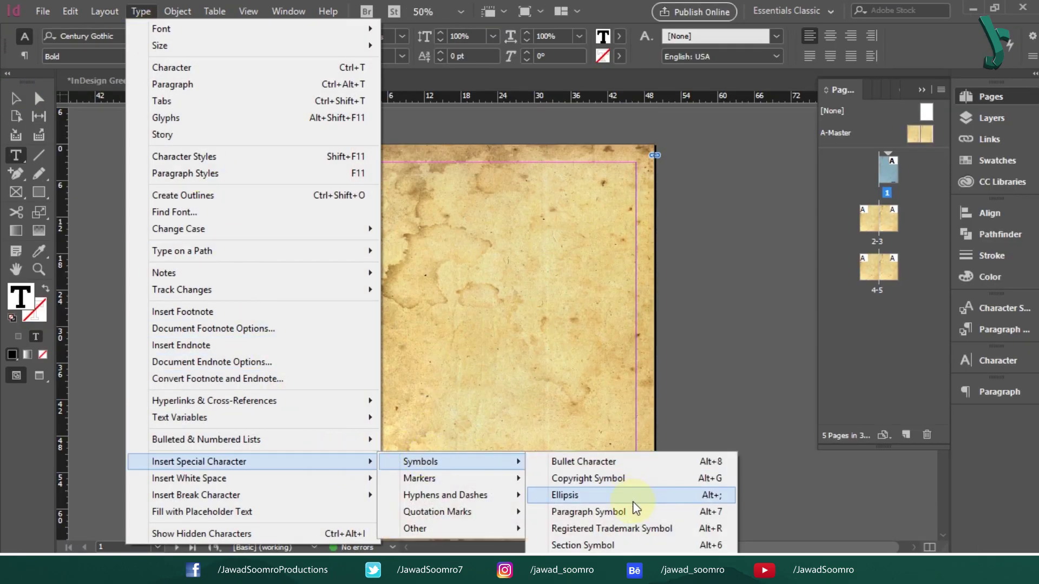
{"action": "mouse_move", "coordinate": [460, 478]}
{"action": "left_click", "coordinate": [612, 496]}
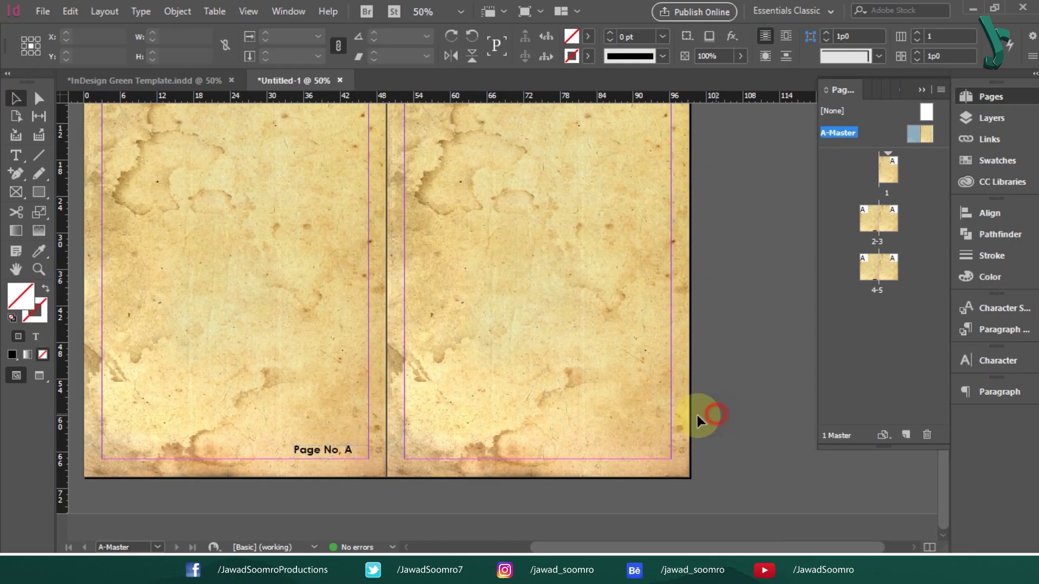
{"action": "left_click_drag", "start_coordinate": [314, 454], "coordinate": [577, 458]}
{"action": "key", "text": "ctrl+alt+0"}
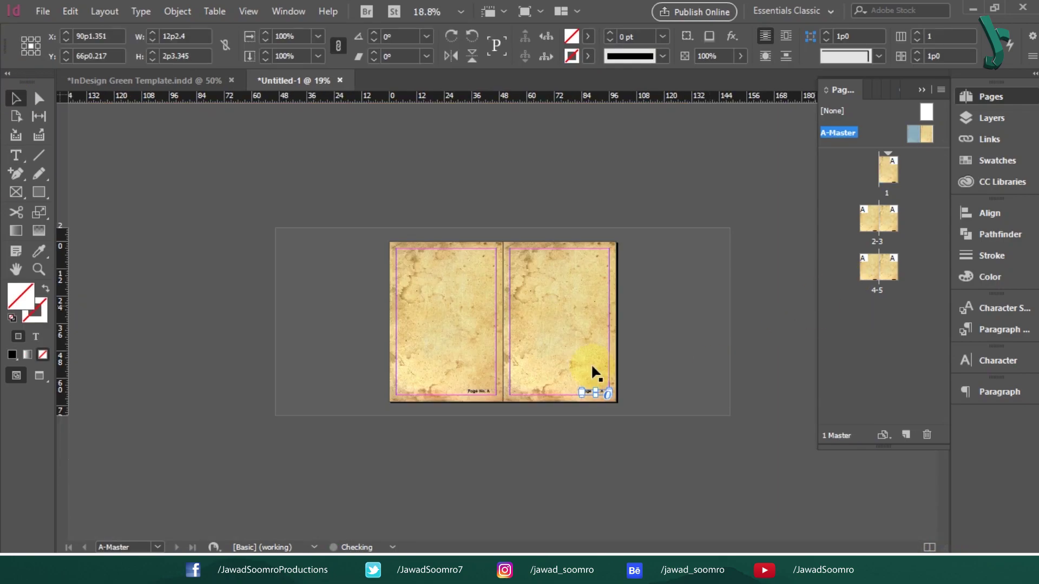
Step: Fit page 1 in the window and scroll through the spreads to check the numbering
{"action": "double_click", "coordinate": [873, 176]}
{"action": "key", "text": "ctrl+0"}
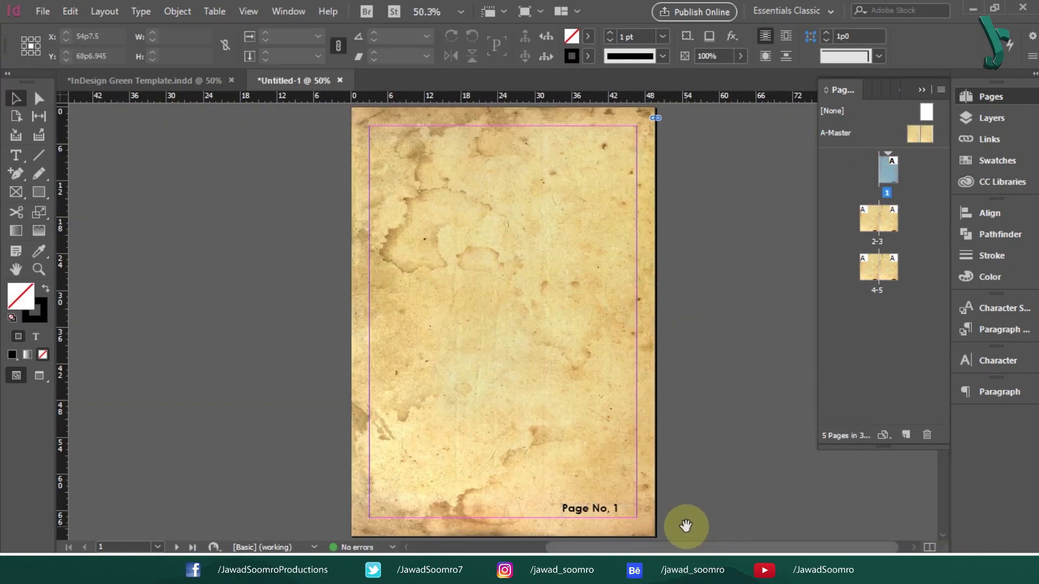
{"action": "scroll", "coordinate": [683, 412], "scroll_direction": "down", "scroll_amount": 8}
{"action": "scroll", "coordinate": [691, 294], "scroll_direction": "down", "scroll_amount": 10}
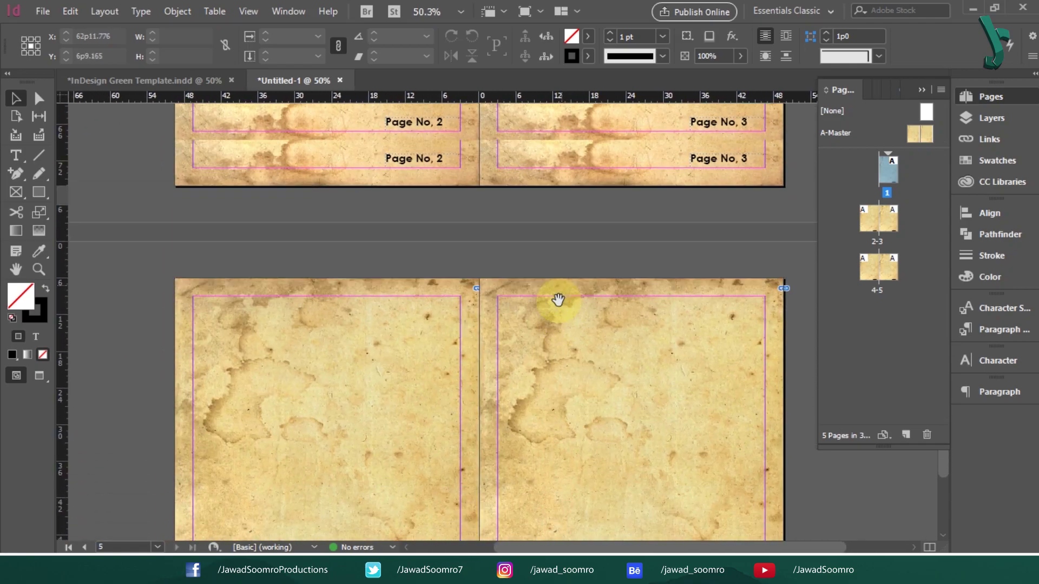
{"action": "scroll", "coordinate": [622, 297], "scroll_direction": "up", "scroll_amount": 3}
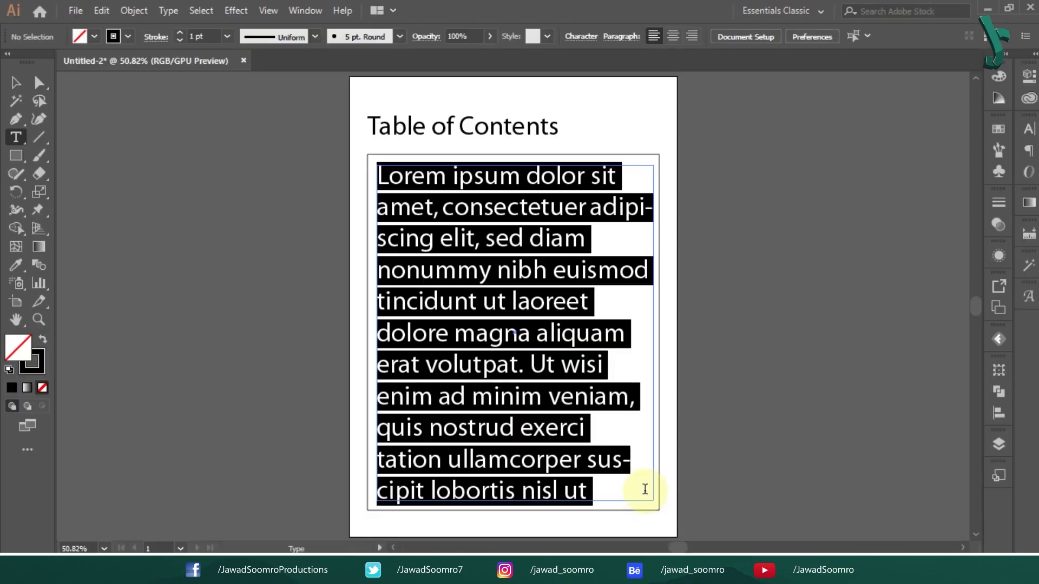
Step: Set the text size to 14 pt, delete the Lorem placeholder, and begin typing the replacement entries
{"action": "left_click", "coordinate": [732, 36]}
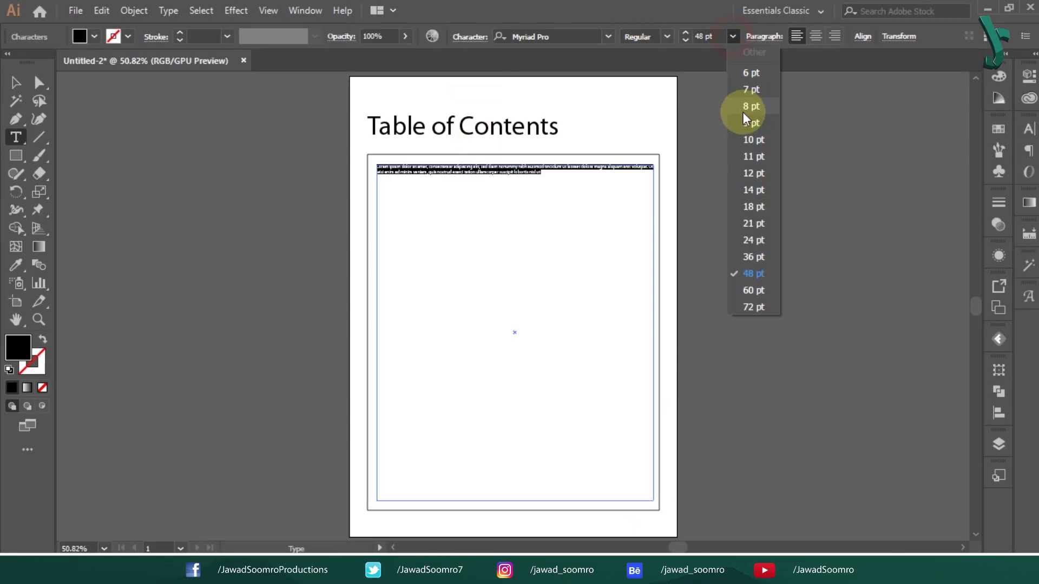
{"action": "left_click", "coordinate": [749, 184]}
{"action": "key", "text": "BackSpace"}
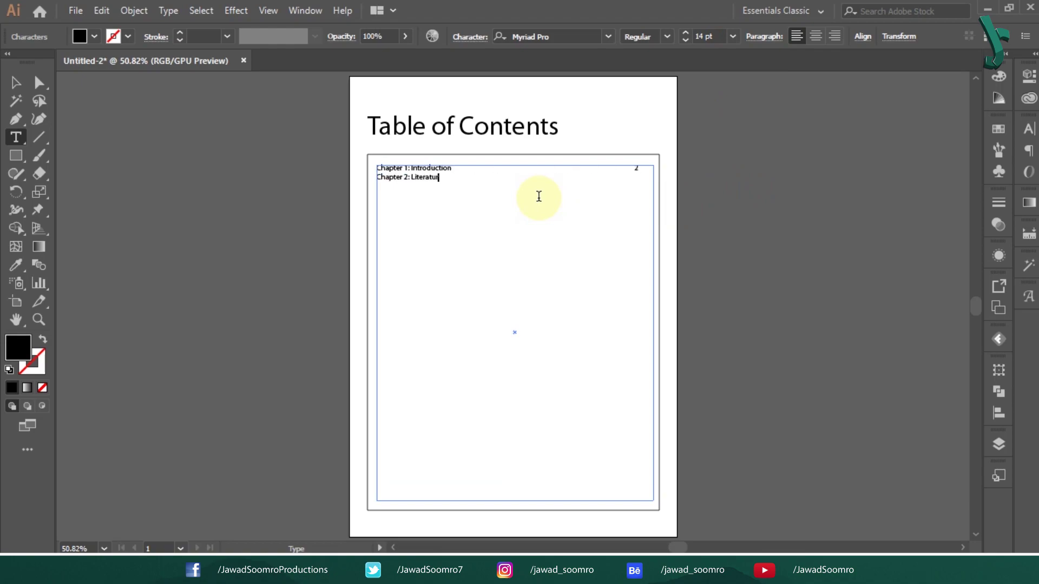
{"action": "type", "text": "Revi"}
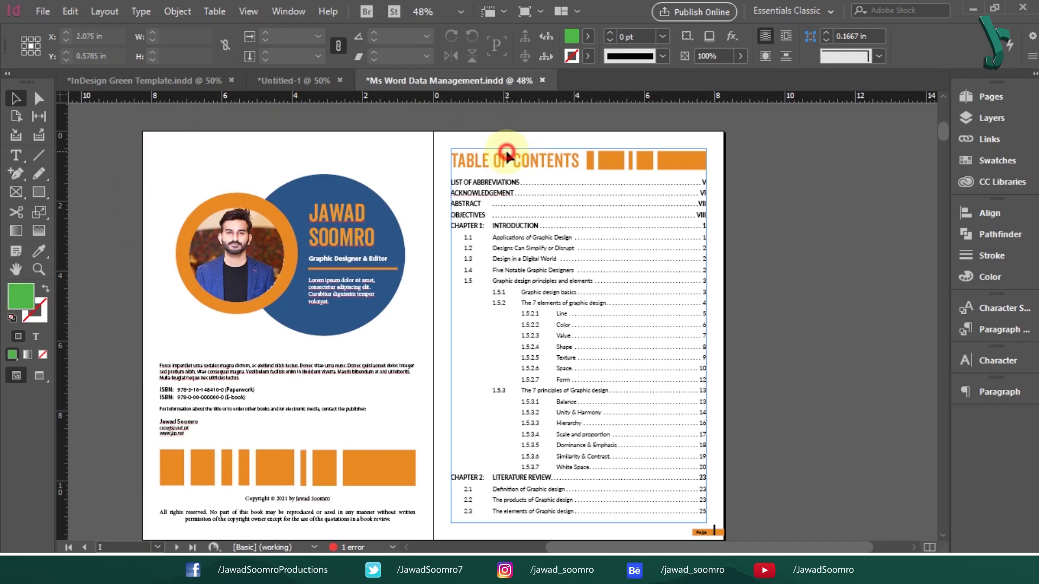
Step: Select the table of contents frame and its Layout commands, then select the North and South America groups
{"action": "left_click", "coordinate": [495, 172]}
{"action": "left_click", "coordinate": [103, 12]}
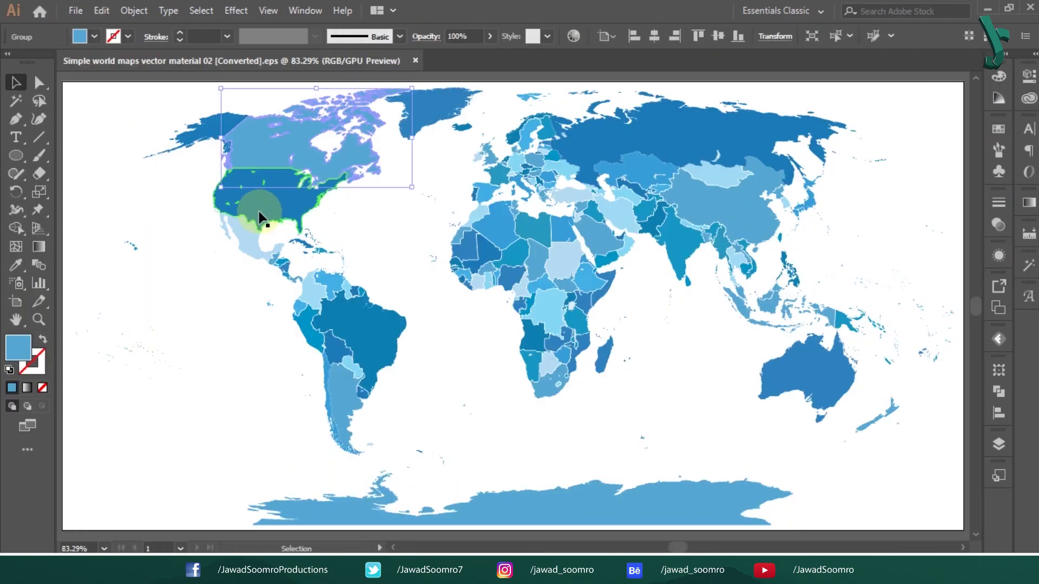
{"action": "left_click", "coordinate": [257, 211]}
{"action": "left_click", "coordinate": [319, 301]}
Step: Select Antarctica and change its fill from blue to magenta, then select Brazil
{"action": "left_click", "coordinate": [527, 279]}
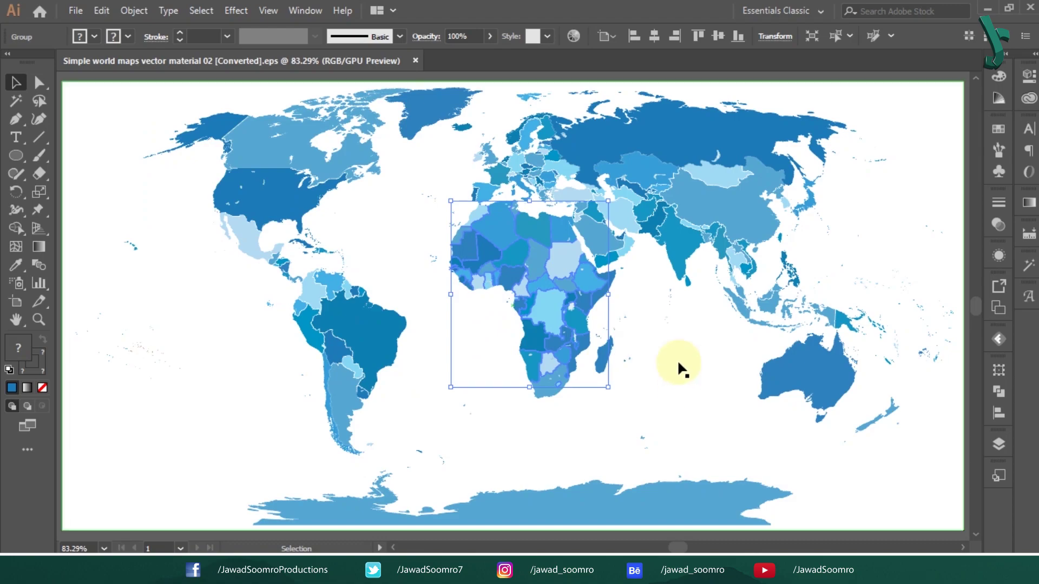
{"action": "left_click", "coordinate": [770, 354]}
{"action": "left_click", "coordinate": [676, 503]}
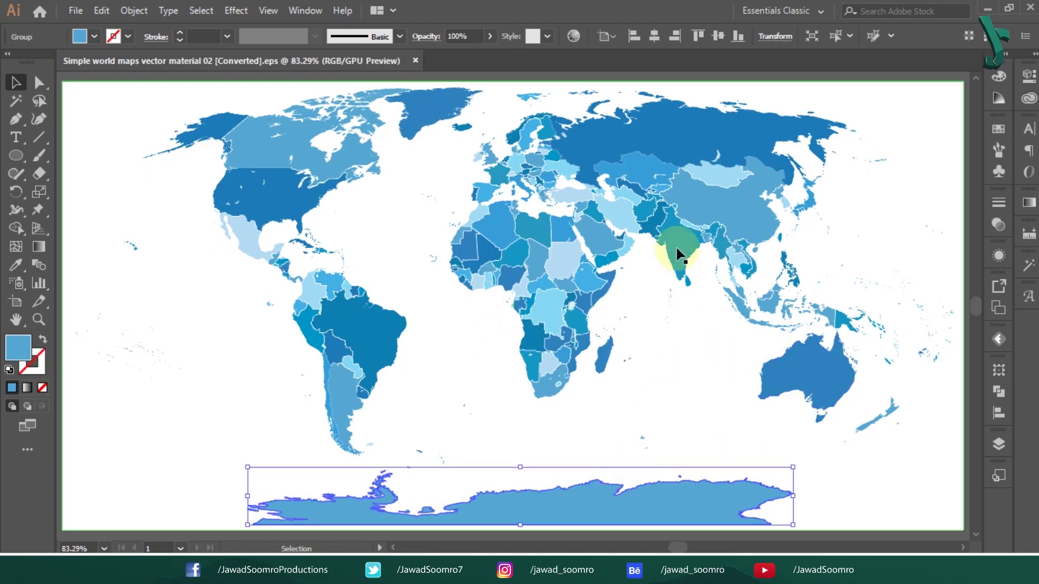
{"action": "left_click", "coordinate": [94, 36]}
{"action": "left_click", "coordinate": [85, 62]}
{"action": "left_click", "coordinate": [104, 63]}
{"action": "left_click", "coordinate": [331, 301]}
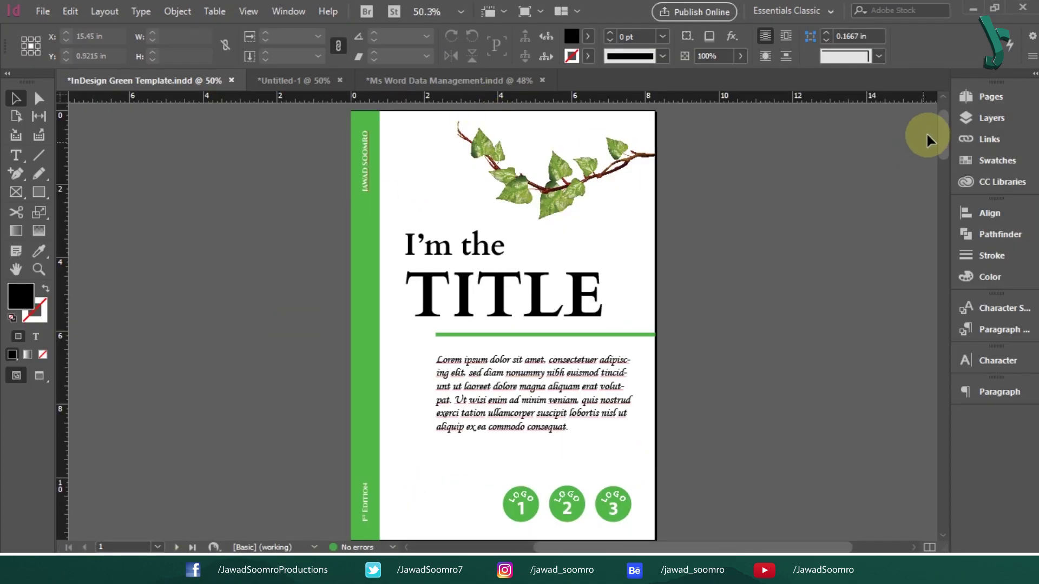
Step: Browse the Green Template's page 1, the contents spread 2-3 and the References and Glossary spread 6-7, then select page 1
{"action": "left_click", "coordinate": [962, 96]}
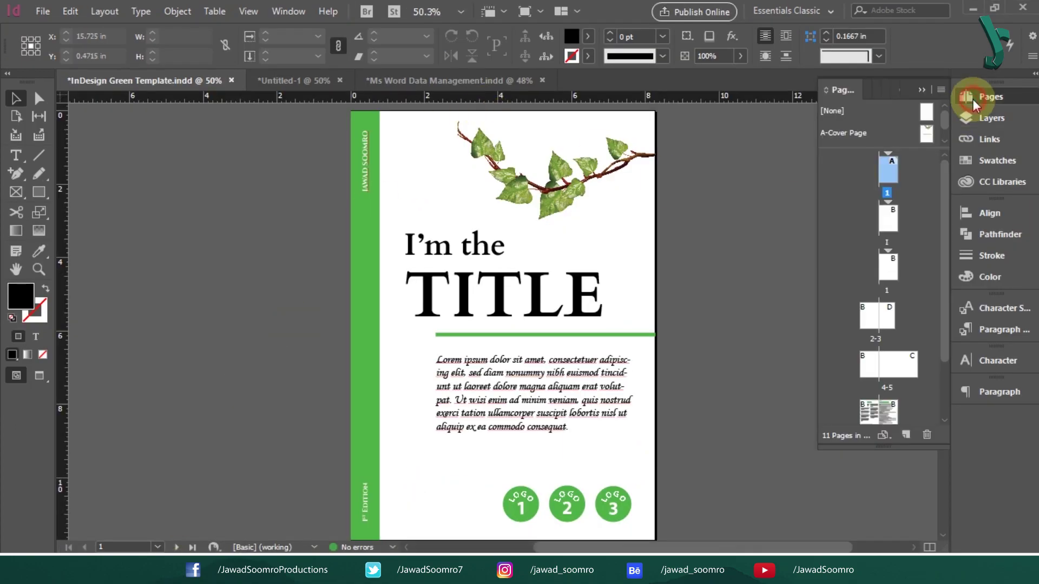
{"action": "double_click", "coordinate": [888, 219]}
{"action": "double_click", "coordinate": [876, 314]}
{"action": "double_click", "coordinate": [894, 398]}
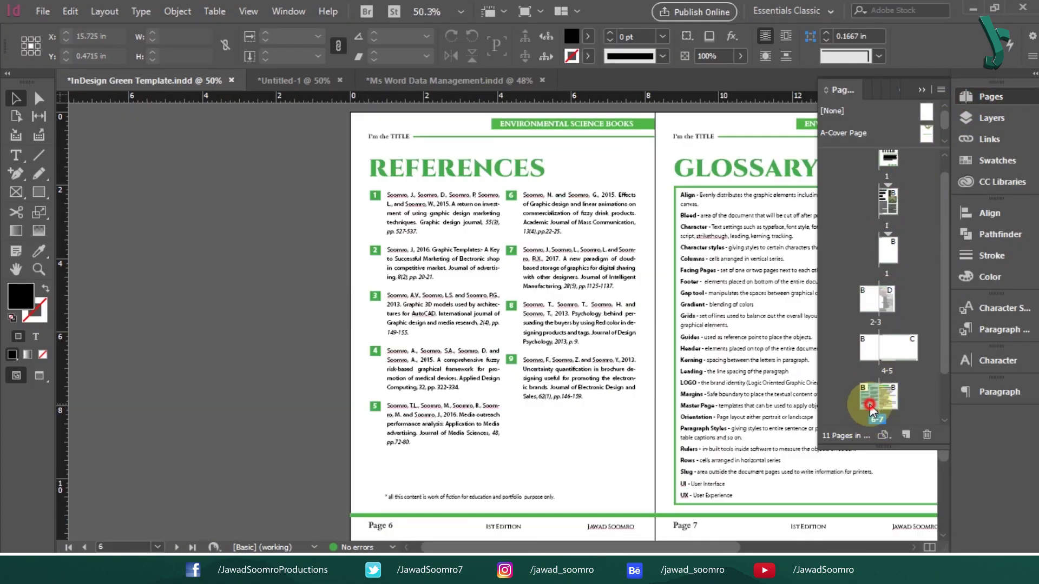
{"action": "scroll", "coordinate": [928, 217], "scroll_direction": "up", "scroll_amount": 1}
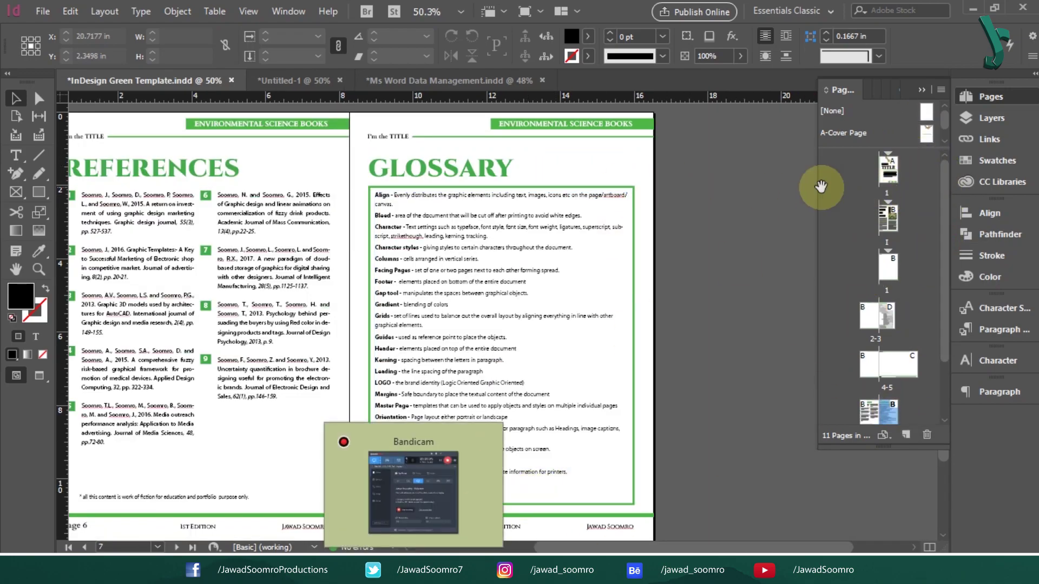
{"action": "left_click", "coordinate": [890, 172]}
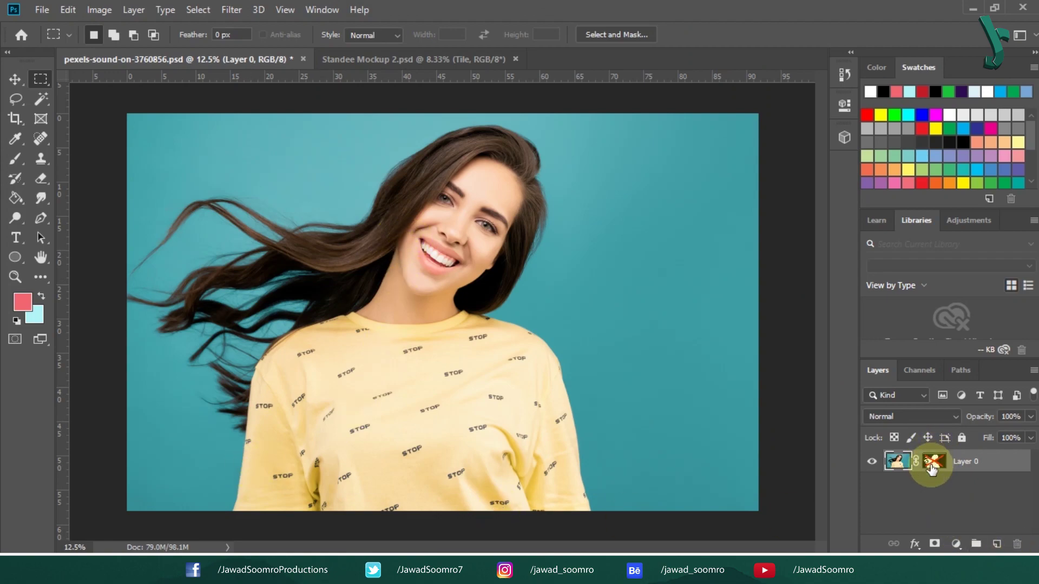
Step: Re-enable the portrait's mask, adjust the Reds' black amount in Selective Color, and set Camera Raw Highlights to -14
{"action": "left_click", "coordinate": [932, 468]}
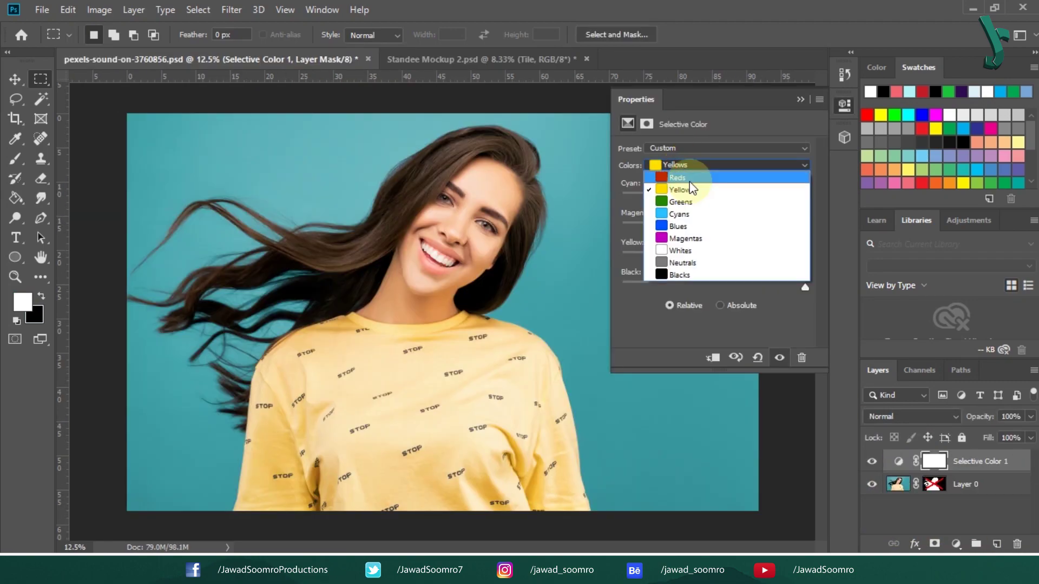
{"action": "left_click", "coordinate": [687, 167]}
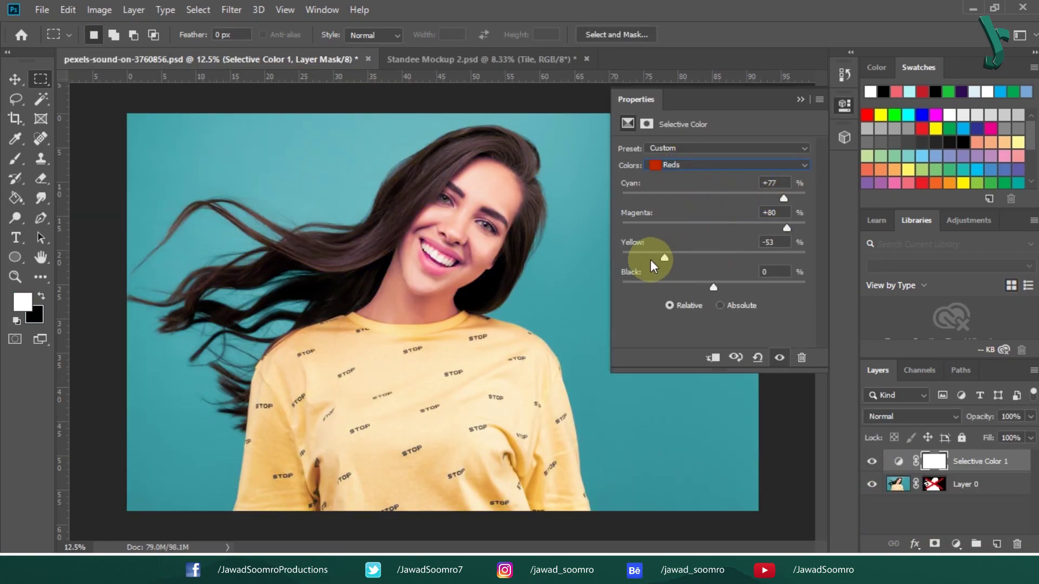
{"action": "left_click_drag", "start_coordinate": [652, 262], "coordinate": [659, 297]}
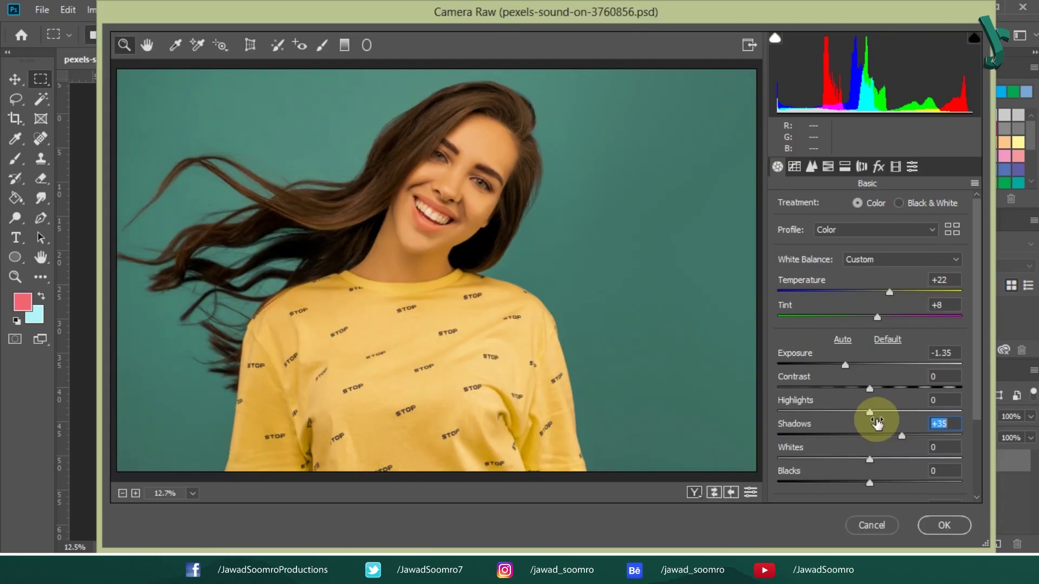
{"action": "mouse_move", "coordinate": [872, 412]}
{"action": "left_mouse_down"}
{"action": "mouse_move", "coordinate": [893, 413]}
{"action": "mouse_move", "coordinate": [857, 412]}
{"action": "left_mouse_up"}
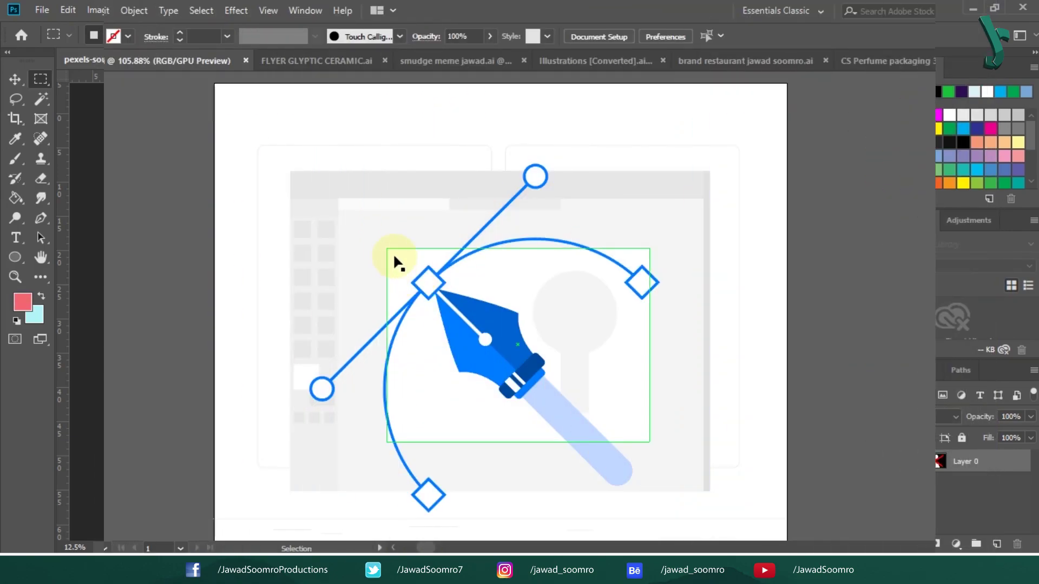
Step: Move the pen icon group up and to the right on the artboard, then switch to the brand restaurant document
{"action": "left_click", "coordinate": [475, 235]}
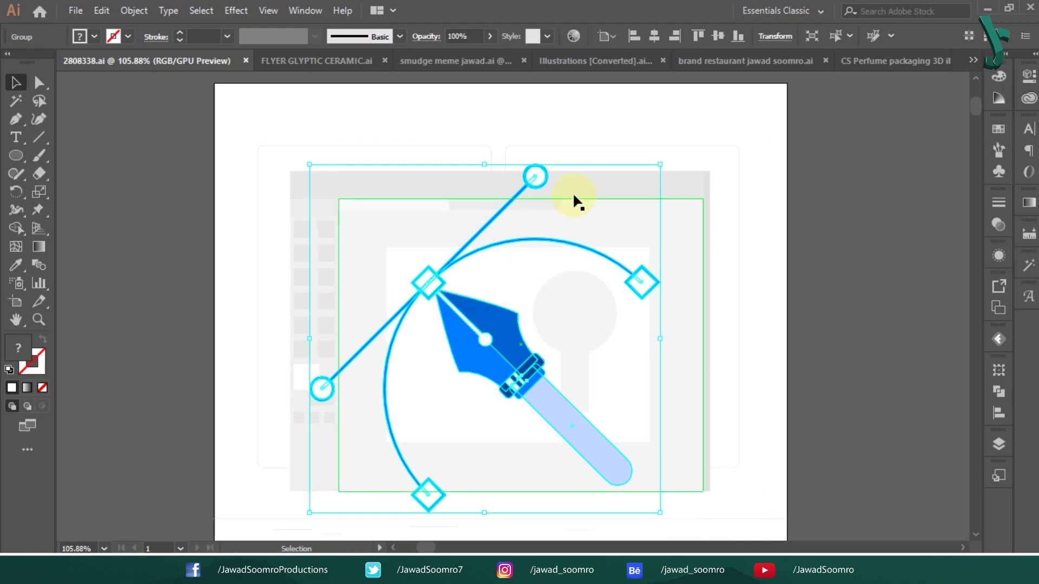
{"action": "left_click_drag", "start_coordinate": [481, 352], "coordinate": [506, 335]}
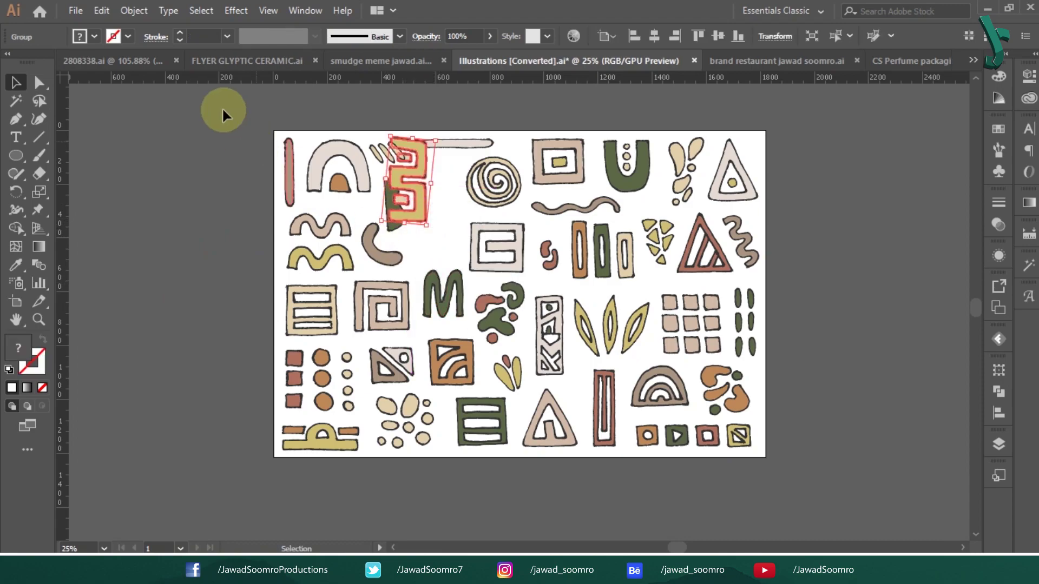
{"action": "left_click", "coordinate": [696, 61]}
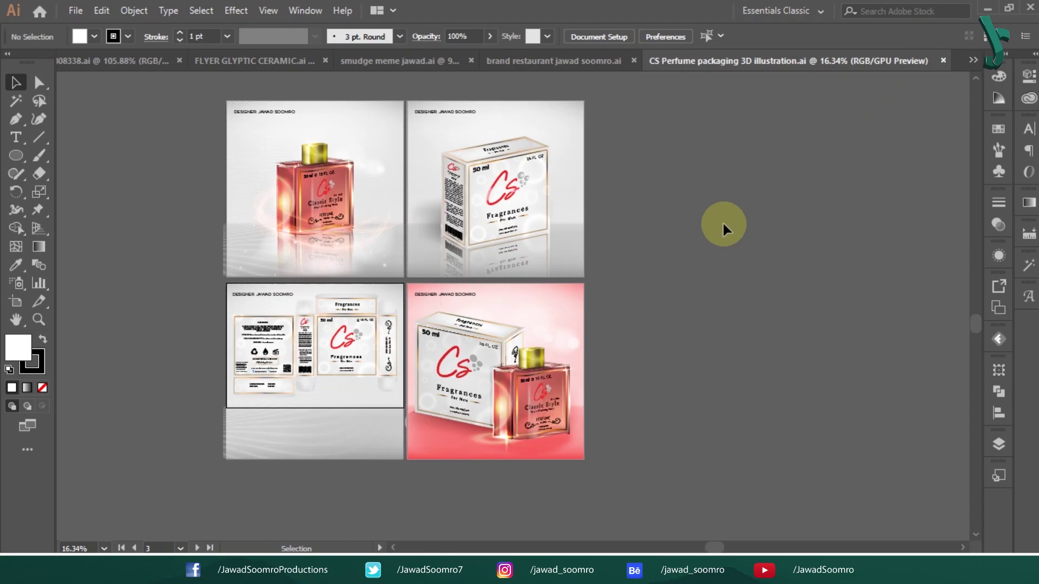
{"action": "scroll", "coordinate": [721, 227], "scroll_direction": "up", "scroll_amount": 1}
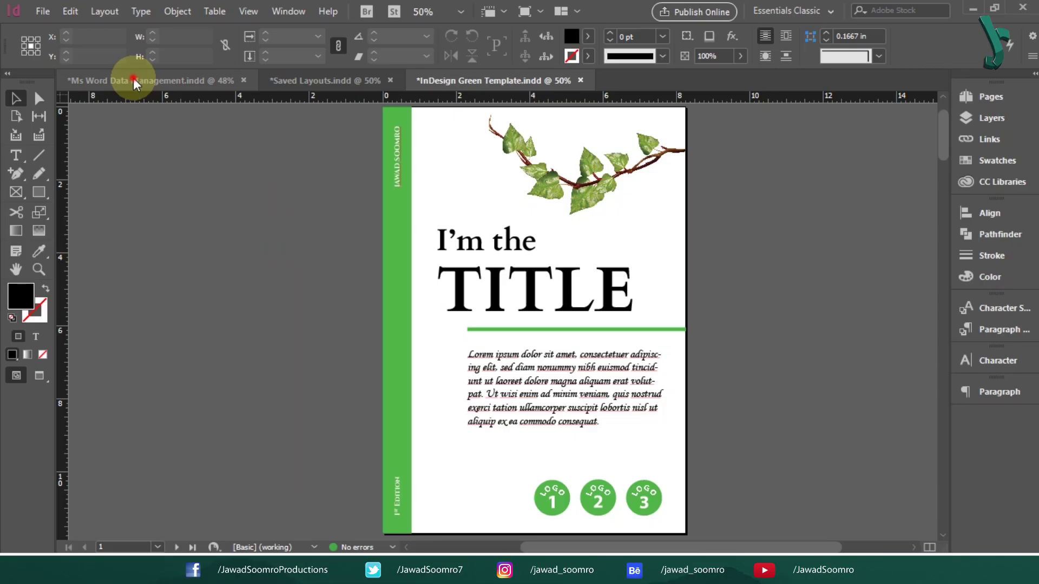
Step: View the Ms Word Data Management and Saved Layouts documents, fitting the page to the window, then switch to Green Template
{"action": "left_click", "coordinate": [134, 80]}
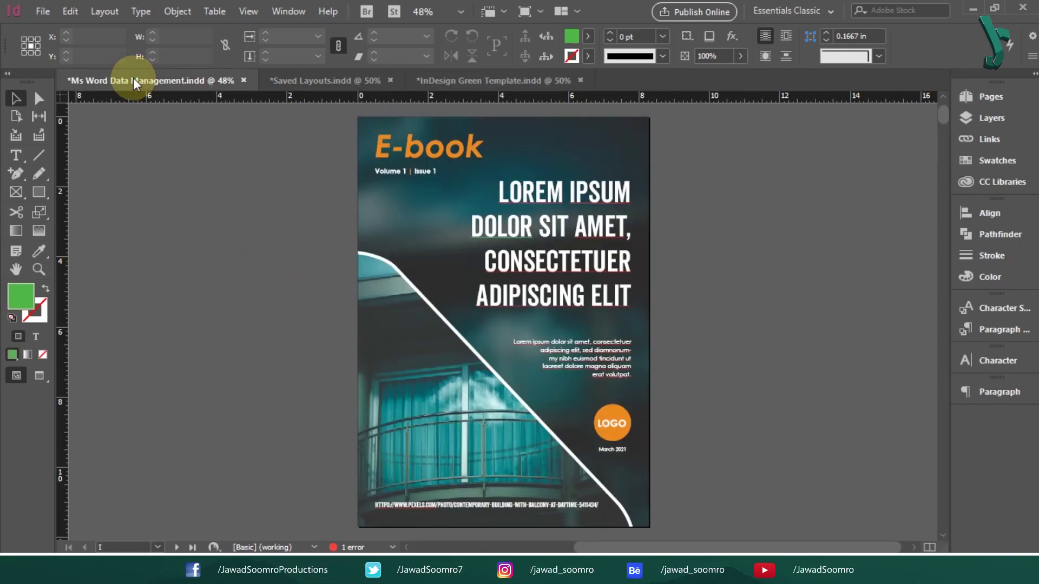
{"action": "left_click", "coordinate": [337, 81]}
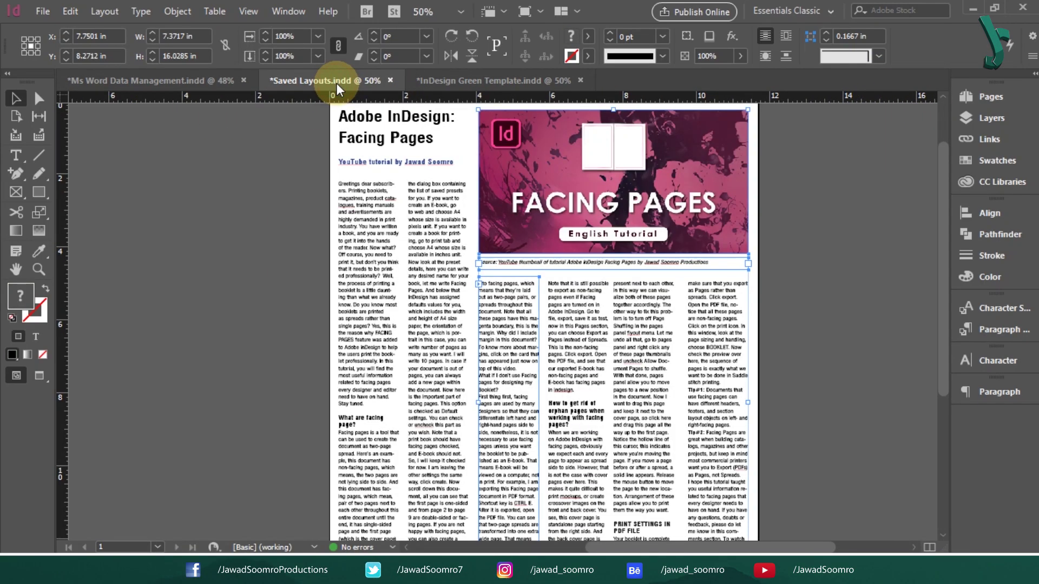
{"action": "key", "text": "ctrl+0"}
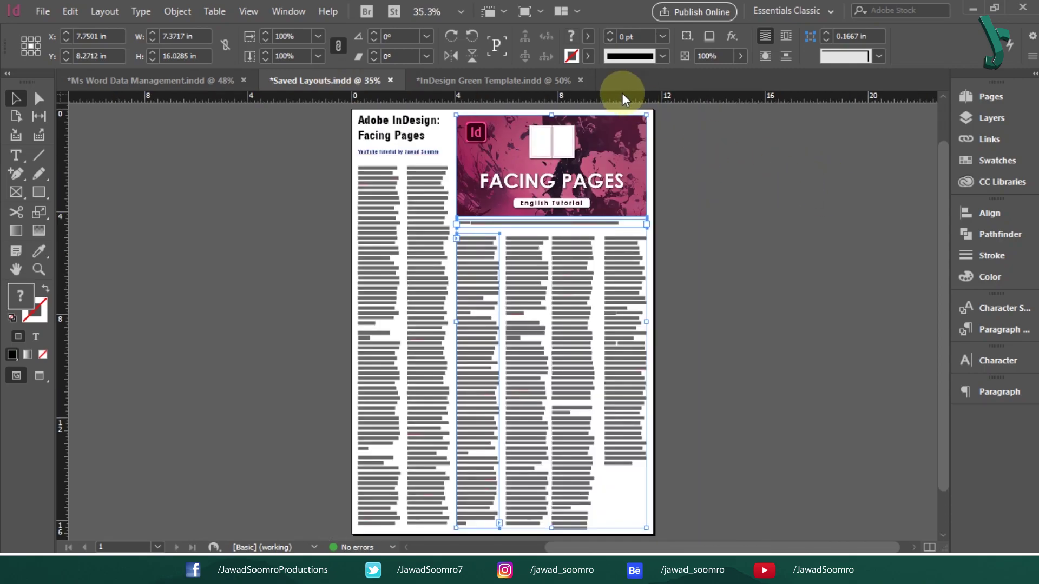
{"action": "left_click", "coordinate": [728, 216]}
{"action": "left_click", "coordinate": [496, 80]}
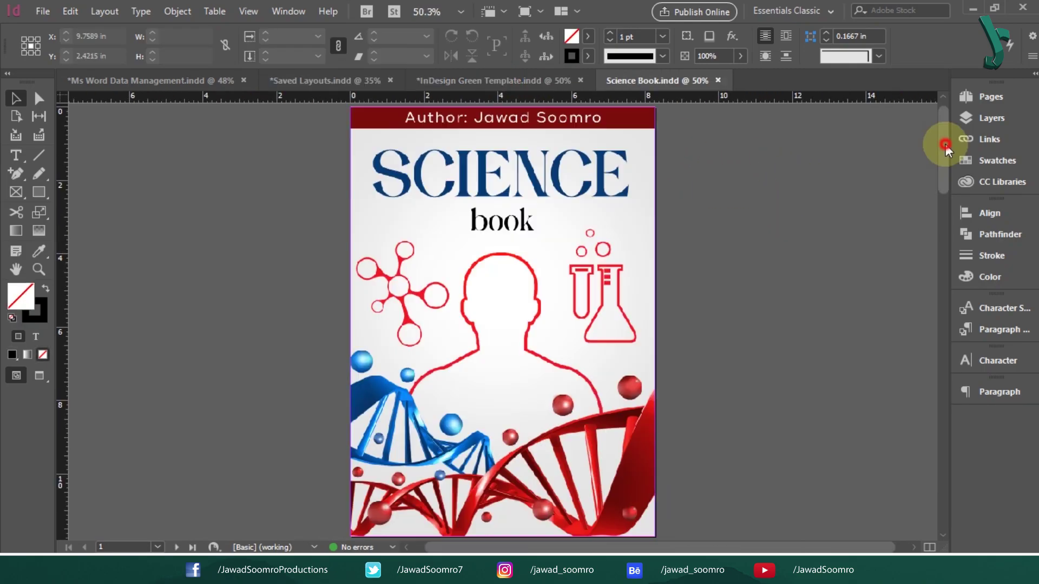
{"action": "mouse_move", "coordinate": [944, 148]}
{"action": "left_mouse_down"}
{"action": "mouse_move", "coordinate": [948, 475]}
{"action": "mouse_move", "coordinate": [953, 129]}
{"action": "left_mouse_up"}
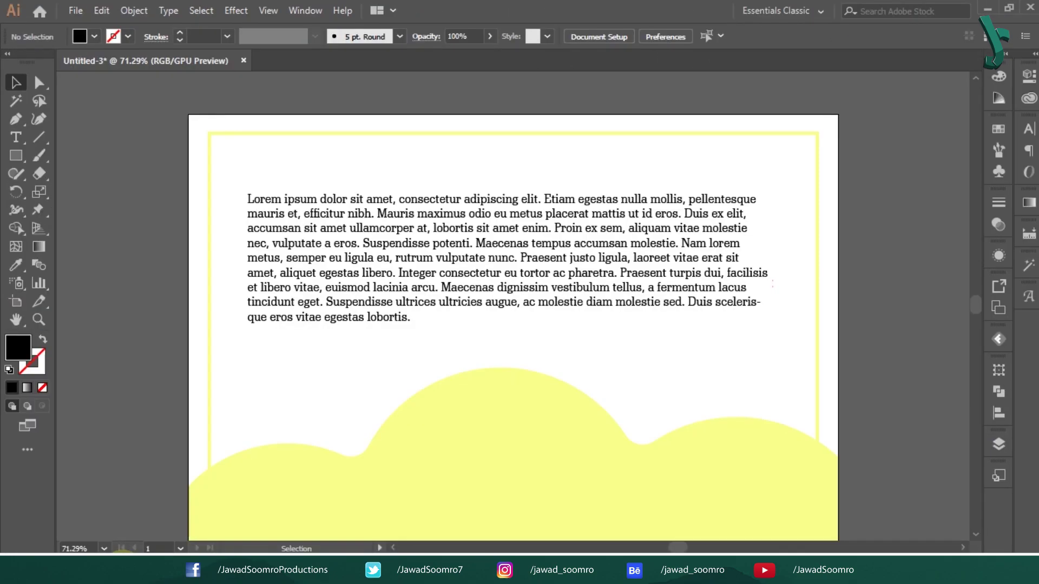
{"action": "scroll", "coordinate": [638, 415], "scroll_direction": "down", "scroll_amount": 1}
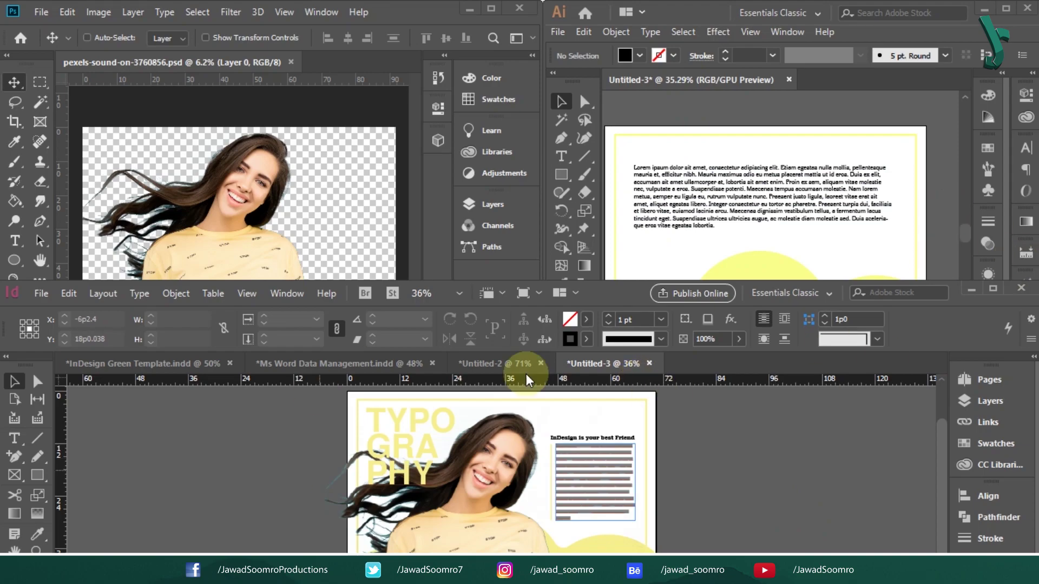
Step: Maximize the InDesign window so the combined portrait-and-text layout covers Photoshop and Illustrator
{"action": "left_click", "coordinate": [993, 289]}
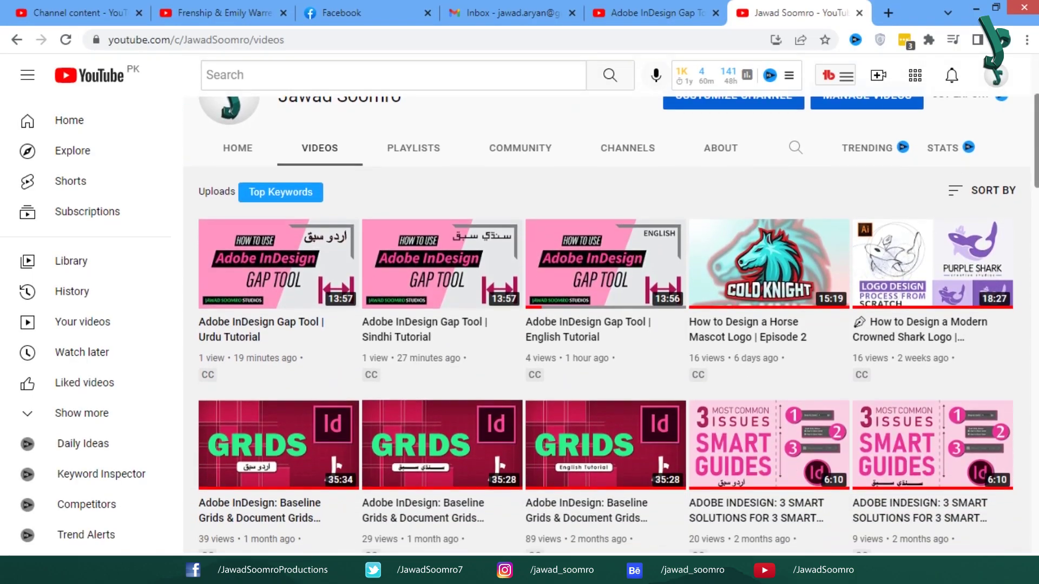
Step: Scroll the Videos tab down to the Smart Guides, guide colour and multiple-guide grid tutorials
{"action": "scroll", "coordinate": [606, 324], "scroll_direction": "down", "scroll_amount": 8}
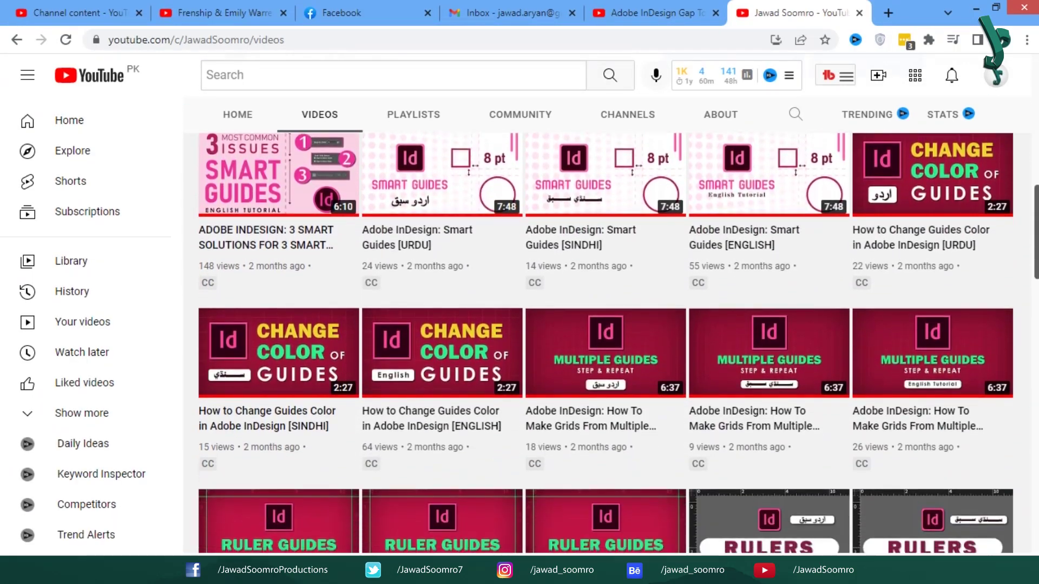
{"action": "scroll", "coordinate": [605, 324], "scroll_direction": "down", "scroll_amount": 5}
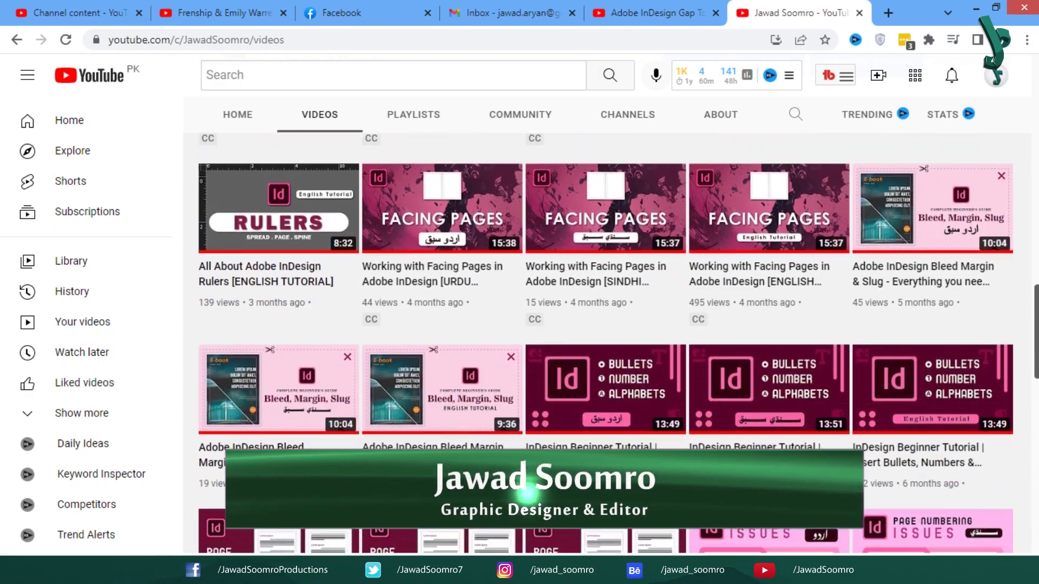